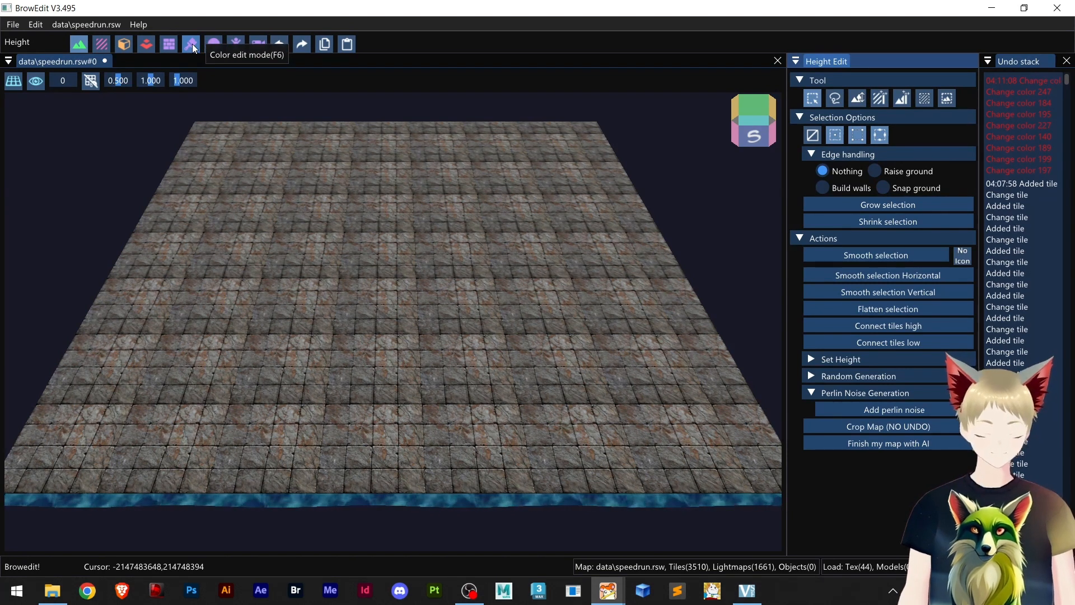
Switch to color edit mode and paint near-white (#FEFEFEFE) strokes on the floor tiles in the middle of the map
key("F6")
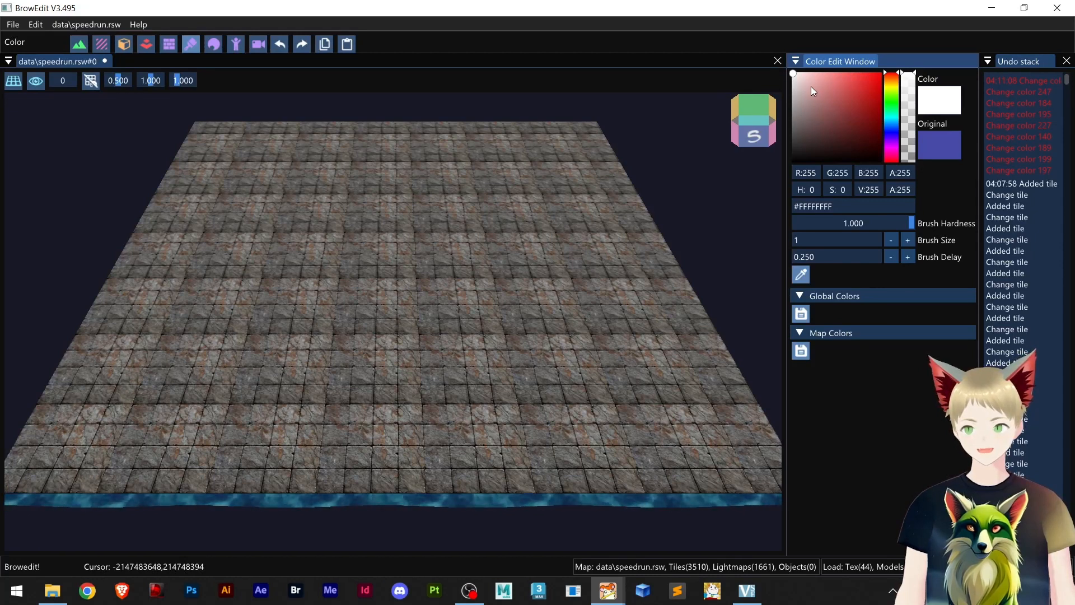
left_click(454, 312)
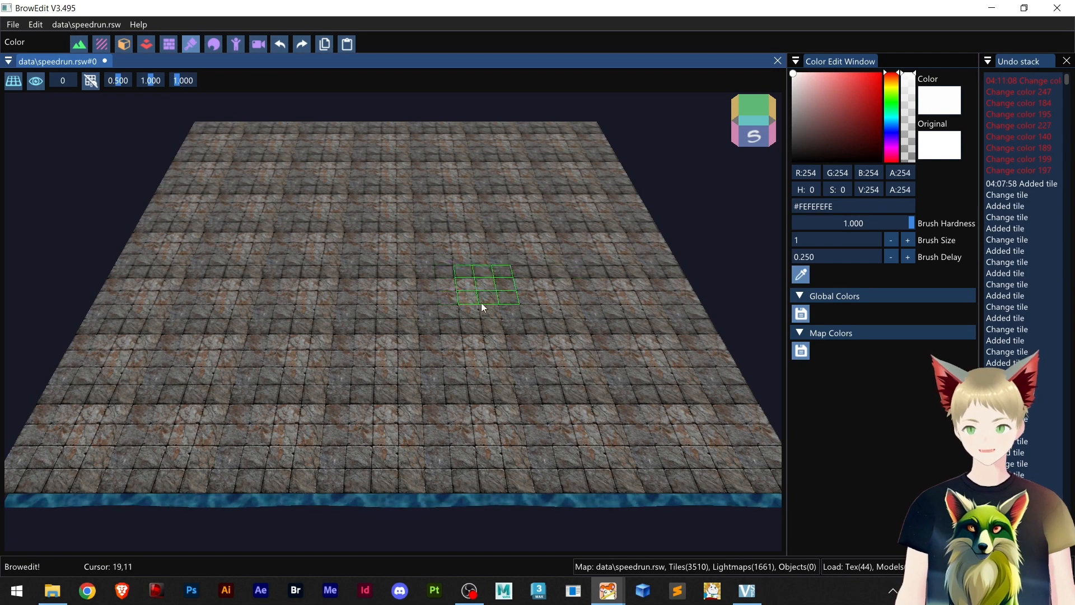
scroll(432, 314, "up", 4)
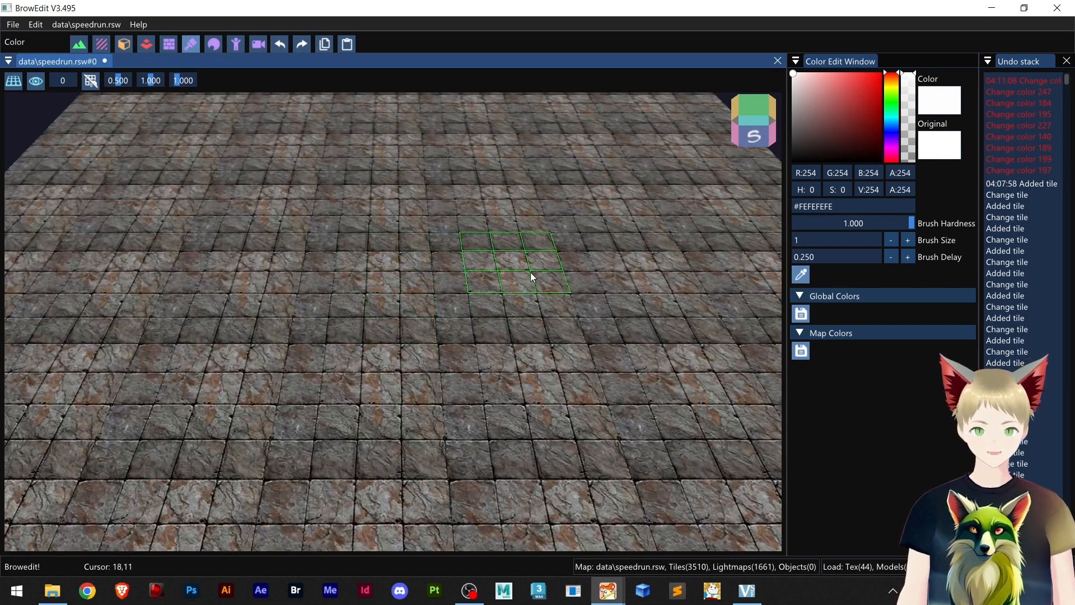
mouse_move(430, 337)
left_mouse_down()
mouse_move(422, 332)
mouse_move(521, 311)
mouse_move(485, 286)
mouse_move(379, 356)
mouse_move(421, 319)
left_mouse_up()
left_click_drag(543, 352, 657, 312)
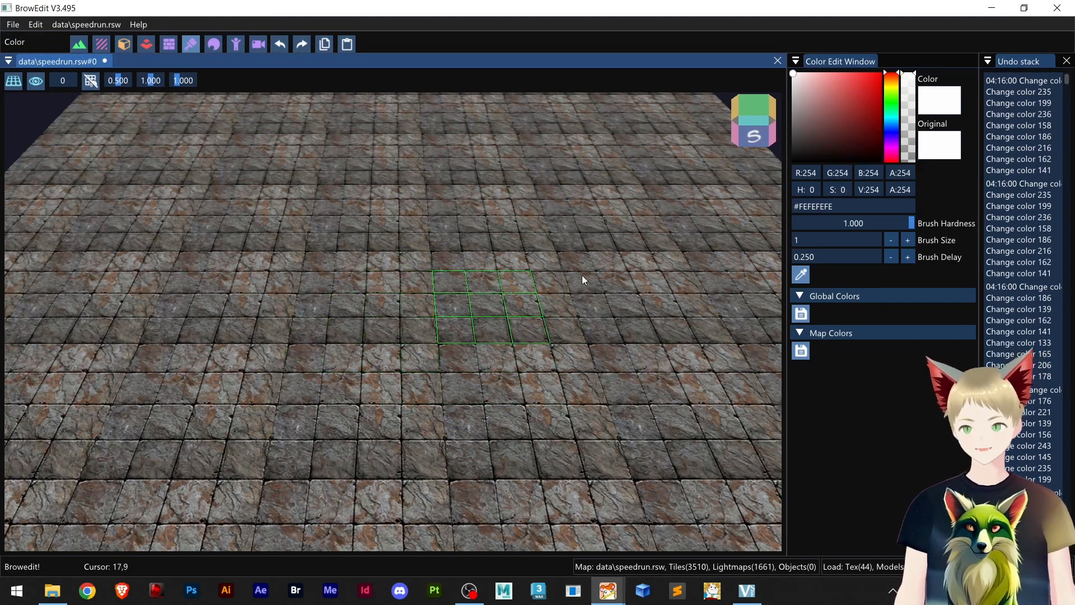
Try painting single patches of pale pink (#FFDFDFFE) on the middle floor tiles and undo each of them
left_click(803, 74)
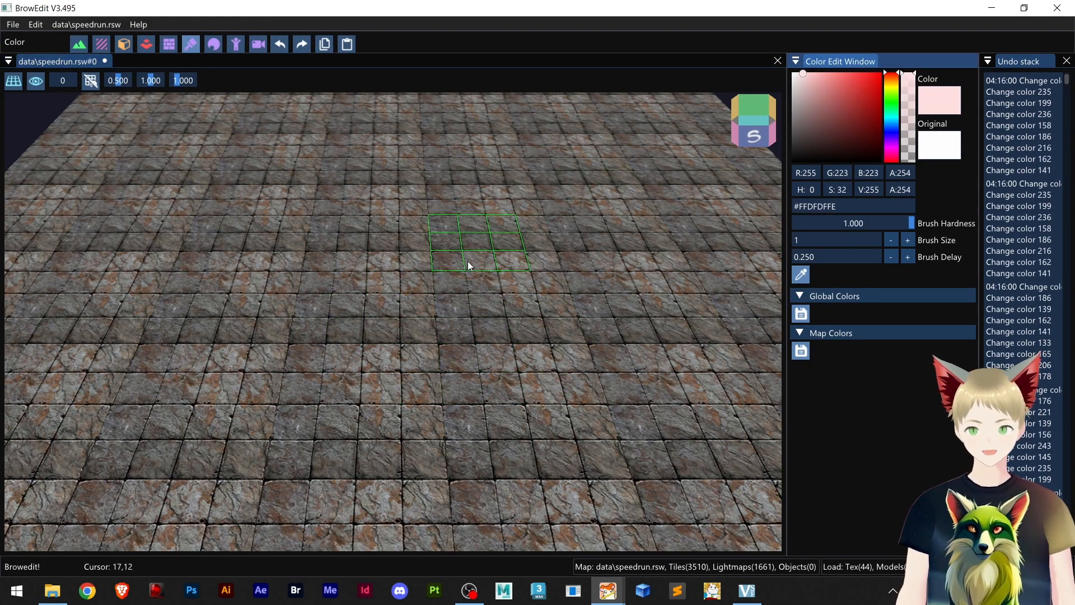
left_click(459, 278)
key("ctrl+z")
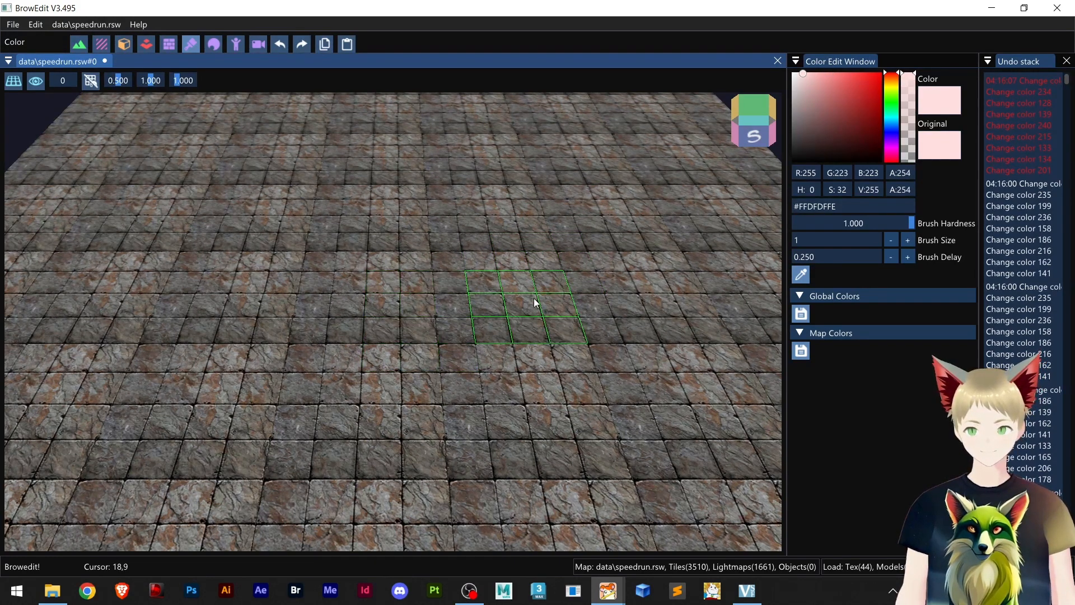
scroll(421, 292, "down", 2)
scroll(419, 288, "down", 2)
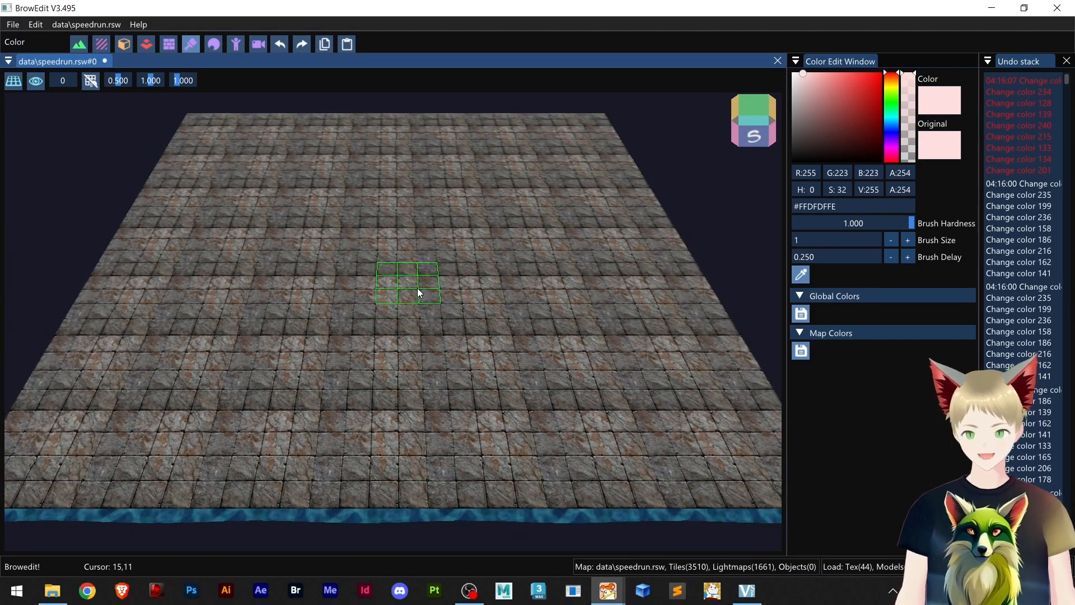
left_click(417, 287)
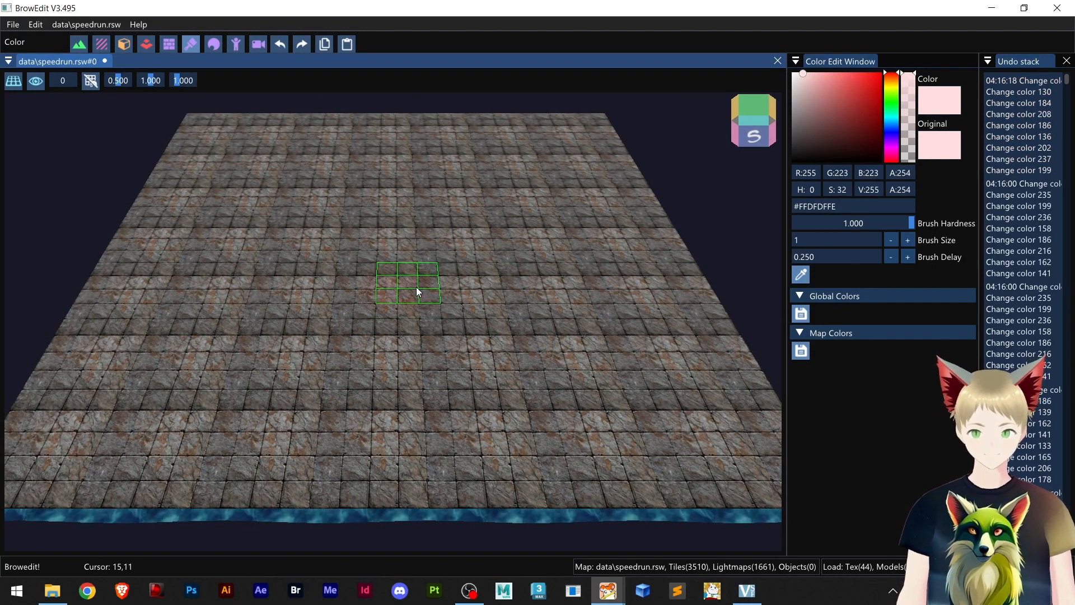
key("ctrl+z")
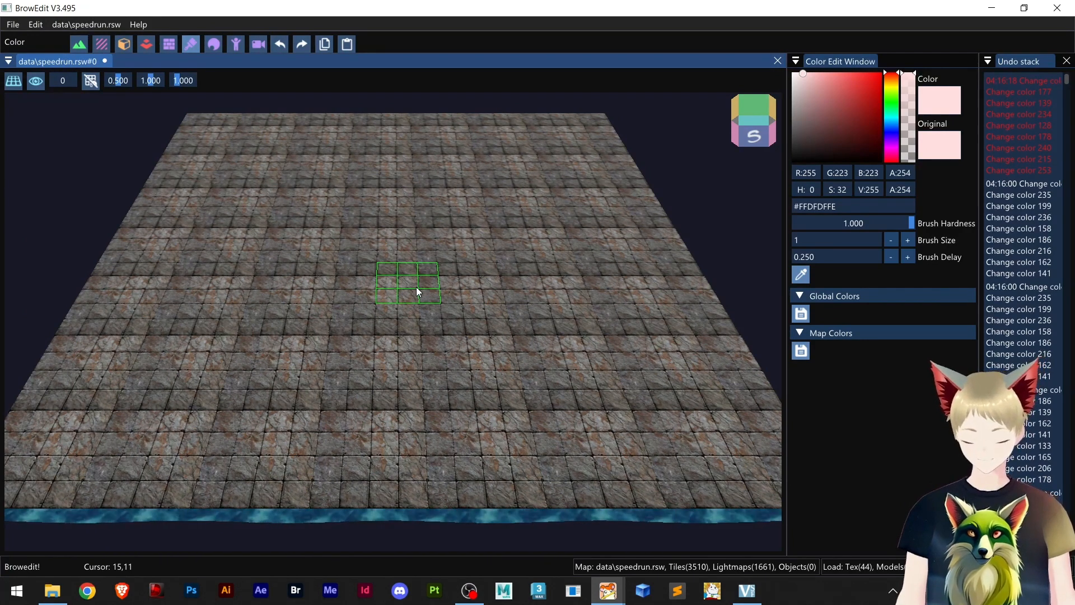
Set the brush size to 3, try a wide pale pink stroke across the middle tiles and undo the painting
scroll(470, 288, "up", 2)
scroll(471, 287, "down", 2)
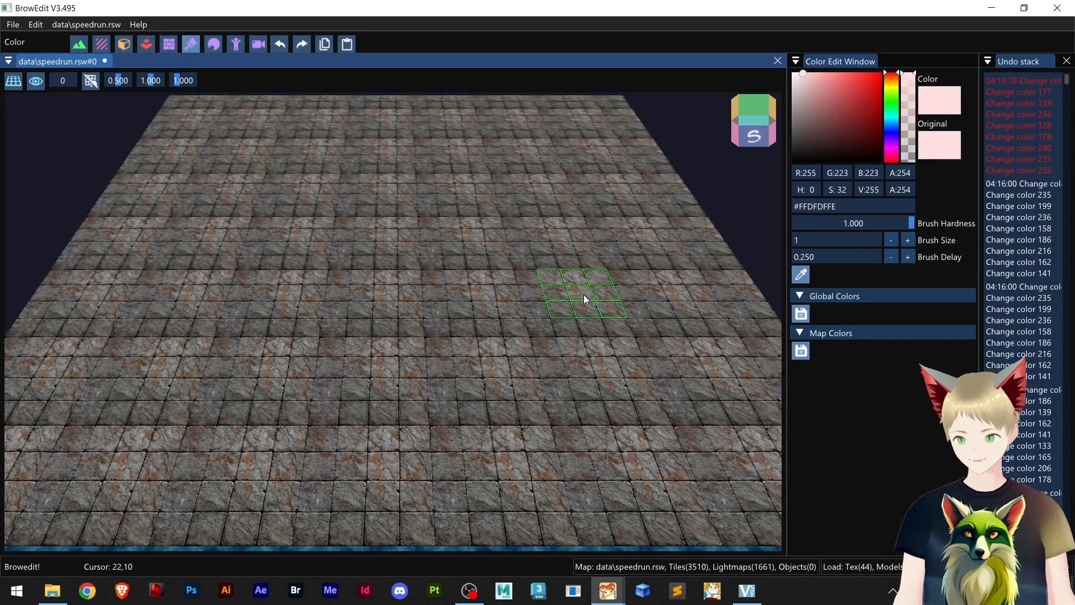
left_click(913, 242)
left_click(913, 242)
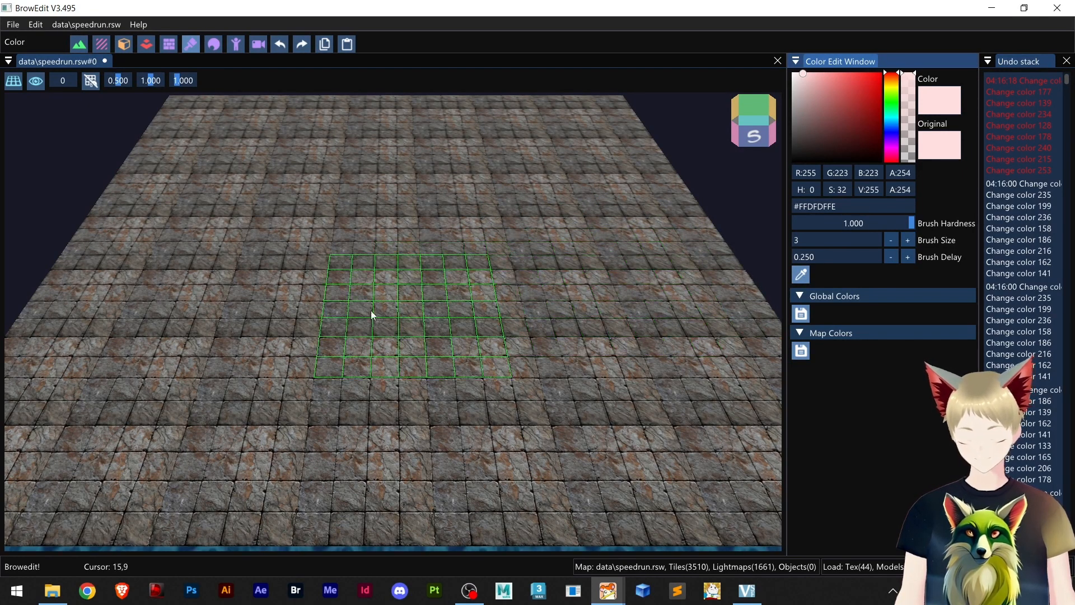
left_click_drag(350, 333, 652, 337)
key("ctrl+z")
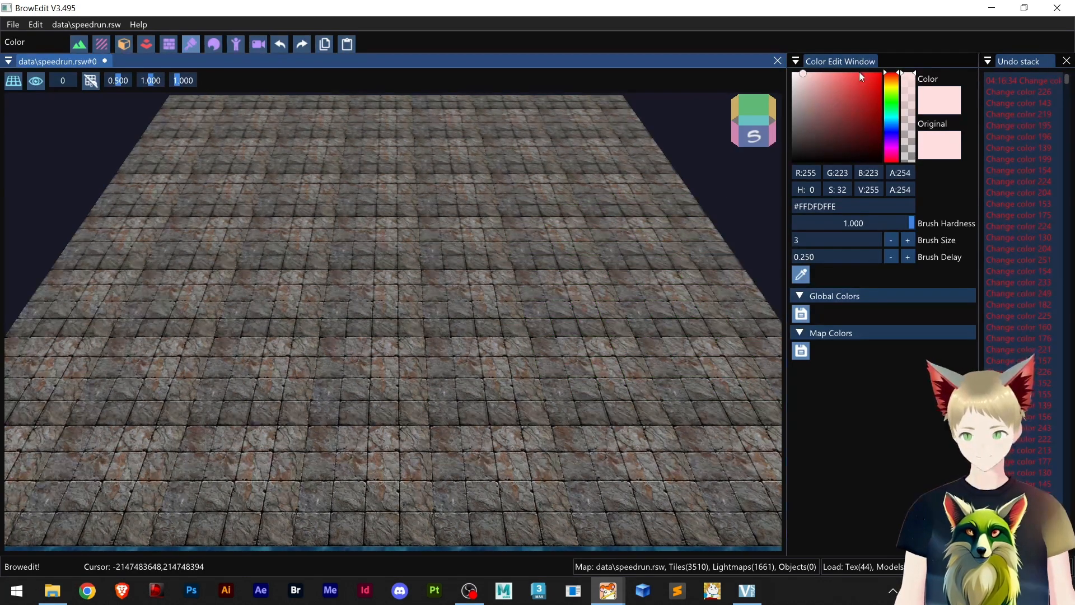
Paint a pale pink (#FFDFDFFE) patch near the map's far-left corner and a stronger pink (#FF9B9BFE) patch beside it
right_click_drag(535, 262, 556, 303)
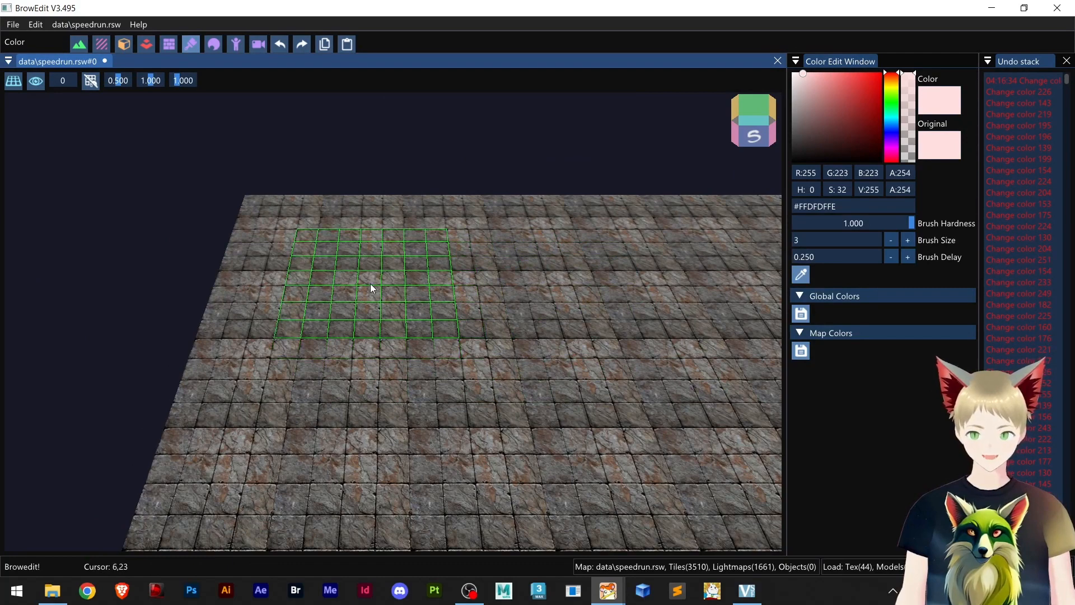
left_click_drag(372, 288, 594, 361)
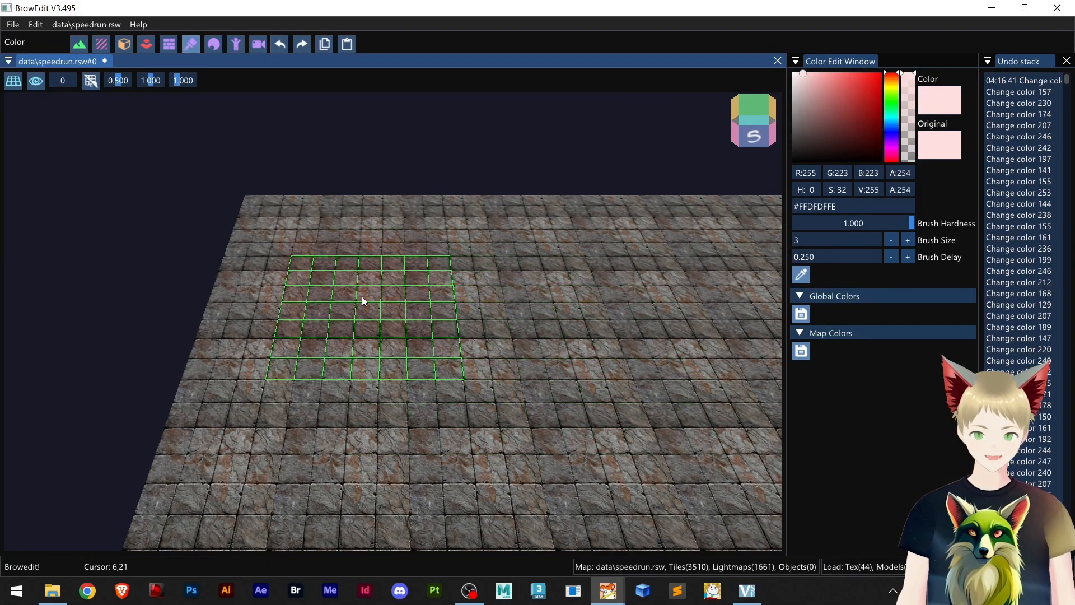
scroll(514, 380, "up", 3)
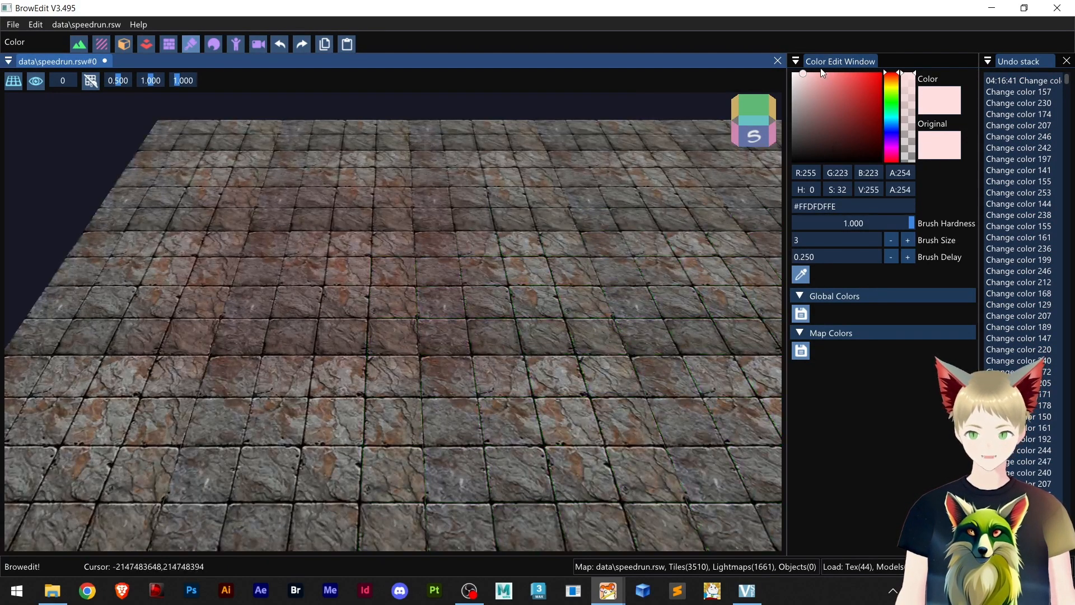
left_click(824, 71)
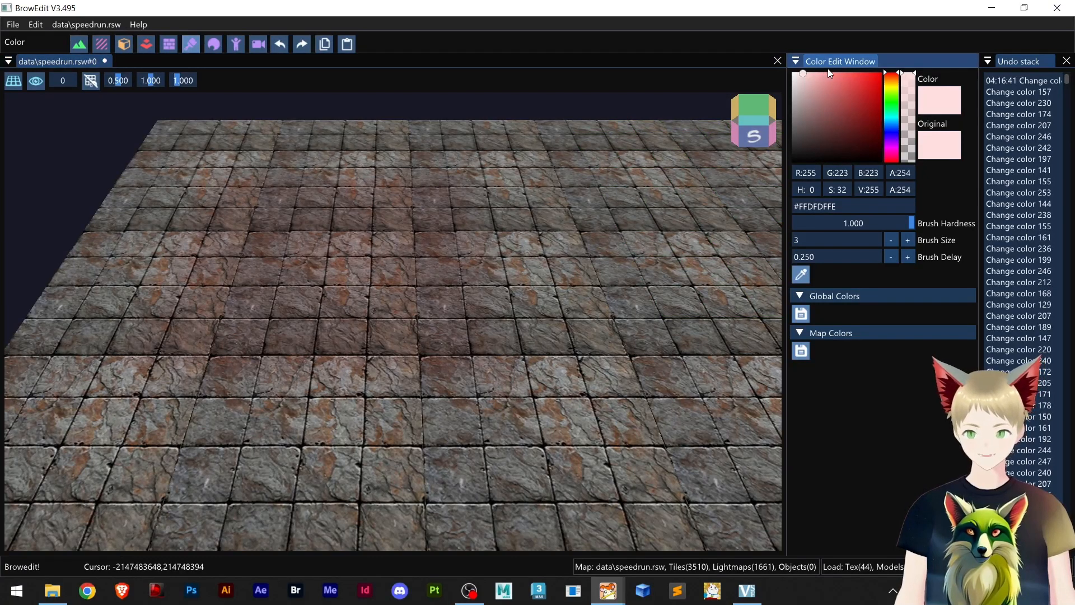
left_click_drag(822, 75, 828, 70)
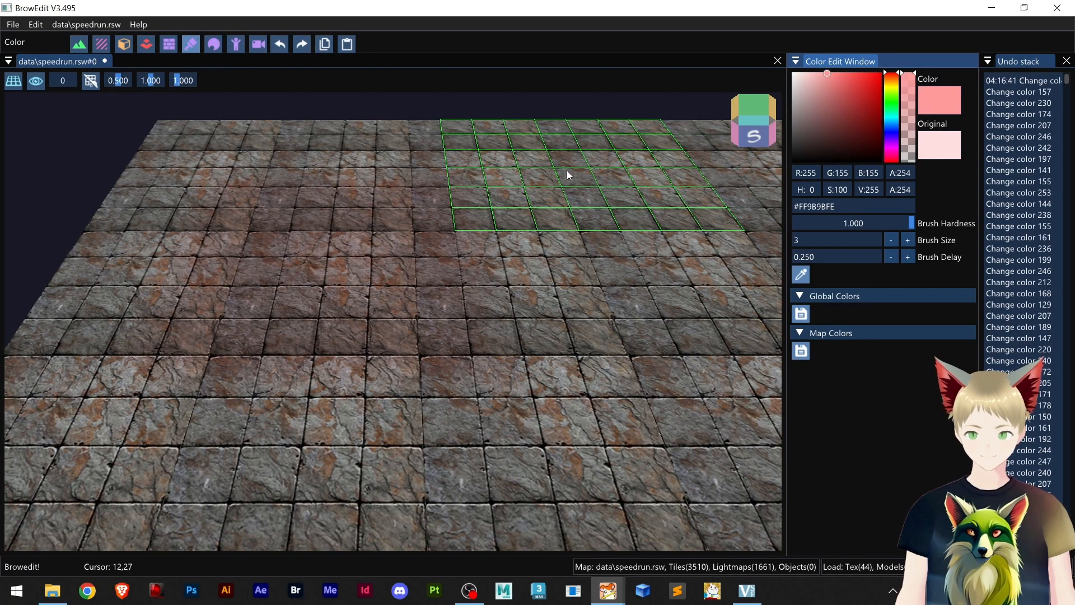
mouse_move(560, 247)
left_mouse_down()
mouse_move(552, 269)
mouse_move(560, 261)
left_mouse_up()
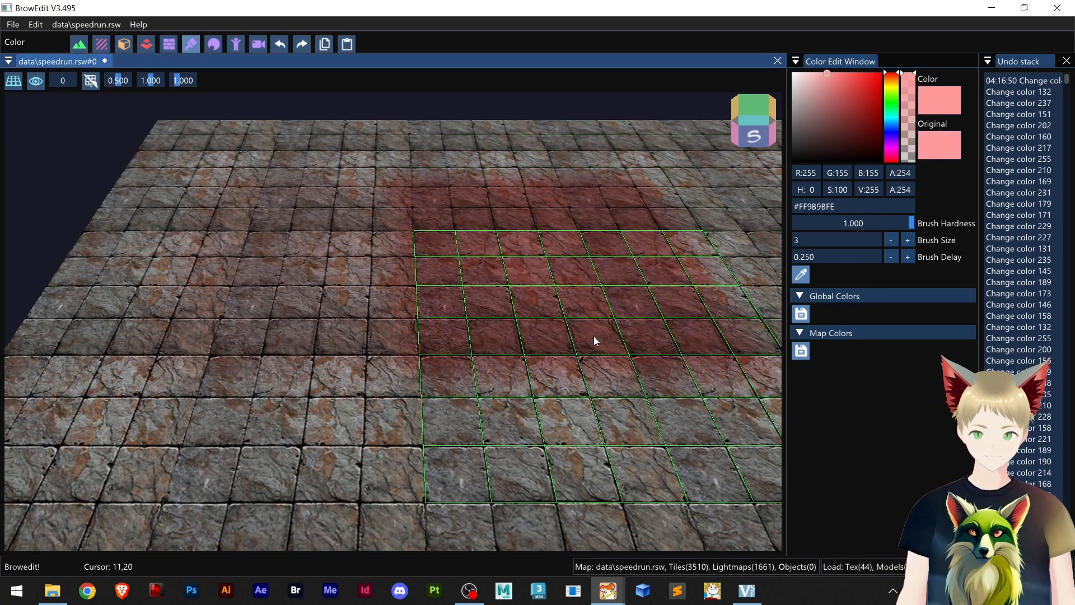
Set the brush color to bright red (#FF3B3BFE) and paint a patch to the right of the pink one
right_click_drag(594, 336, 555, 331)
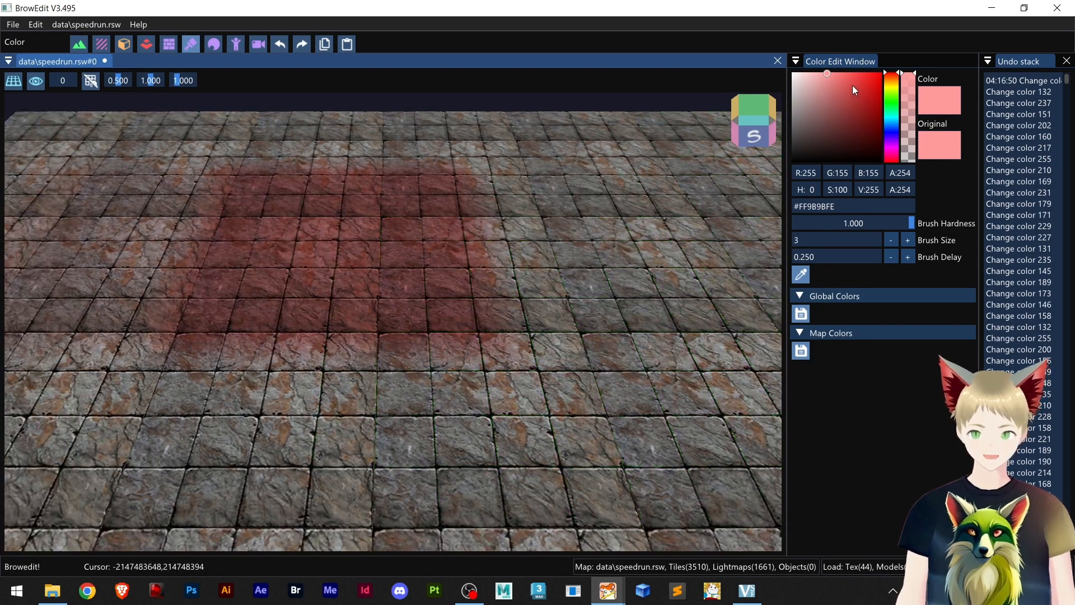
left_click_drag(859, 73, 861, 68)
mouse_move(554, 226)
left_mouse_down()
mouse_move(544, 240)
mouse_move(601, 289)
left_mouse_up()
Paint the tiles in front of the pink patches with light gray (#CECECEFE) and mid gray (#848484FE)
scroll(361, 392, "down", 5)
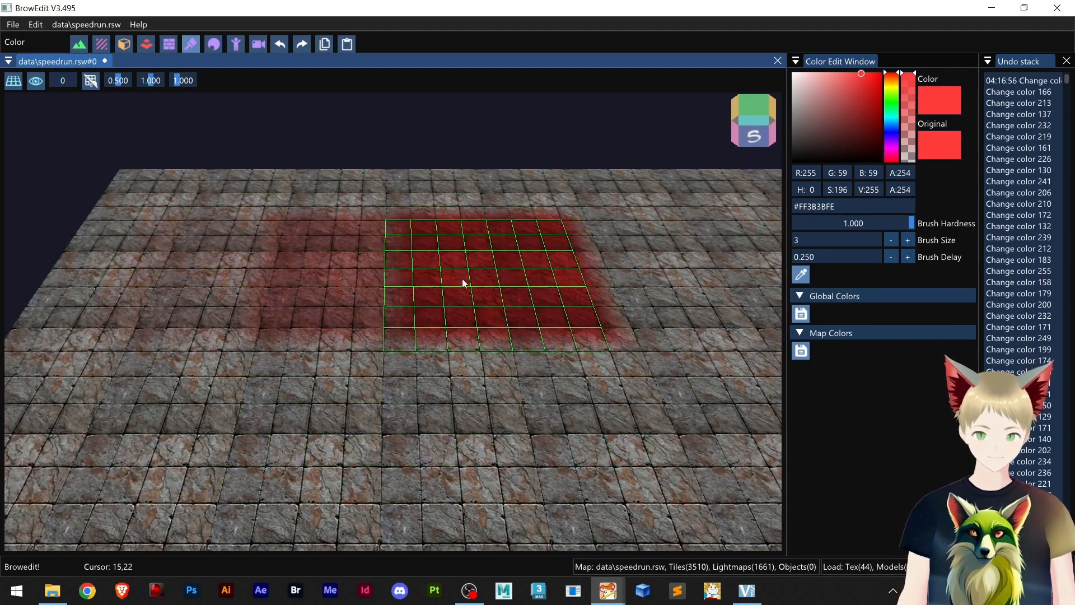
left_click_drag(800, 88, 791, 89)
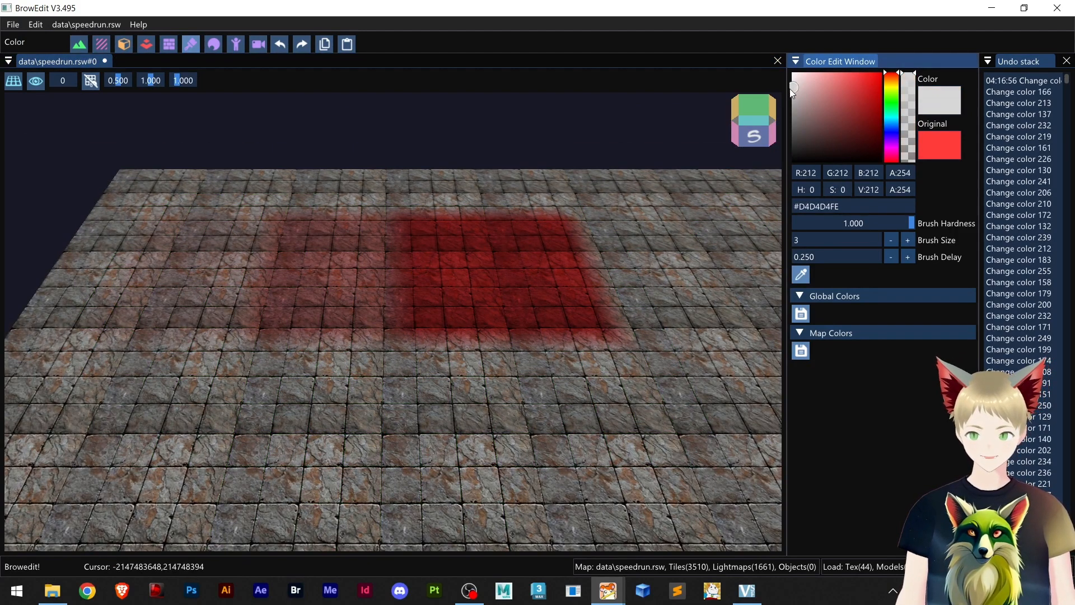
left_click(187, 424)
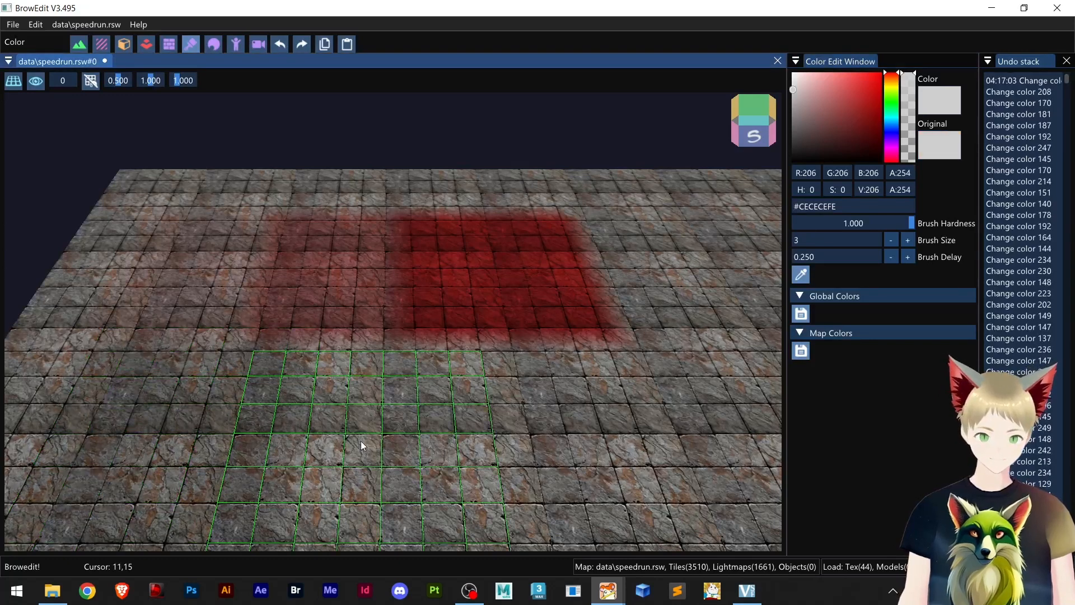
right_click_drag(362, 442, 375, 434)
left_click_drag(796, 103, 788, 116)
left_click(369, 411)
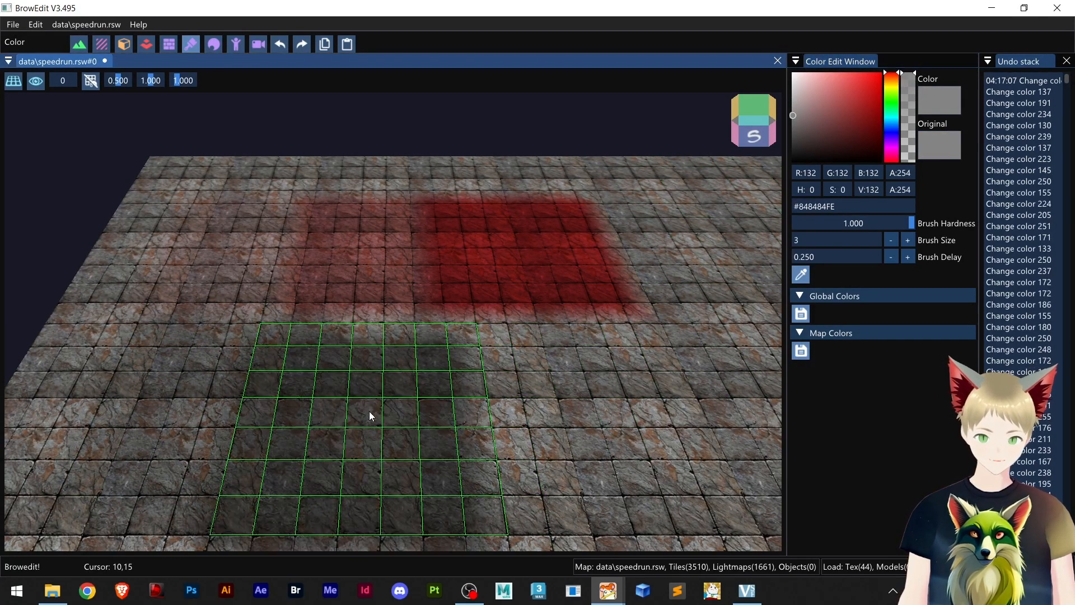
Set the brush color to dark gray (#494949FE) and paint a patch to the right of the mid-gray one
right_click_drag(552, 377, 555, 345)
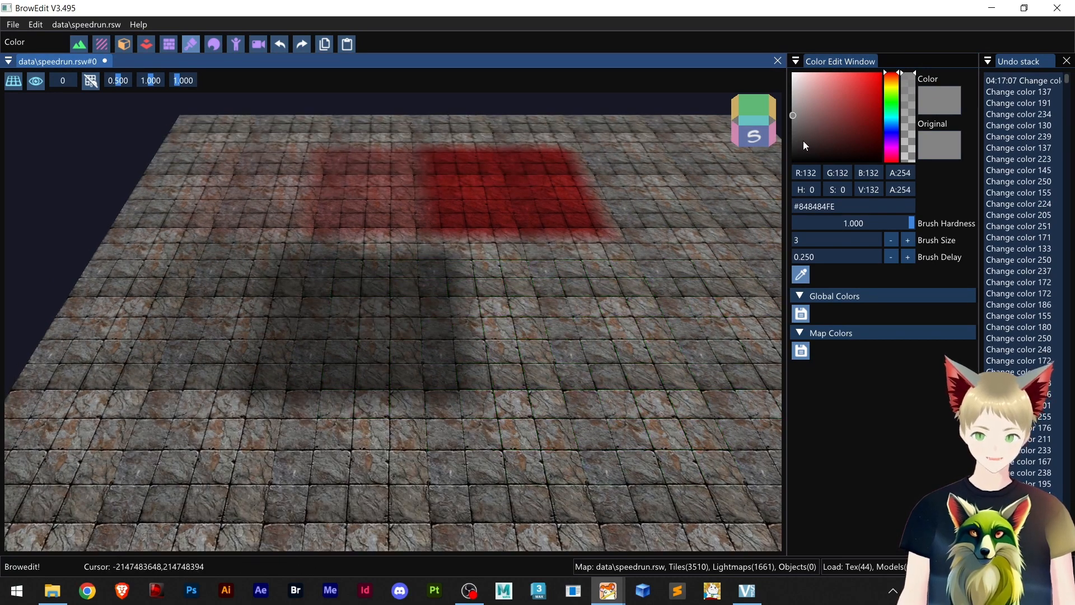
left_click_drag(803, 140, 787, 133)
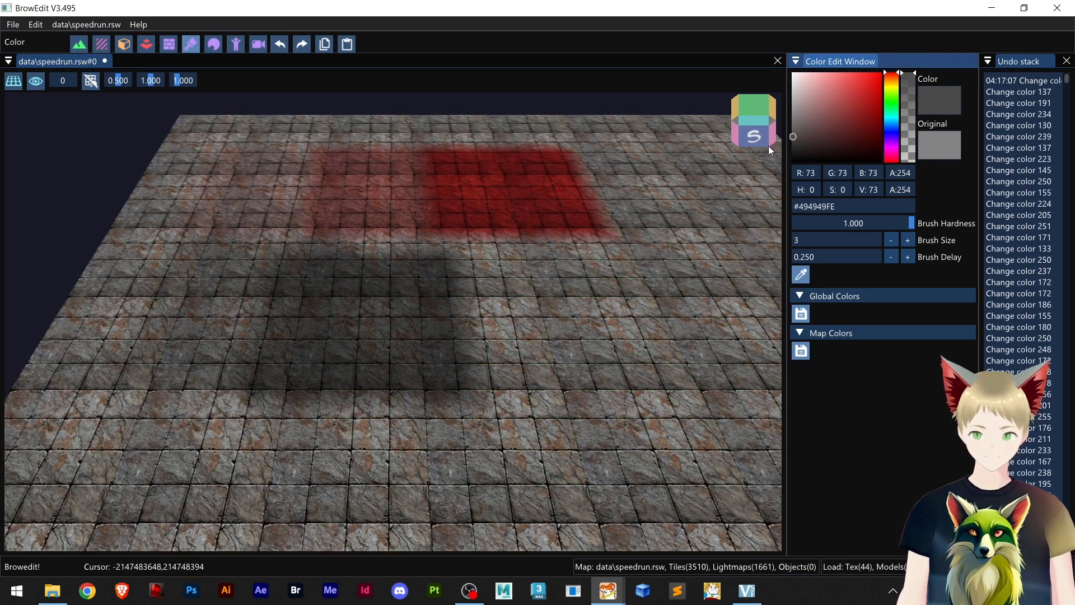
left_click(526, 311)
Set the brush color to dusty pink (#AE7373FE) and paint a patch in front of the gray row
scroll(423, 459, "down", 3)
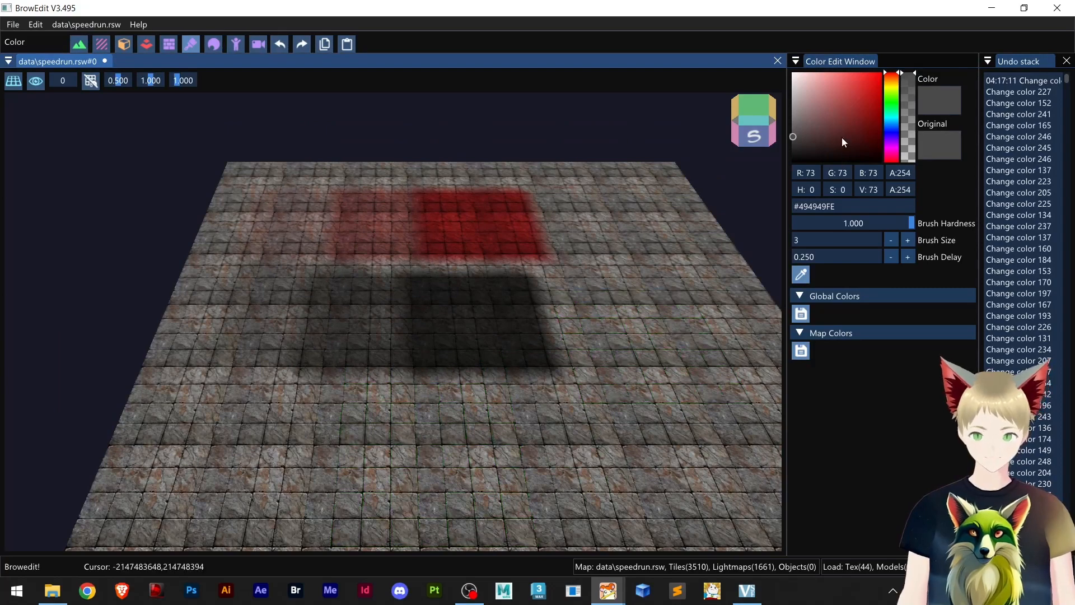
left_click(822, 102)
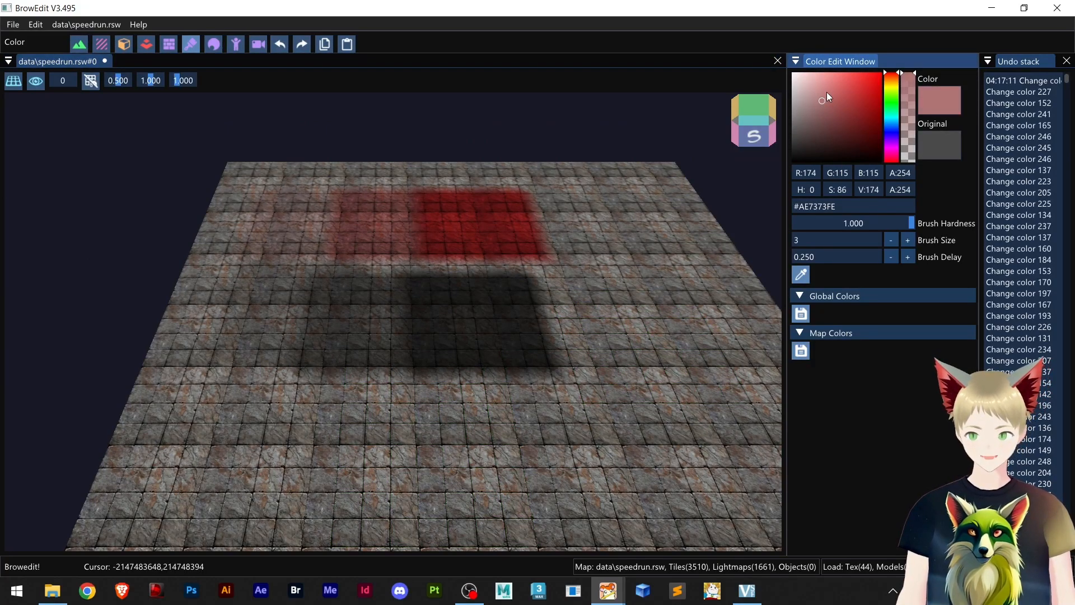
right_click_drag(357, 330, 360, 330)
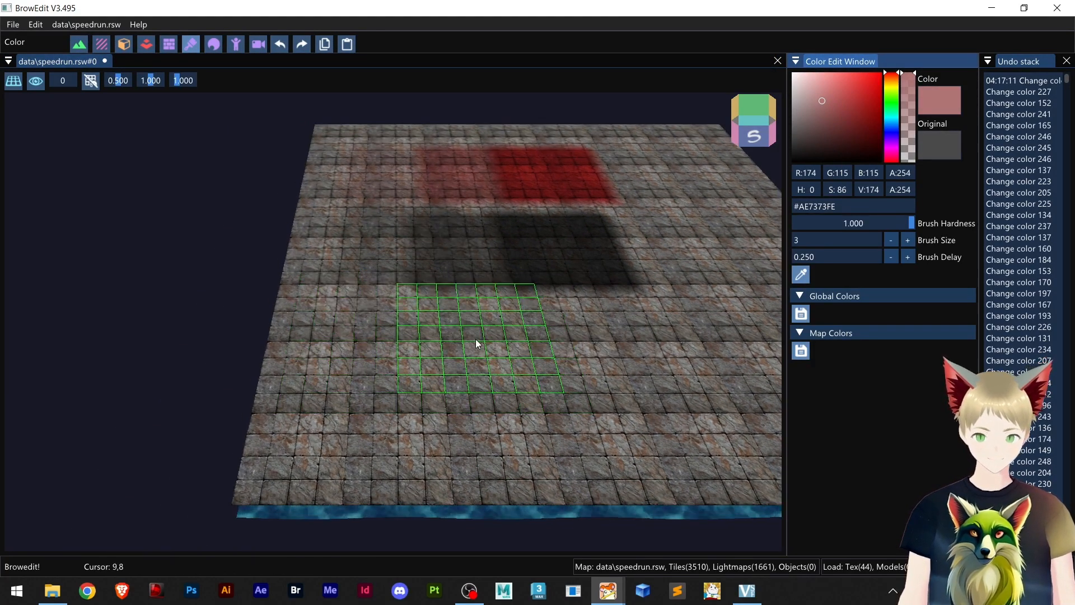
left_click(476, 339)
Extend the front row with a dark red (#893333FE) patch and a very dark red (#5C0A0AFE) patch
right_click_drag(577, 351, 544, 354)
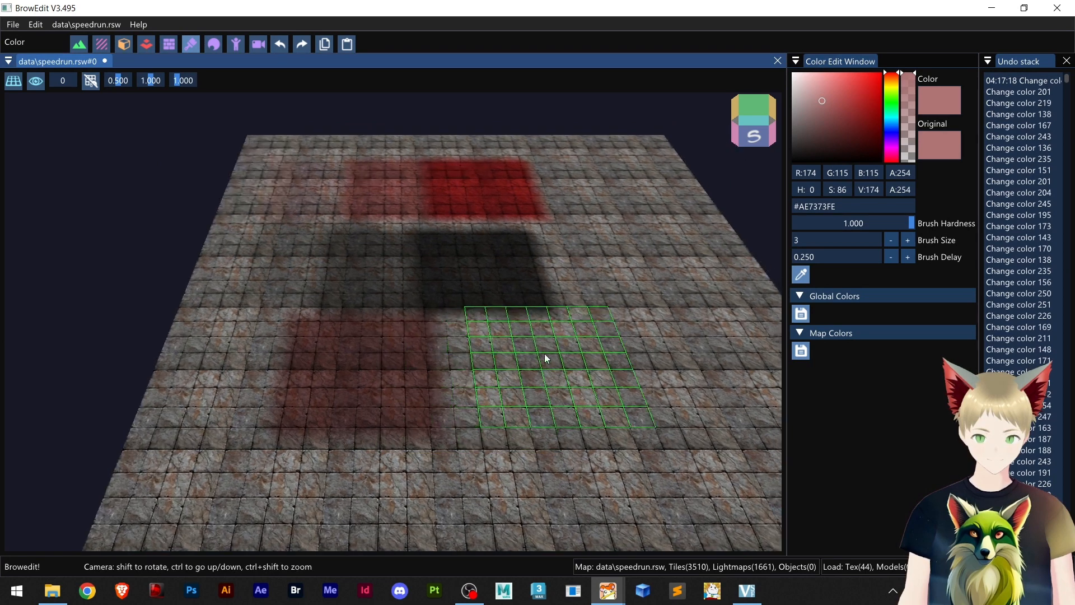
left_click(848, 114)
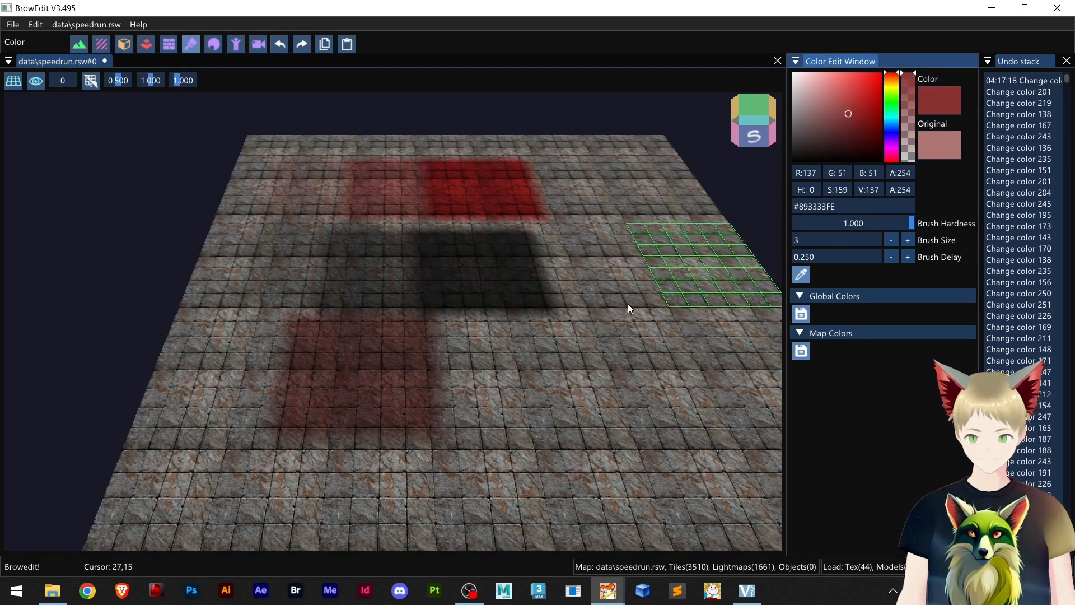
left_click(485, 368)
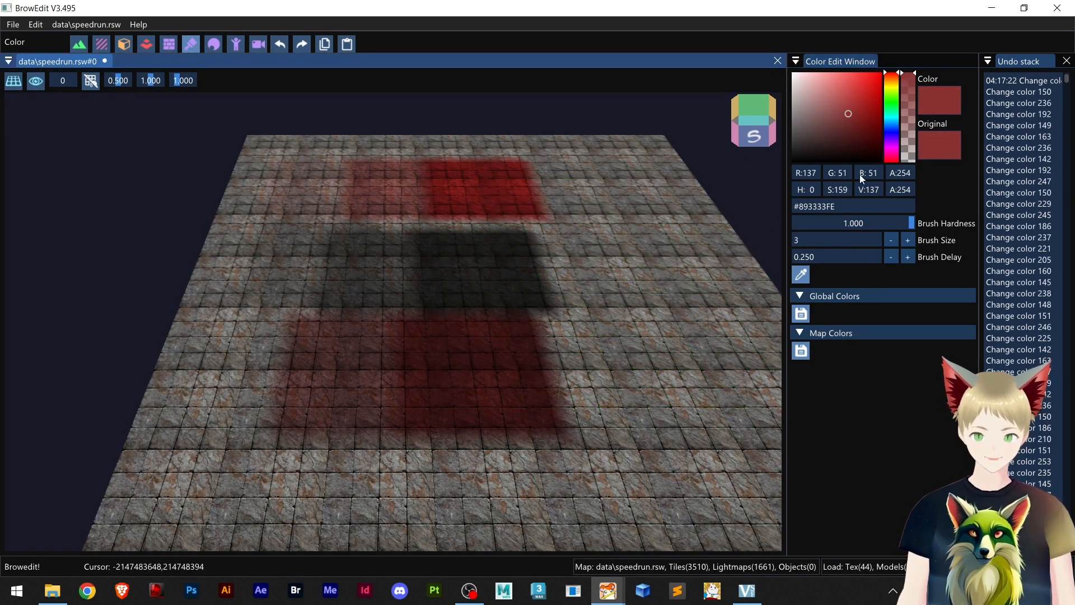
left_click(872, 129)
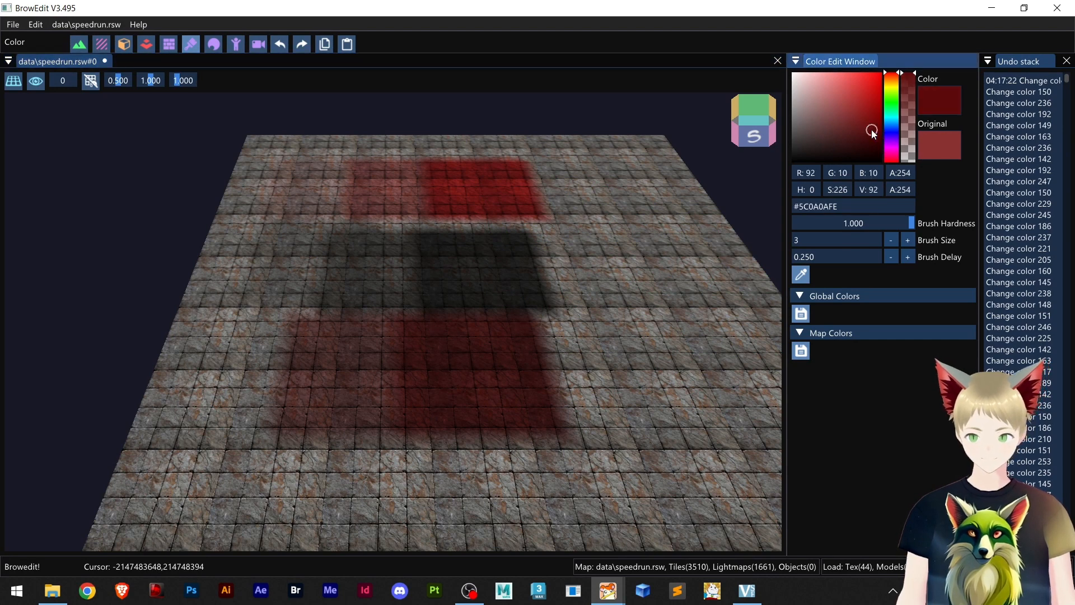
left_click(585, 367)
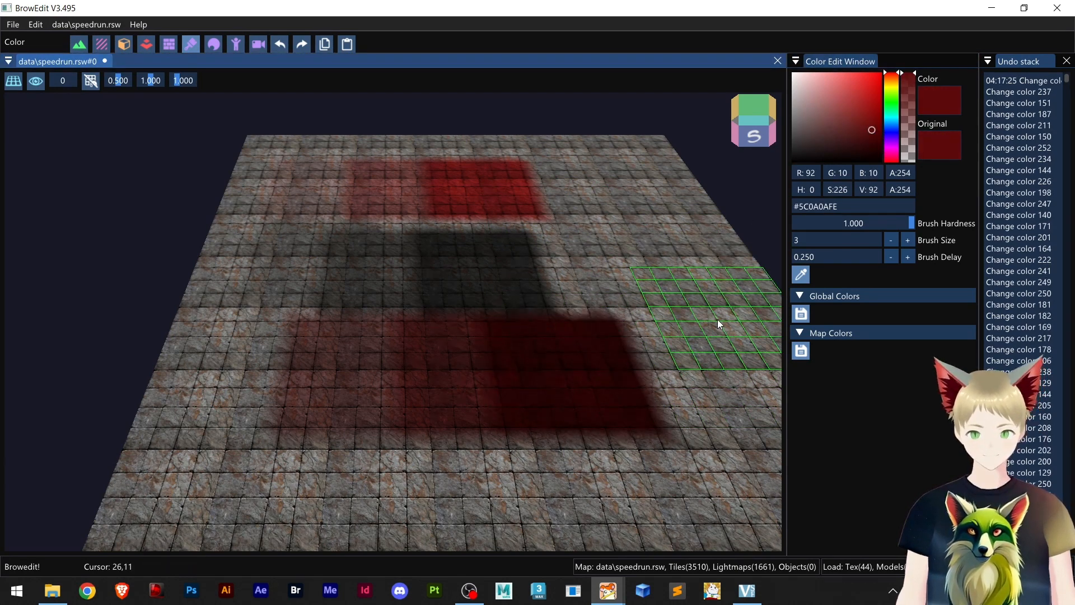
Undo all the color patches painted on the floor
key("ctrl+z")
key("ctrl+z")
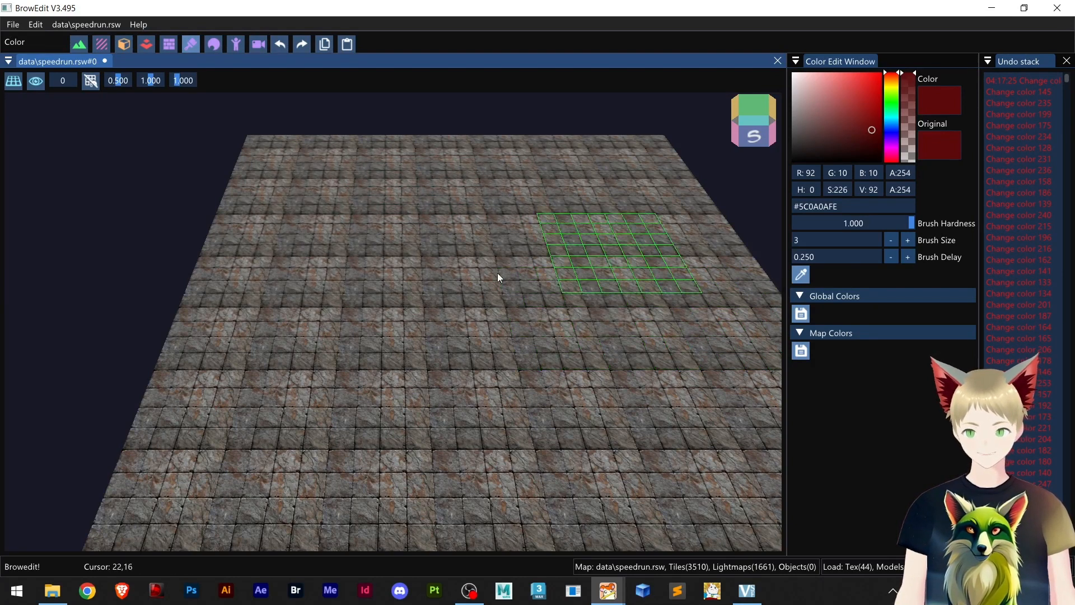
mouse_move(498, 273)
right_mouse_down()
mouse_move(443, 283)
mouse_move(540, 247)
right_mouse_up()
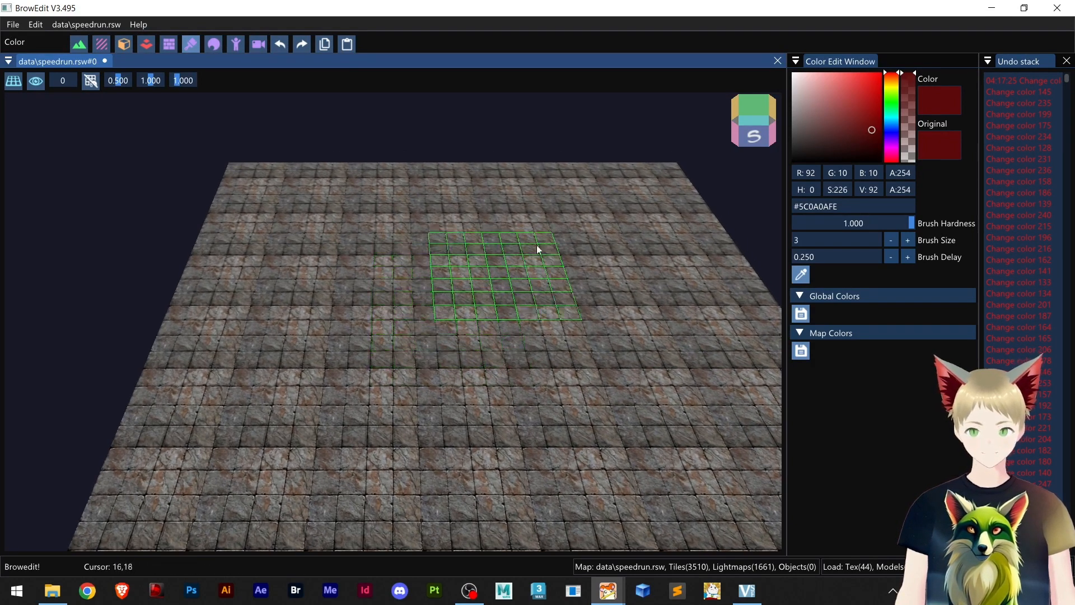
Set the brush color to bright green (#00FF06FE), and paint and undo a test patch near the floor's far left corner
left_click(892, 102)
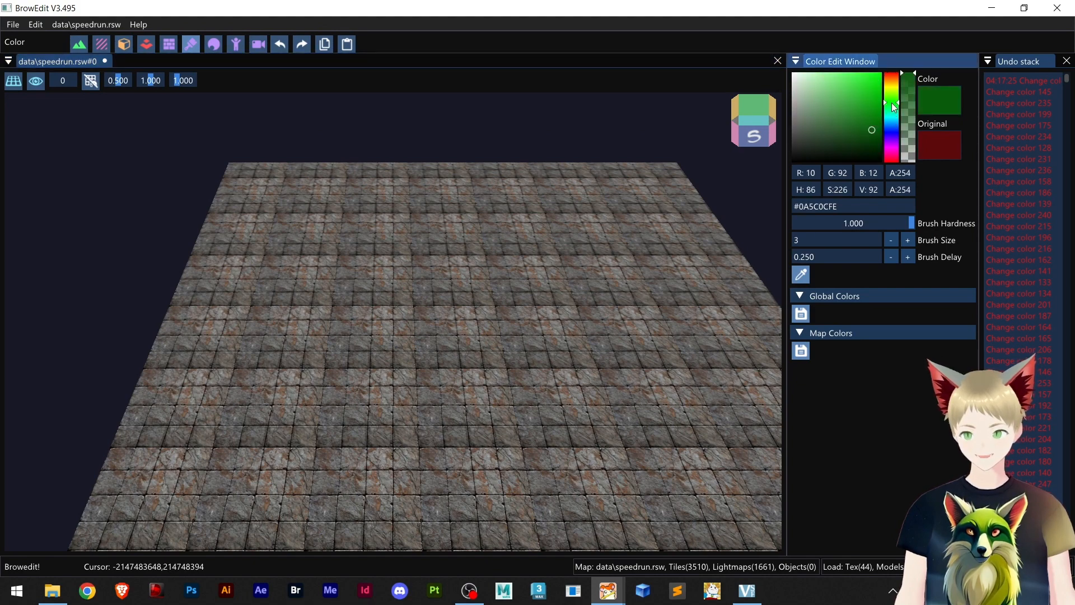
left_click_drag(849, 90, 894, 71)
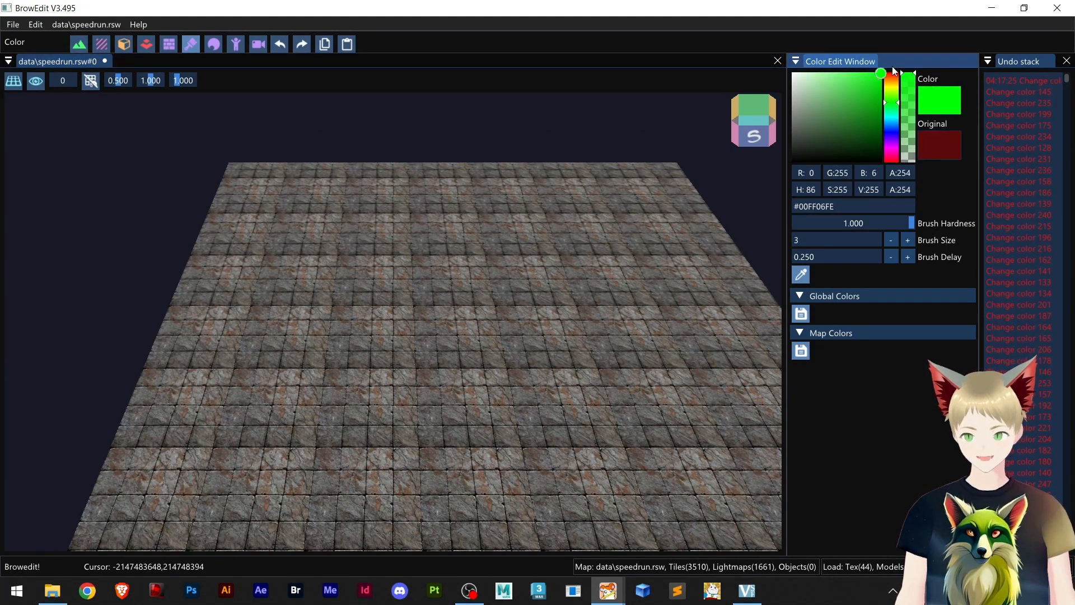
right_click_drag(459, 271, 457, 287)
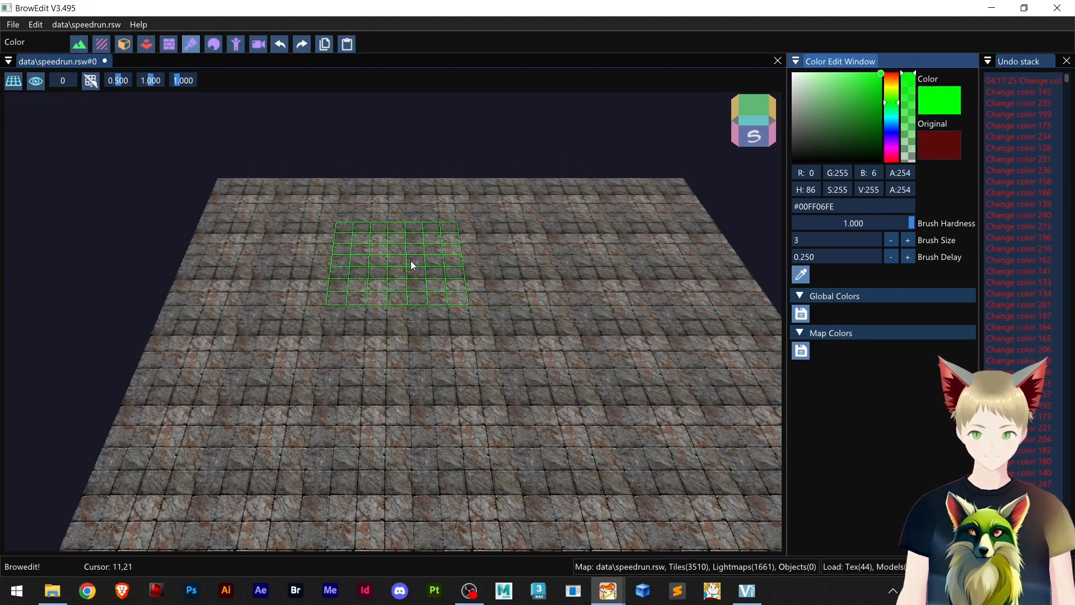
right_click_drag(346, 279, 360, 293)
scroll(360, 292, "up", 1)
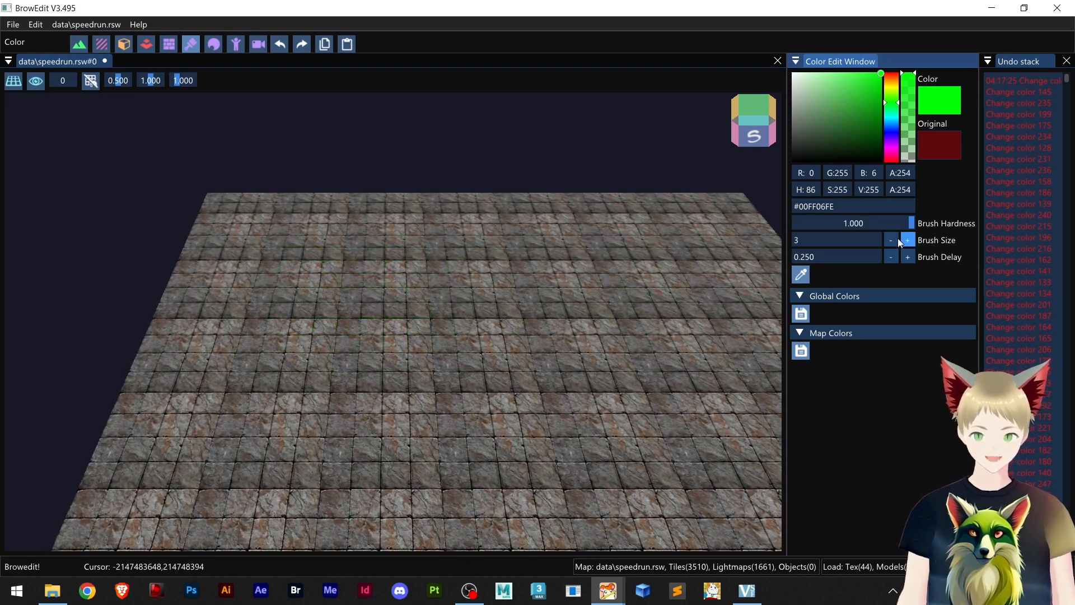
left_click(311, 284)
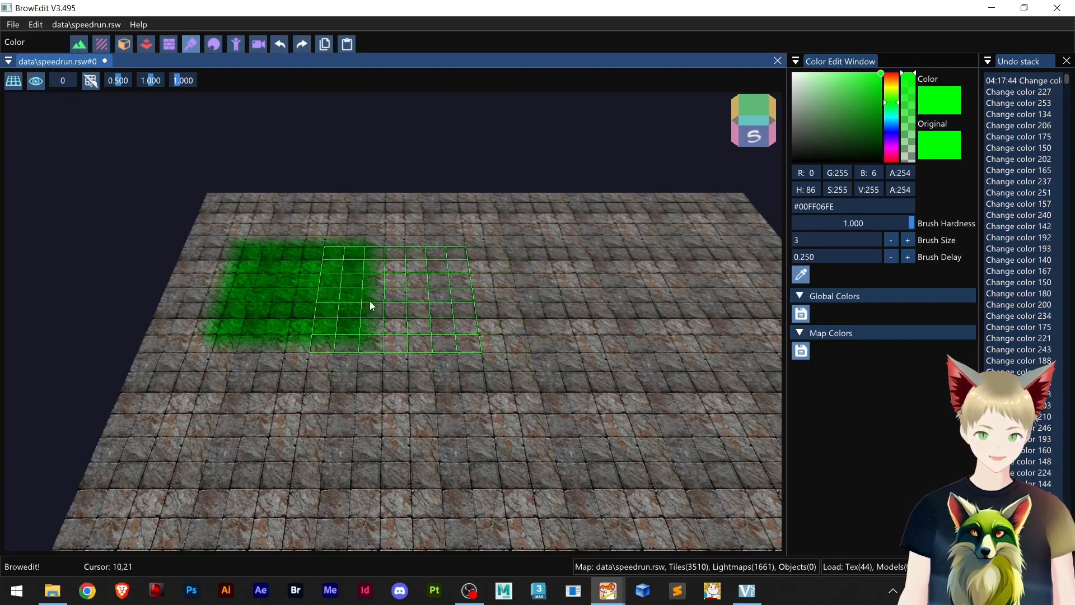
scroll(314, 346, "up", 5)
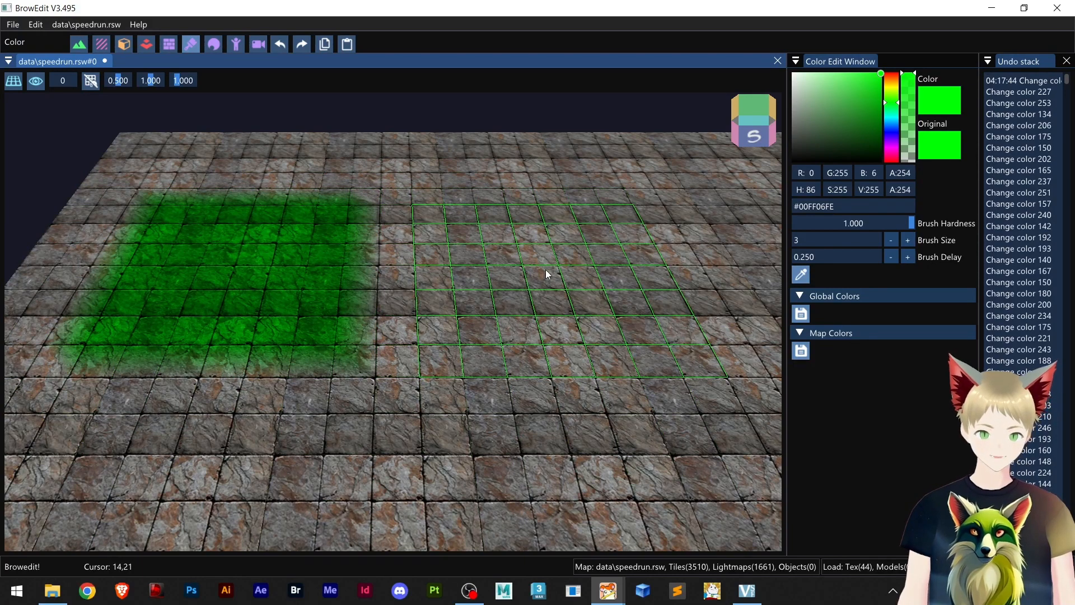
key("ctrl+z")
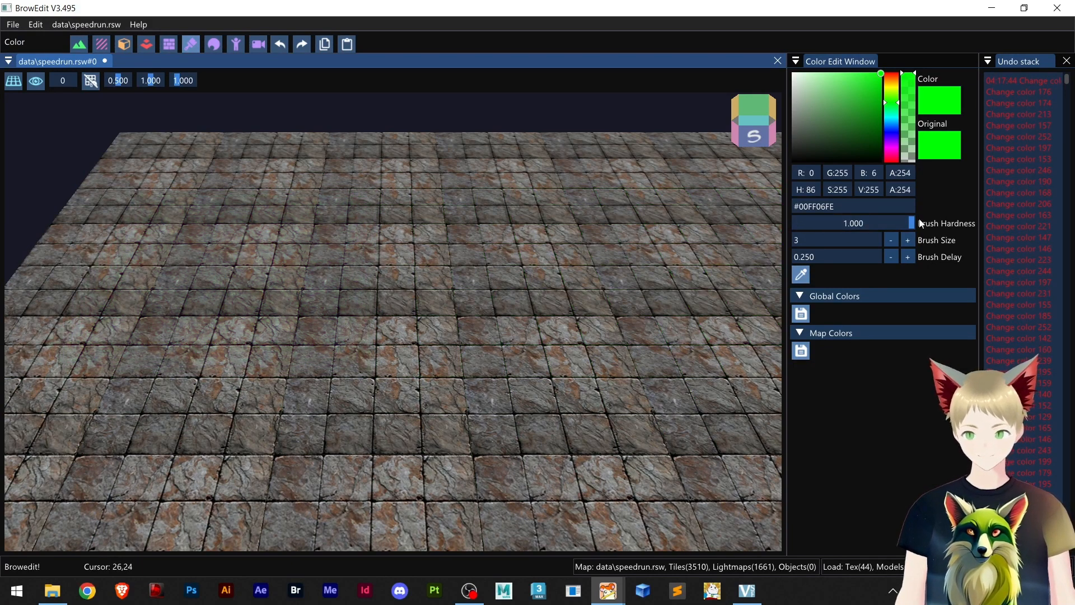
Paint a softer green test patch with the brush hardness at 0.565 and undo it
left_click_drag(912, 224, 879, 226)
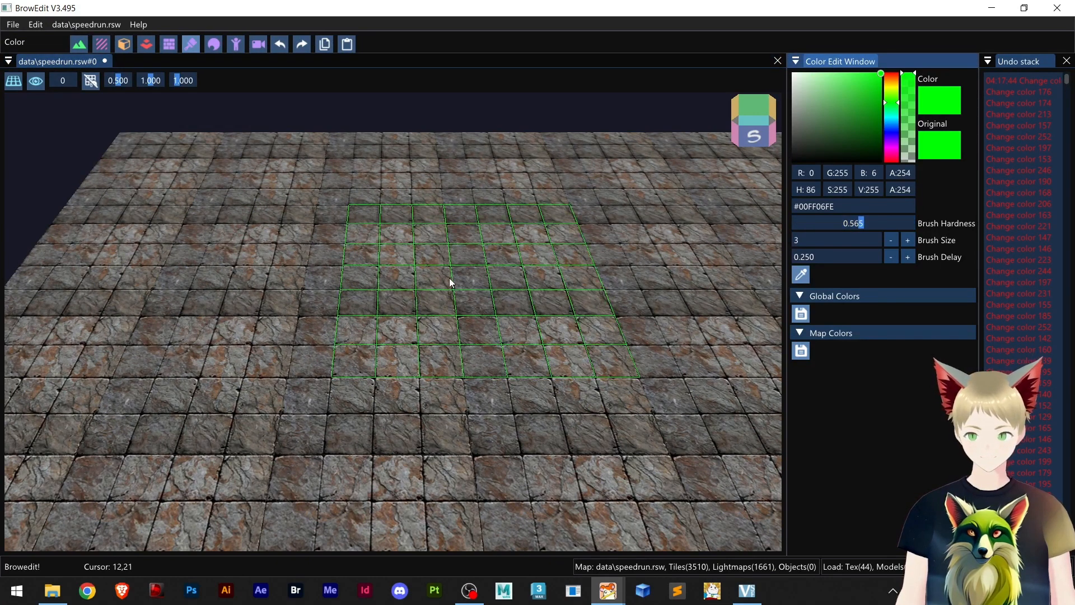
left_click_drag(216, 264, 252, 250)
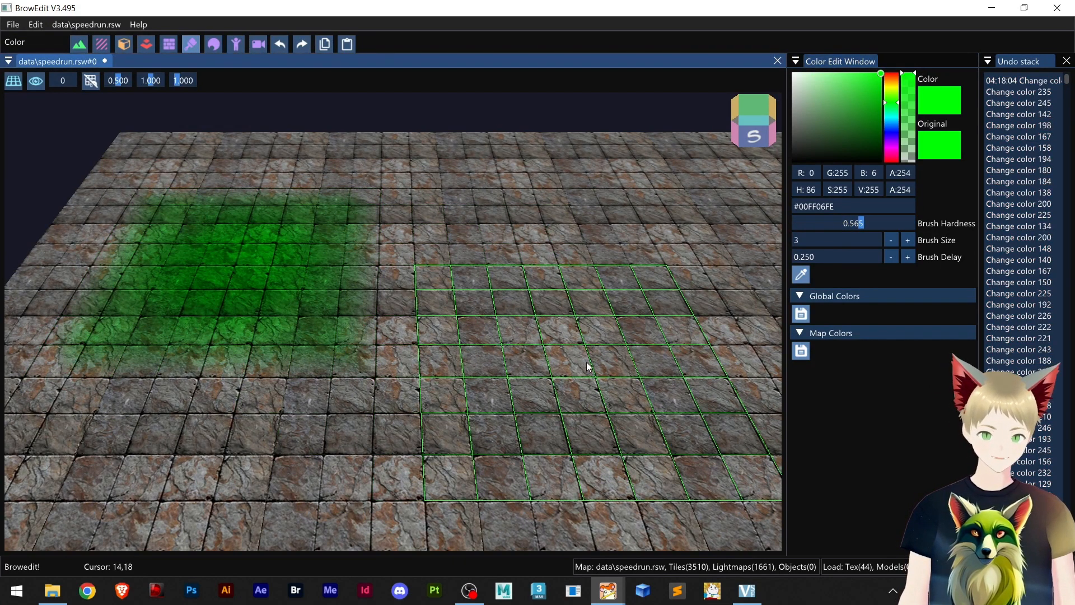
key("ctrl+z")
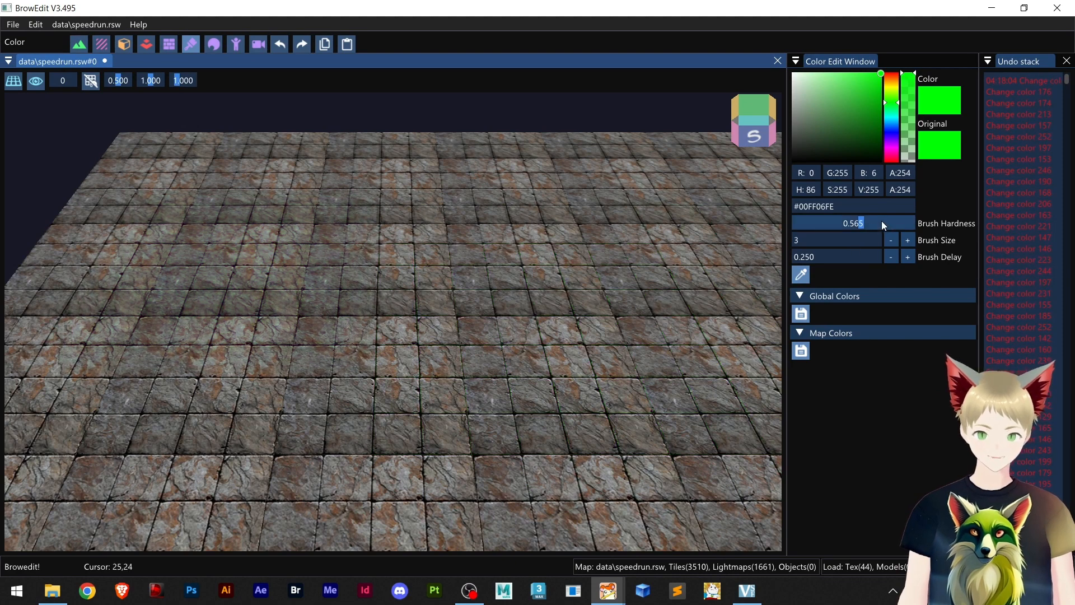
Paint a green patch at brush hardness 1.000 and a softer one just to its right at hardness 0.483
left_click_drag(883, 224, 923, 219)
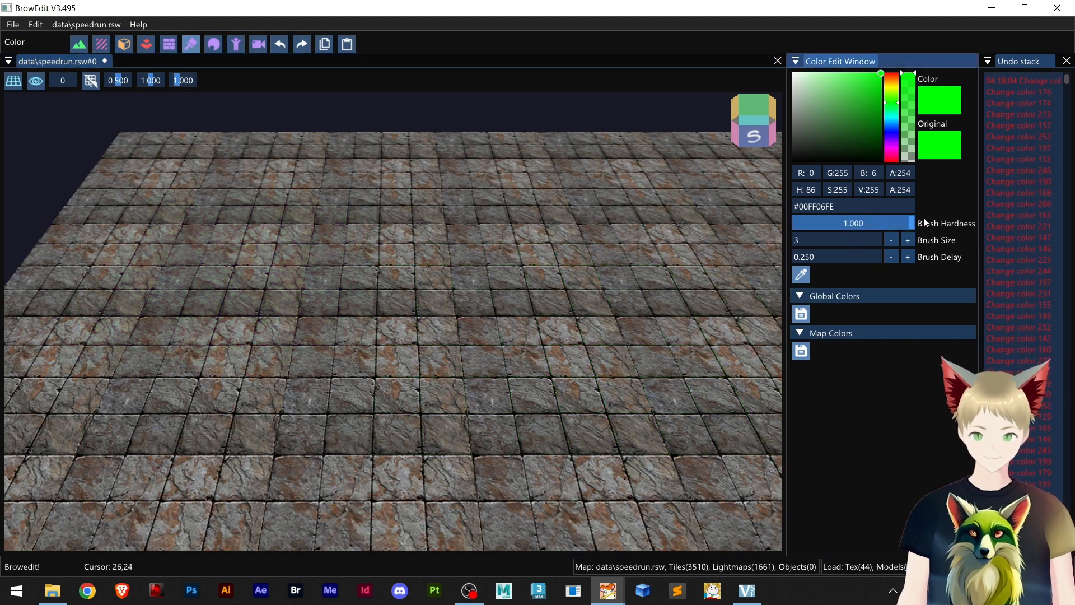
left_click(223, 244)
left_click_drag(900, 224, 852, 228)
left_click(446, 248)
key("ctrl+z")
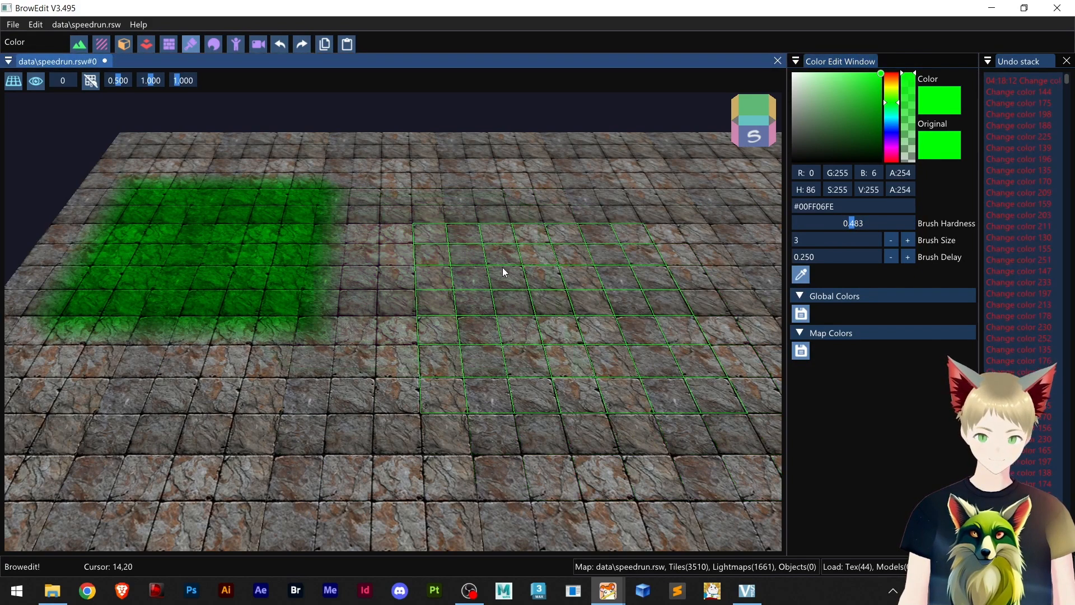
left_click(479, 245)
right_click_drag(554, 411, 547, 411)
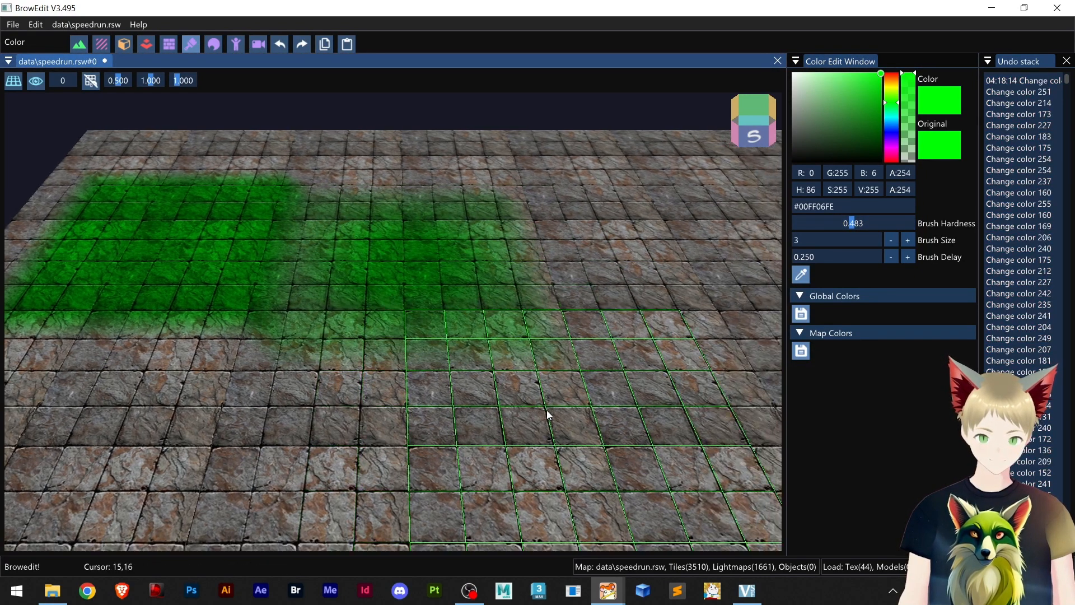
Lower the brush hardness to 0.043 and paint a third green patch to the right of the other two
left_click_drag(806, 224, 802, 229)
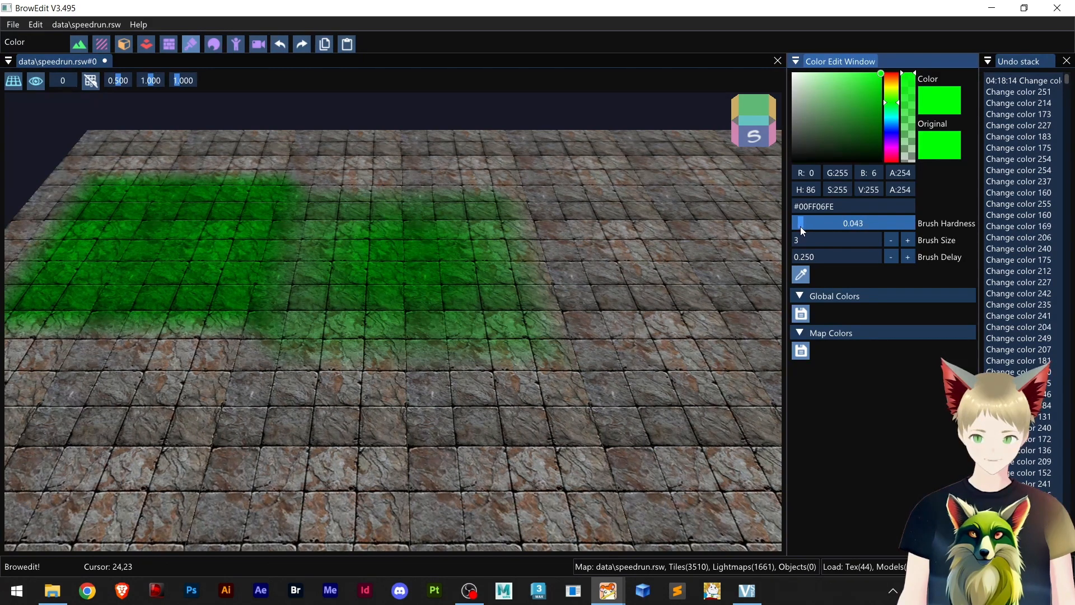
right_click_drag(623, 305, 546, 321)
left_click(589, 270)
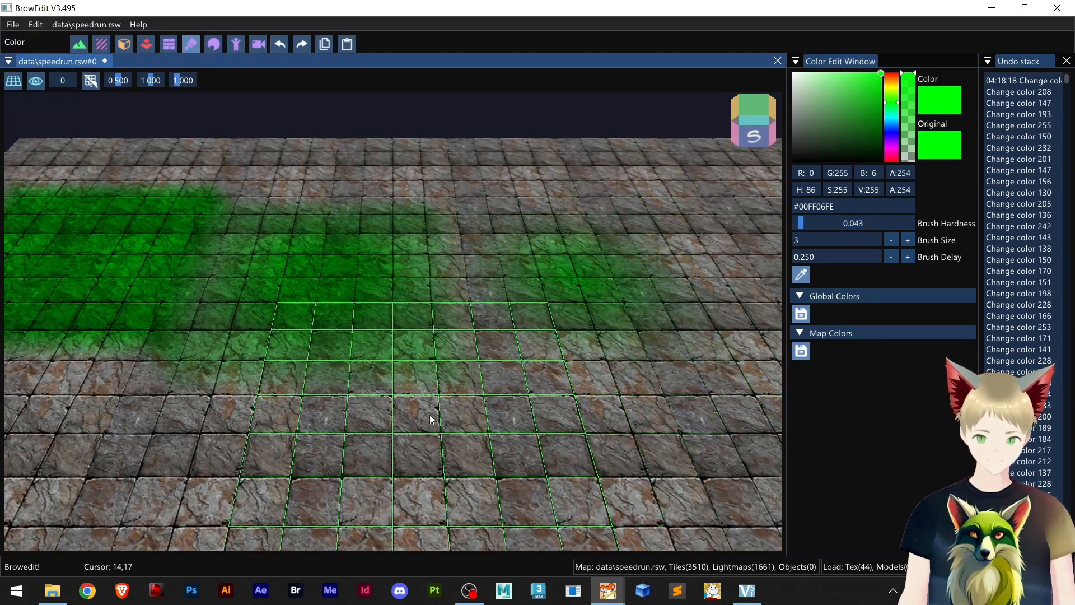
scroll(430, 419, "down", 5)
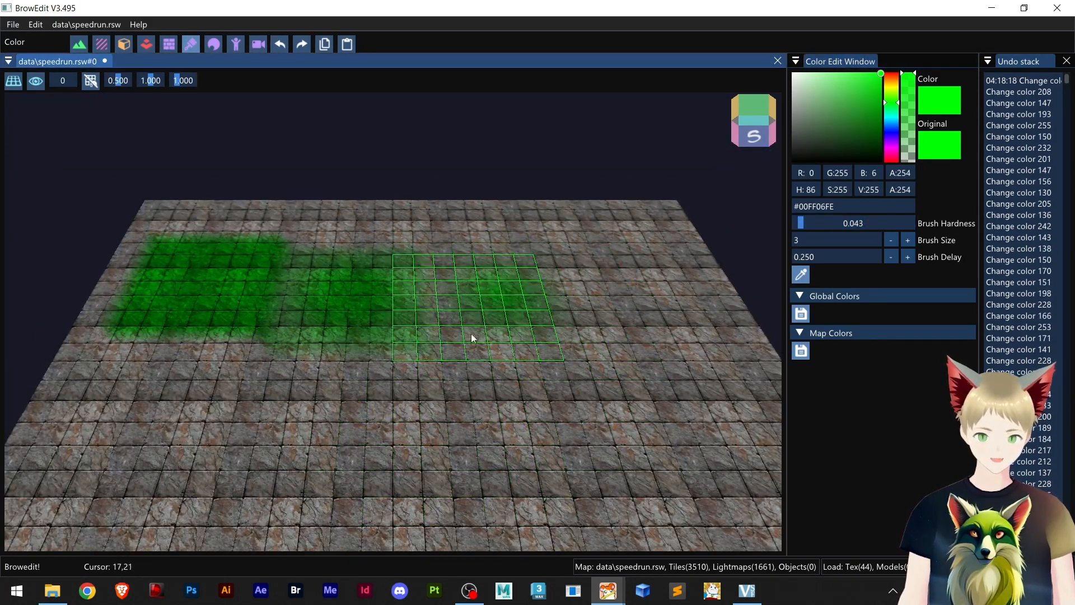
right_click_drag(533, 412, 501, 431)
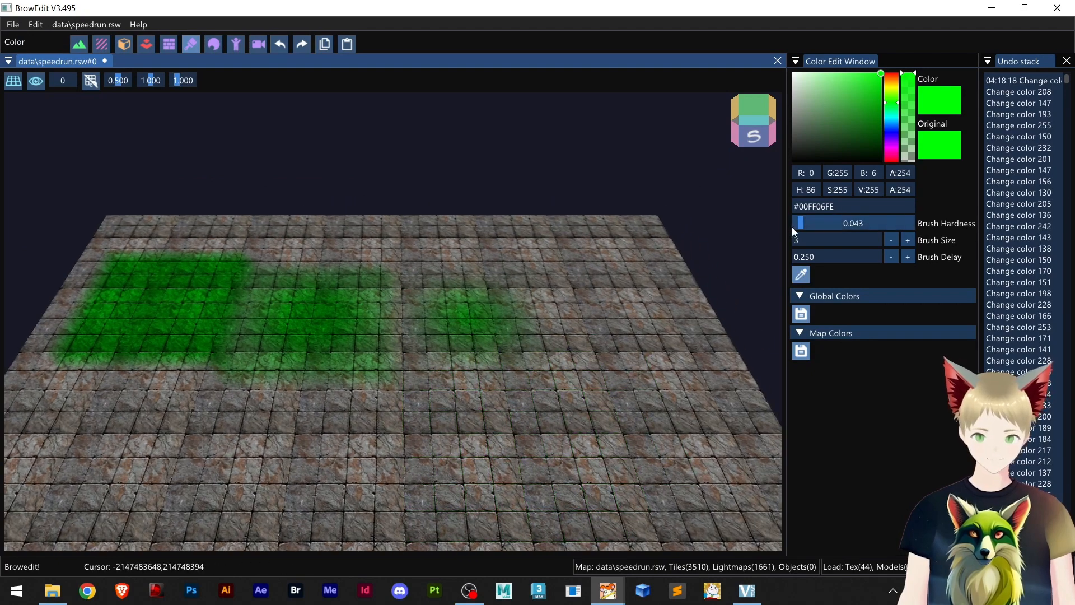
Set the brush hardness to 0.000 and paint a fourth green patch at the right end of the row
left_click_drag(794, 227, 788, 225)
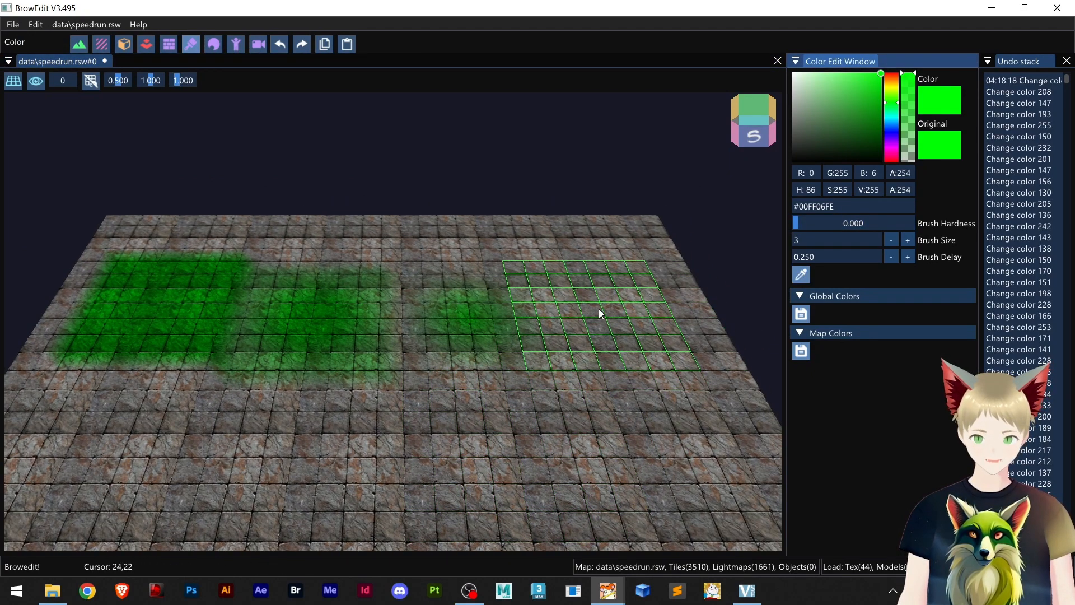
left_click(599, 308)
right_click_drag(335, 456, 512, 411)
right_click_drag(650, 374, 476, 426)
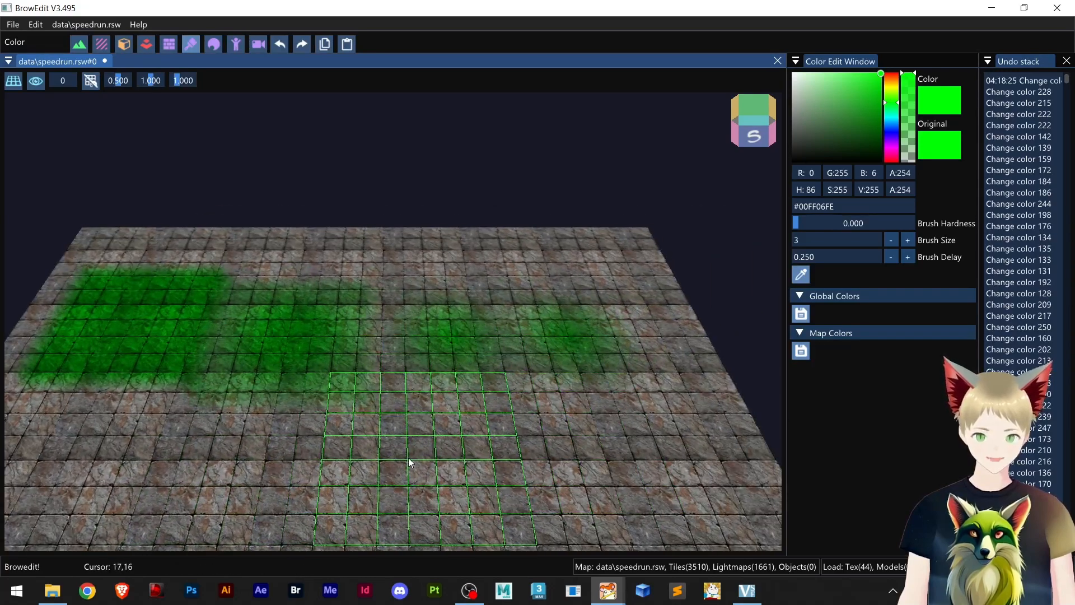
Undo all the green patches on the floor and set the brush hardness back to 1.000
key("ctrl+z")
key("ctrl+z")
key("ctrl+z")
key("ctrl+z")
mouse_move(409, 455)
right_mouse_down()
mouse_move(351, 384)
mouse_move(364, 379)
right_mouse_up()
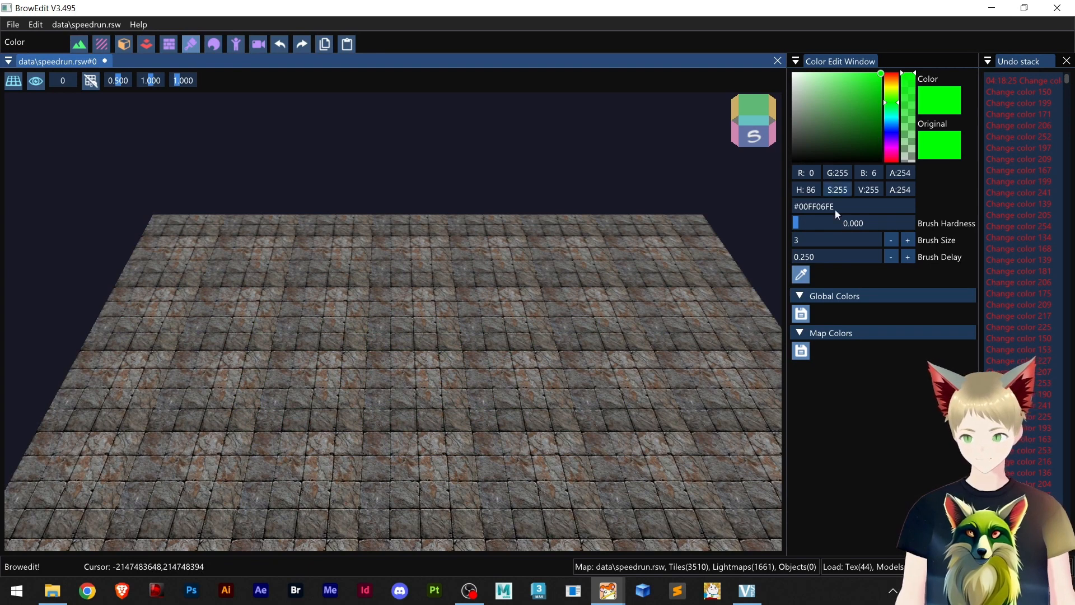
left_click(802, 224)
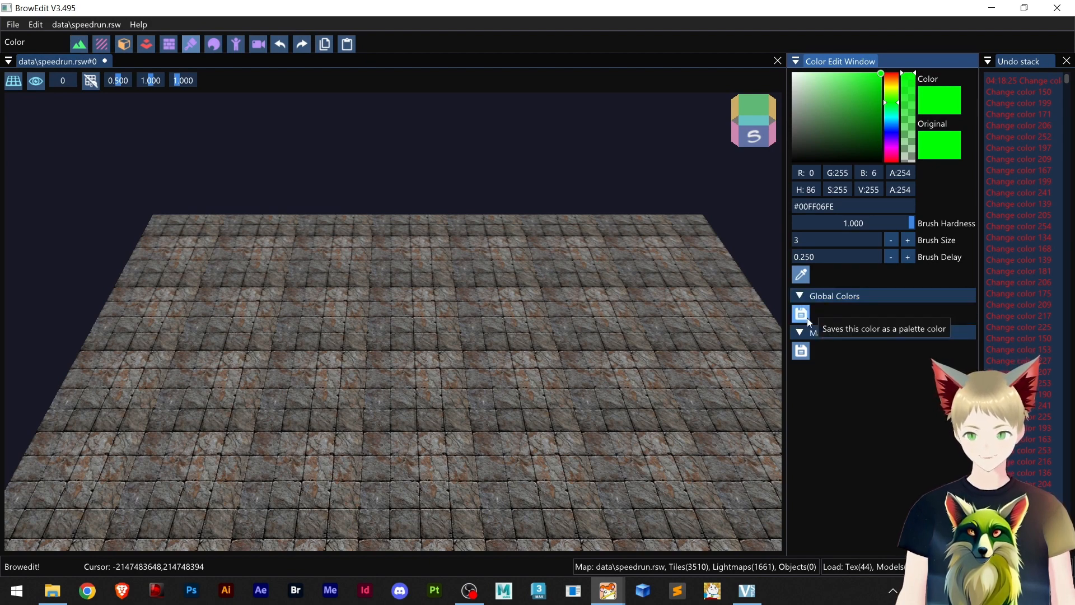
right_click_drag(471, 365, 552, 352)
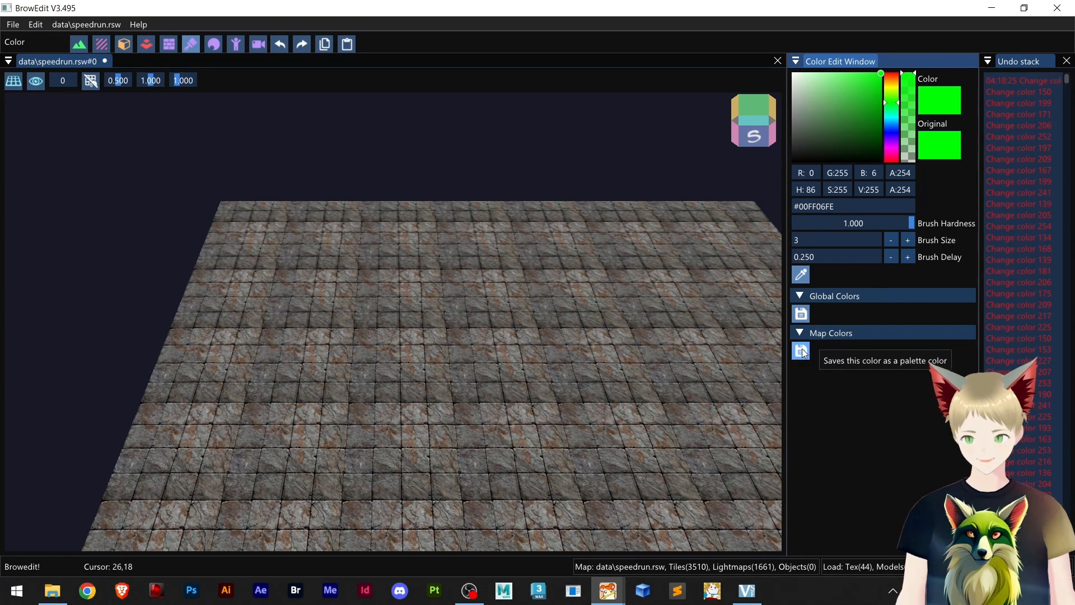
Save the bright green as a global palette color named "Green 1" in the category "Green"
left_click(809, 312)
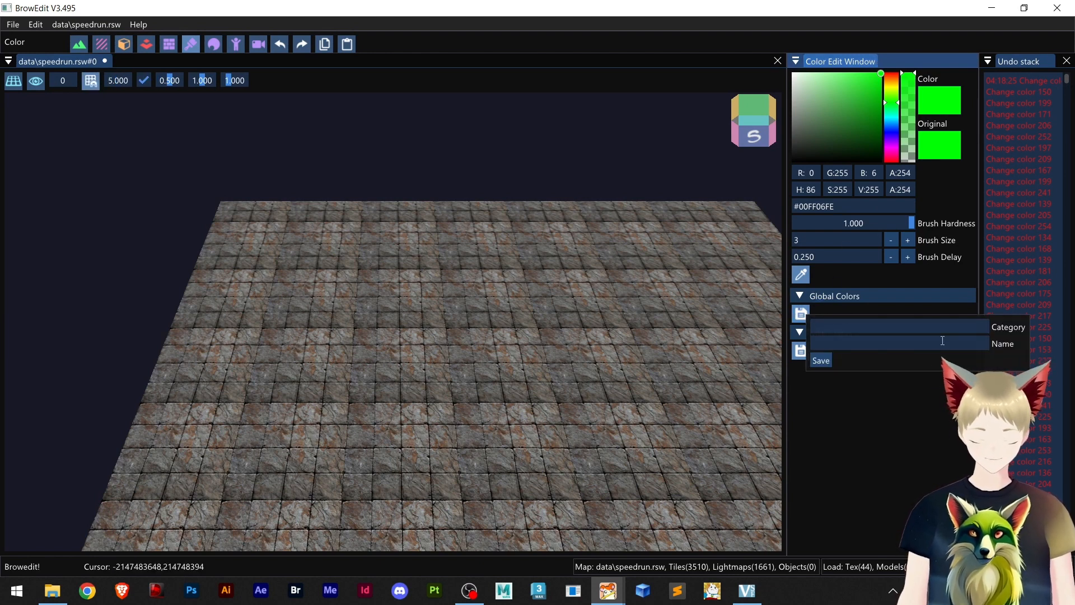
type("Green")
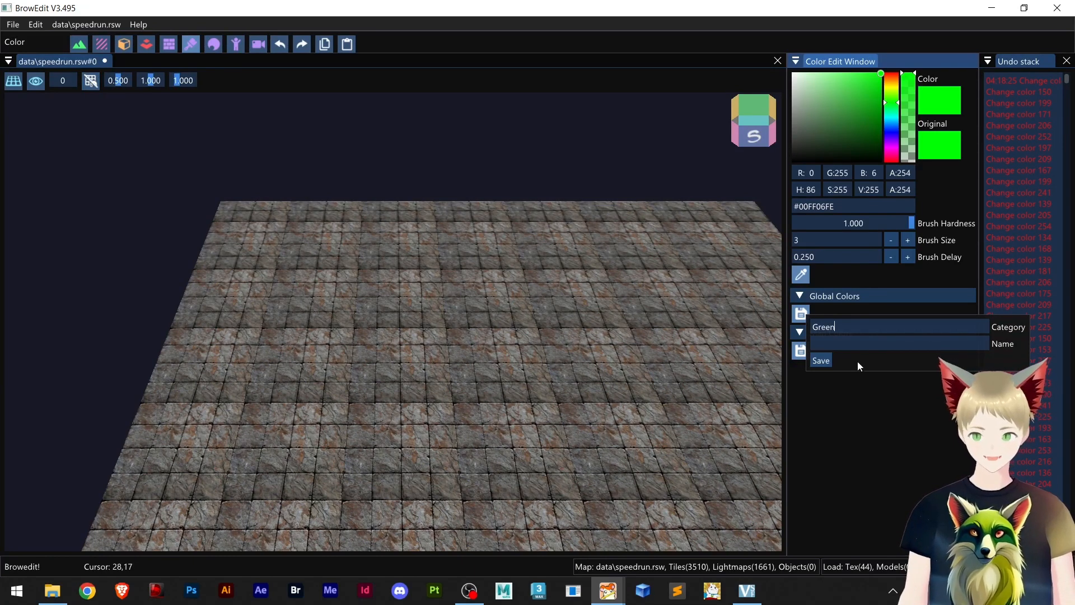
left_click(857, 343)
type("Green 1")
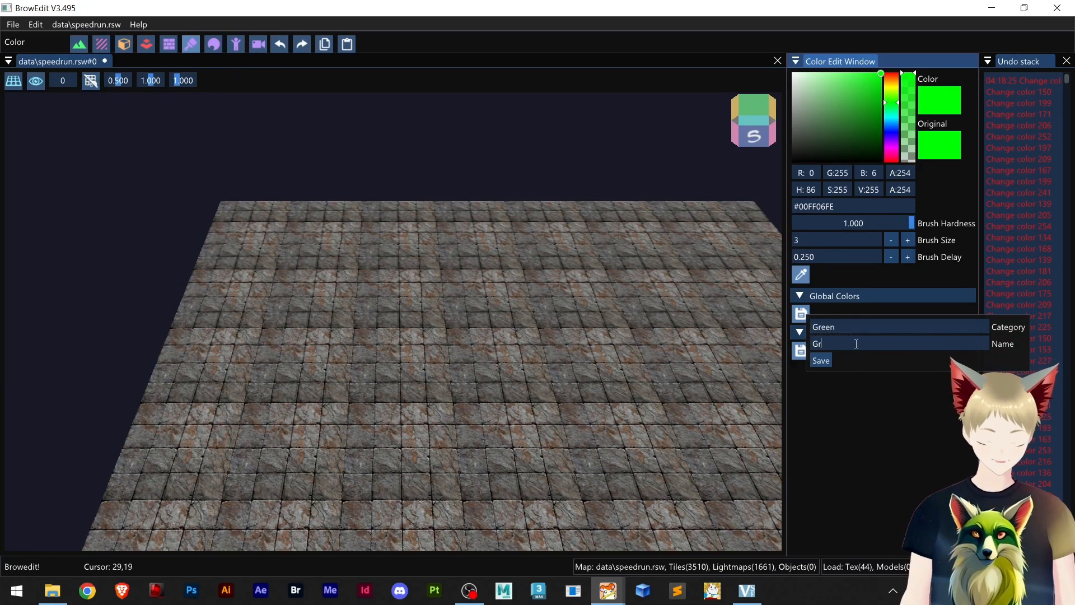
left_click(821, 363)
left_click(855, 438)
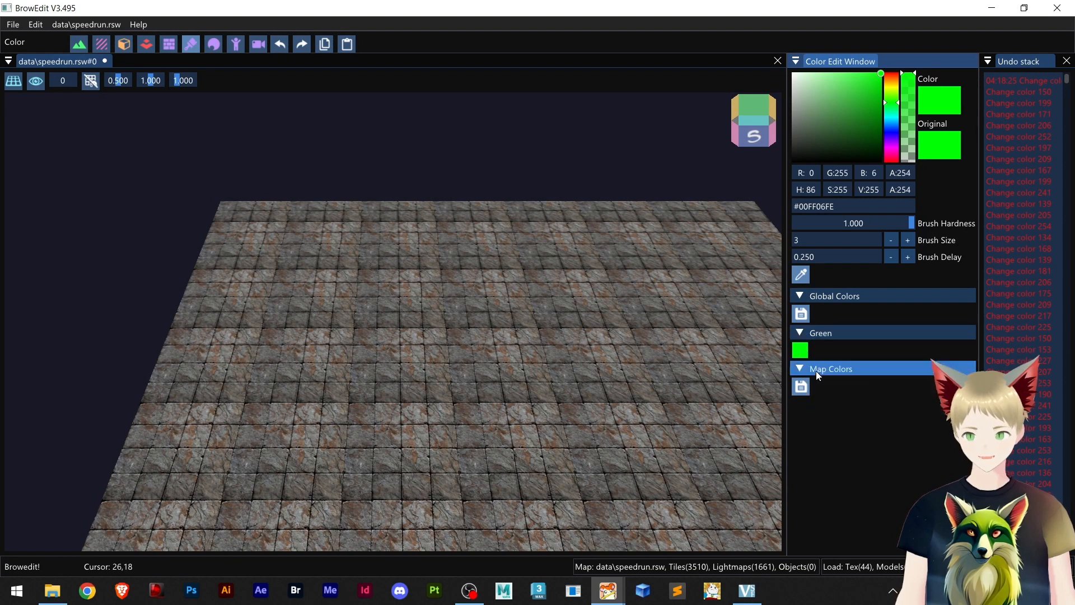
Change the brush color to dusty pink (#B38880FE), and recall the saved green from the global palette
left_click_drag(837, 90, 817, 100)
left_click_drag(896, 92, 895, 75)
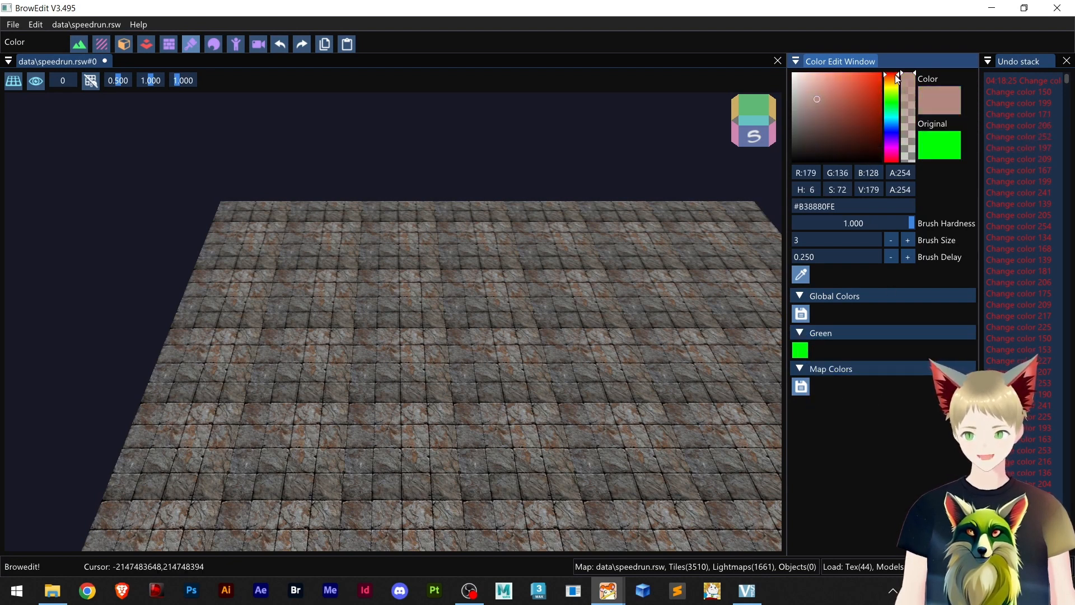
left_click(801, 350)
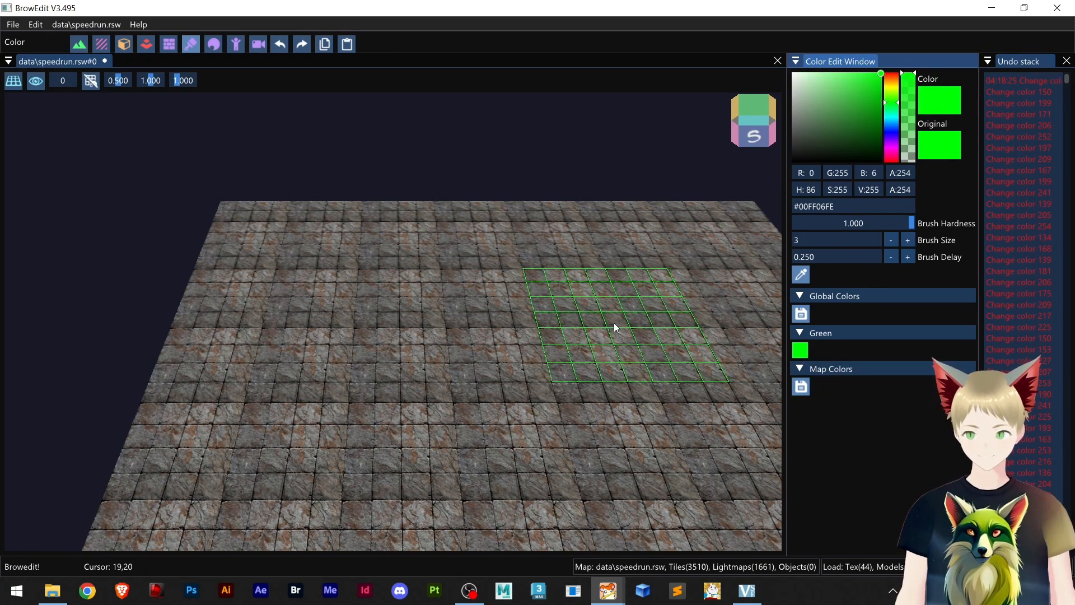
right_click_drag(614, 322, 611, 336)
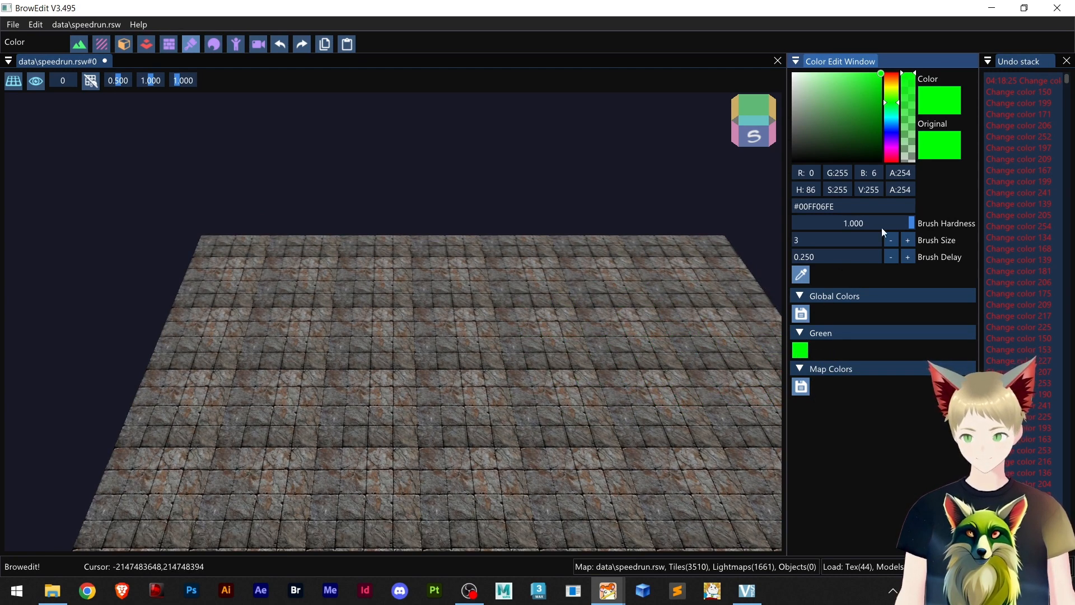
Save cyan (#00FFF5FE) as global color "Blue 1" in the category "Blue", and switch the brush back to the saved "Green 1"
left_click(892, 117)
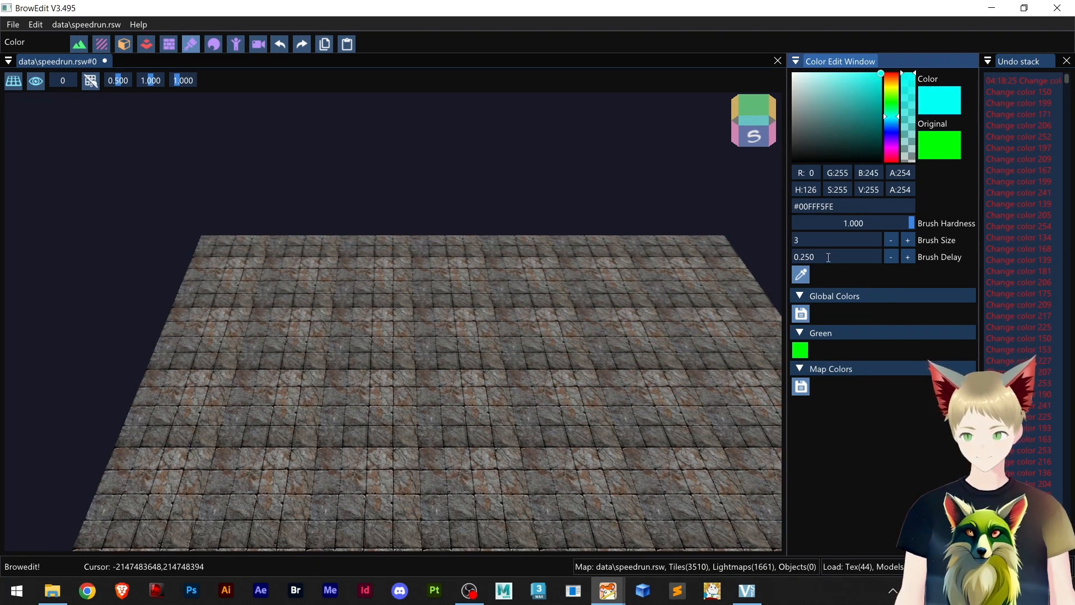
left_click(801, 316)
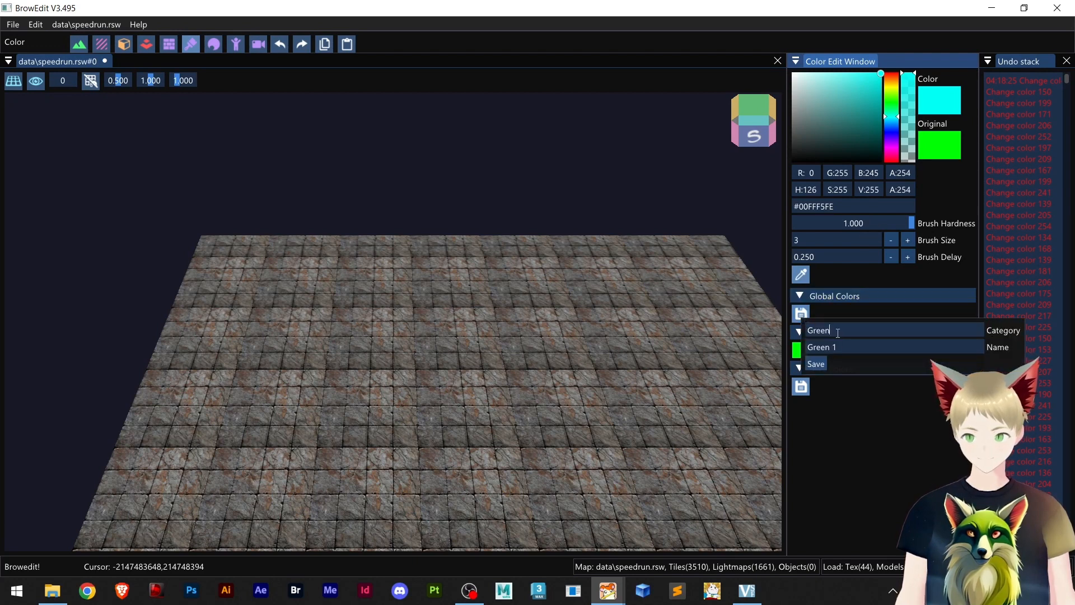
key("ctrl+a")
type("Blue")
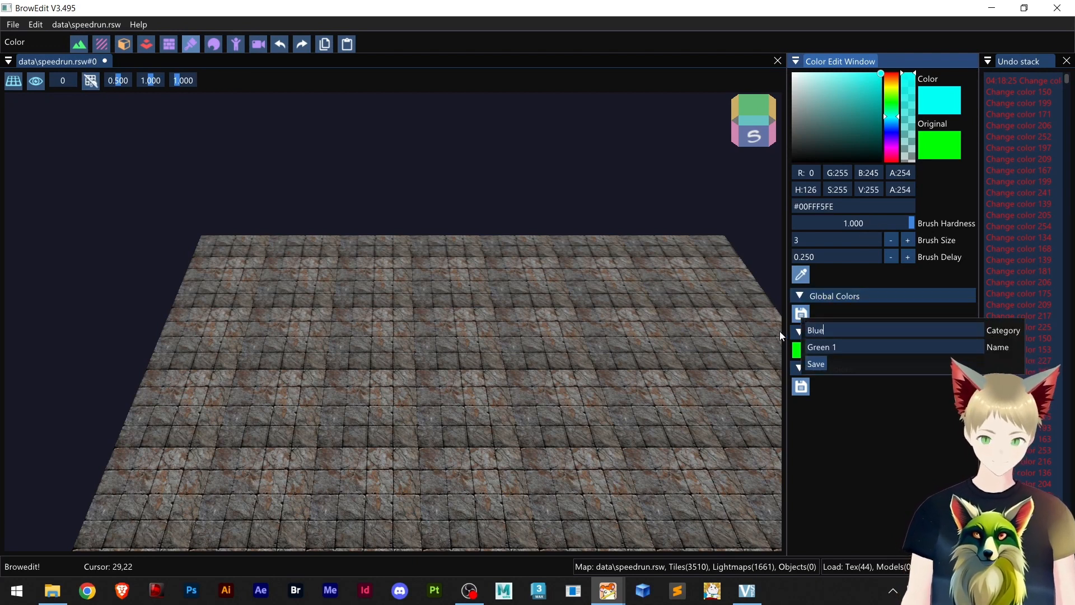
key("Tab")
type("Blue 1")
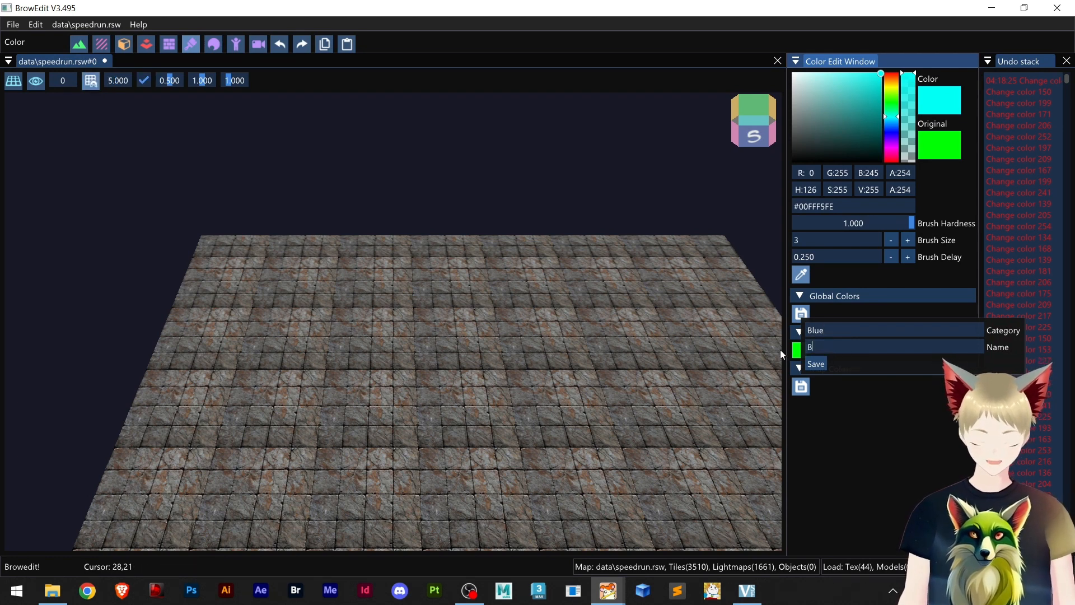
left_click(819, 359)
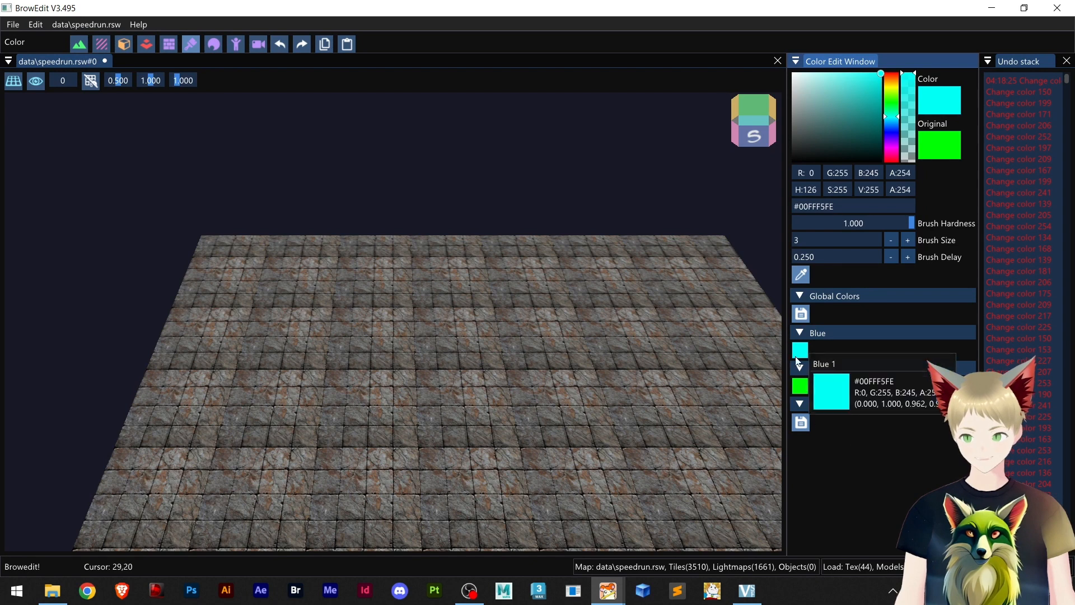
left_click(801, 383)
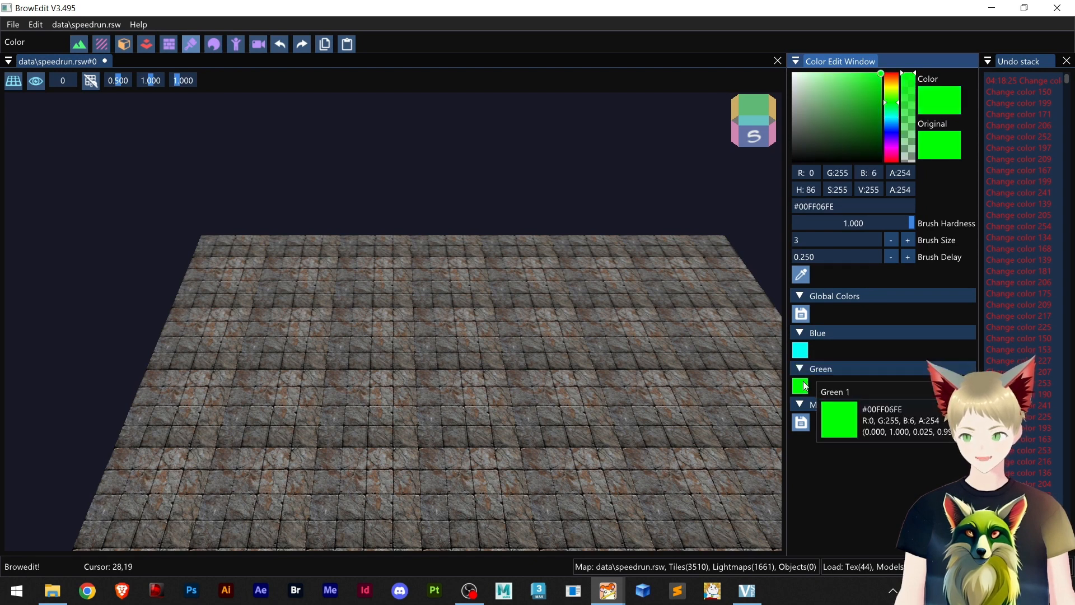
Recall the global color "Blue 1" and test it with a patch near the floor's far left corner, undoing the patch
left_click(801, 349)
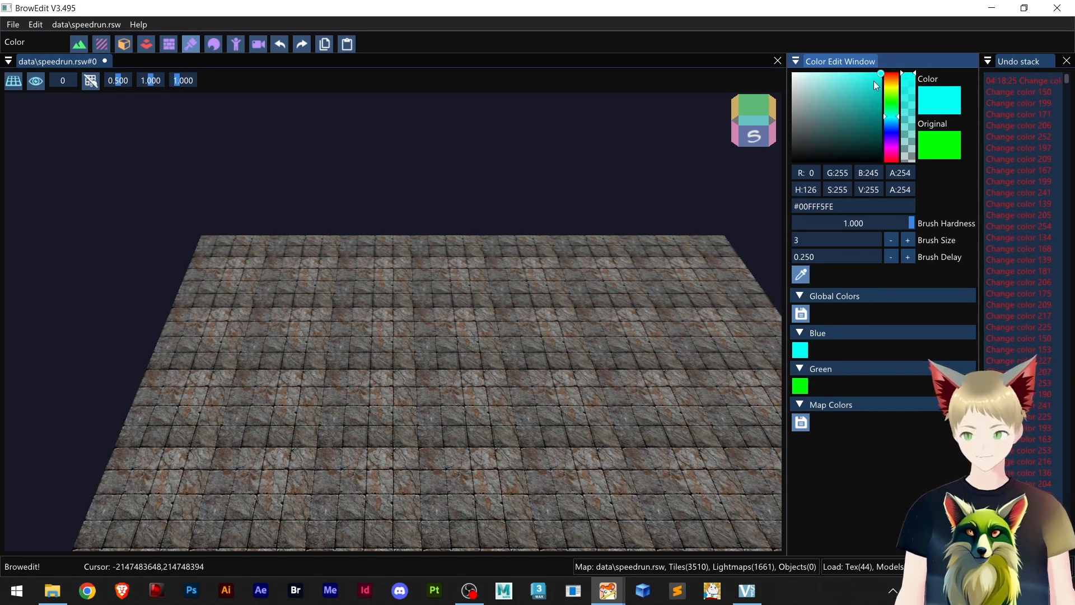
right_click_drag(394, 331, 420, 343)
mouse_move(331, 307)
left_mouse_down()
mouse_move(313, 317)
mouse_move(322, 325)
left_mouse_up()
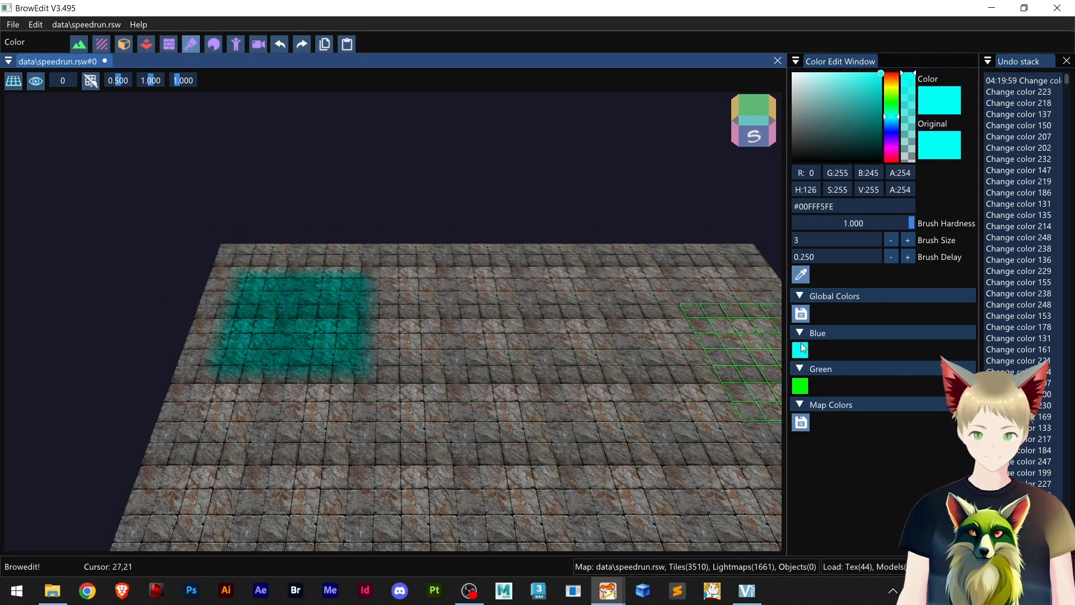
key("ctrl+z")
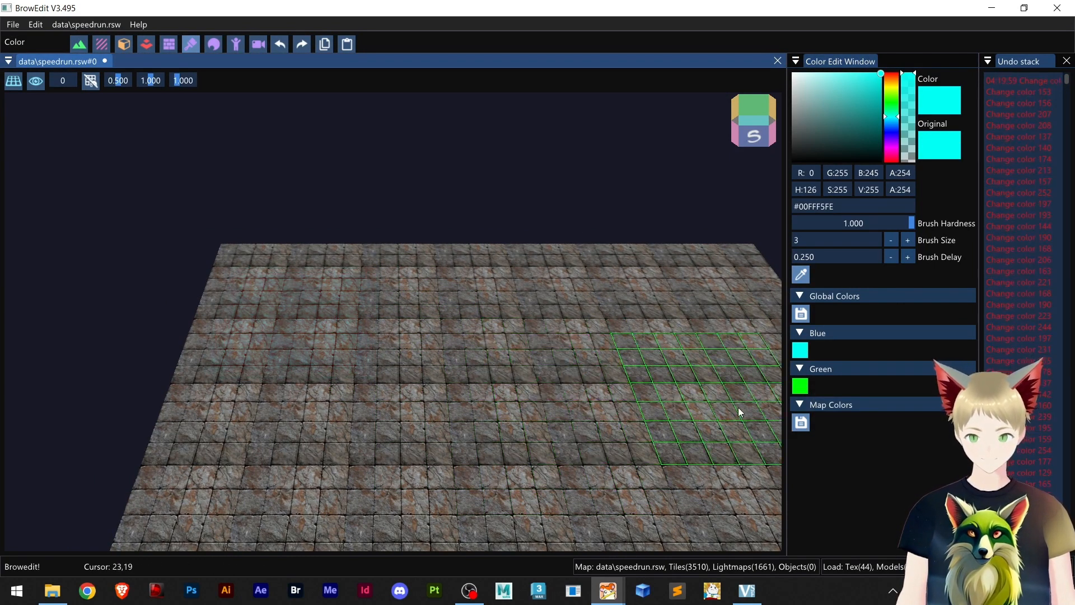
Save cyan as map color "Blue 1" in the category "Blue", and recall it after switching the brush to the global green
left_click(806, 424)
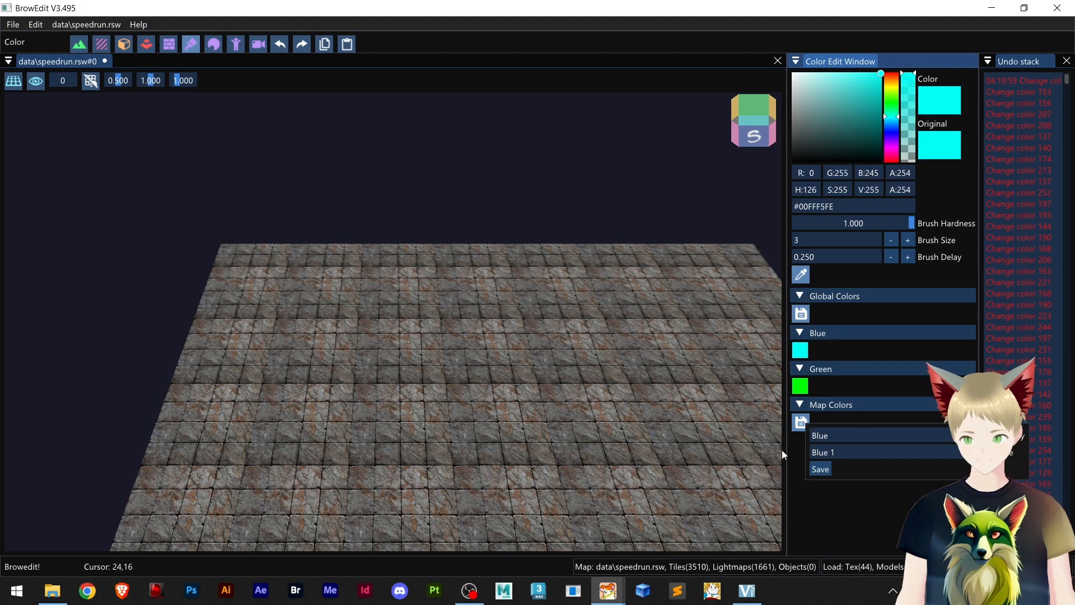
left_click(821, 469)
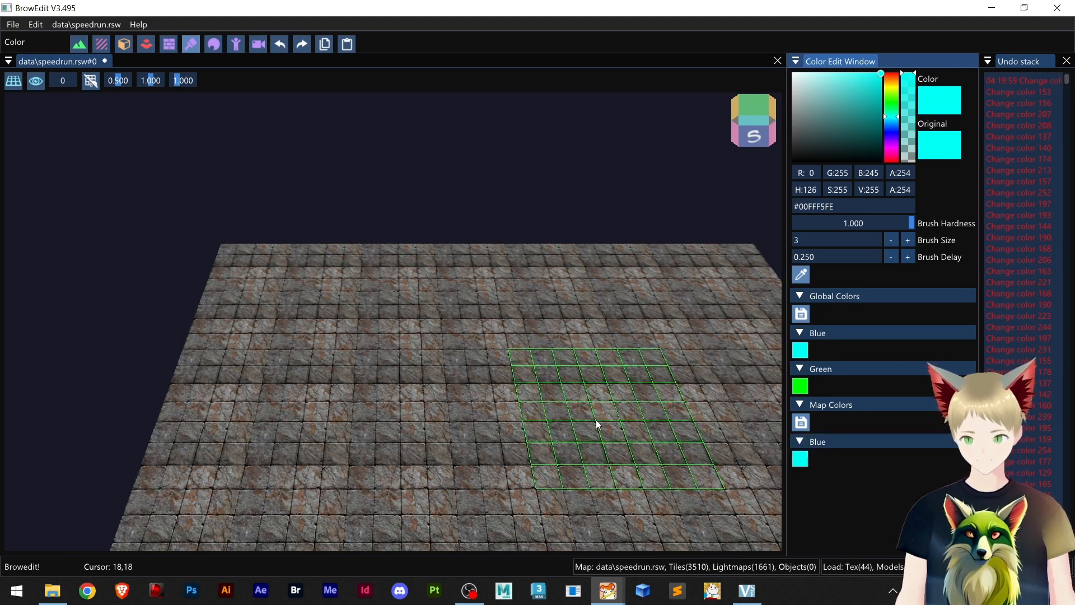
mouse_move(598, 425)
right_mouse_down()
mouse_move(613, 407)
mouse_move(608, 416)
right_mouse_up()
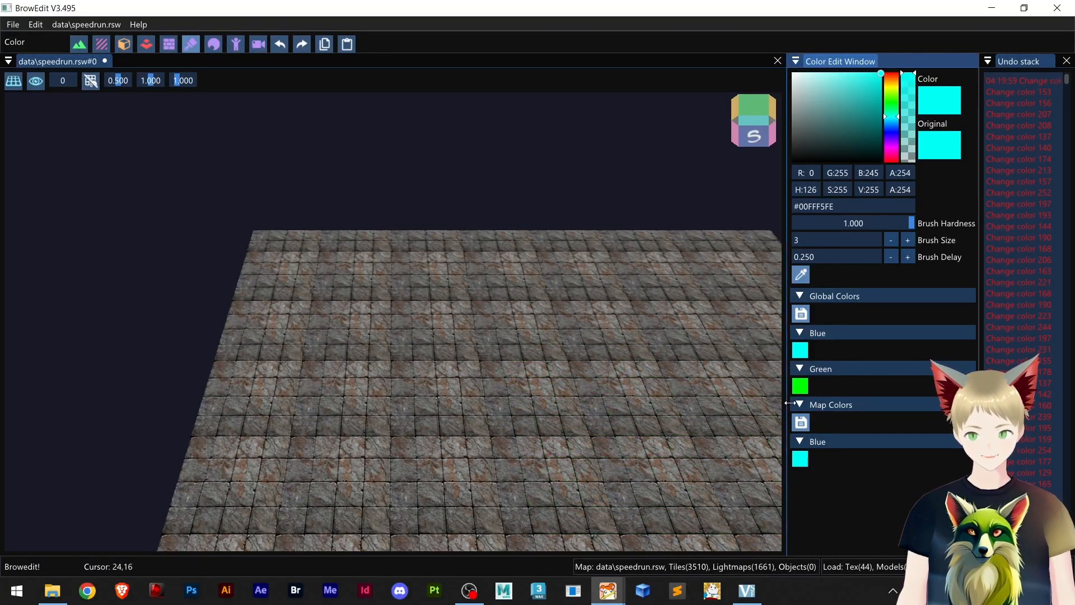
left_click(800, 386)
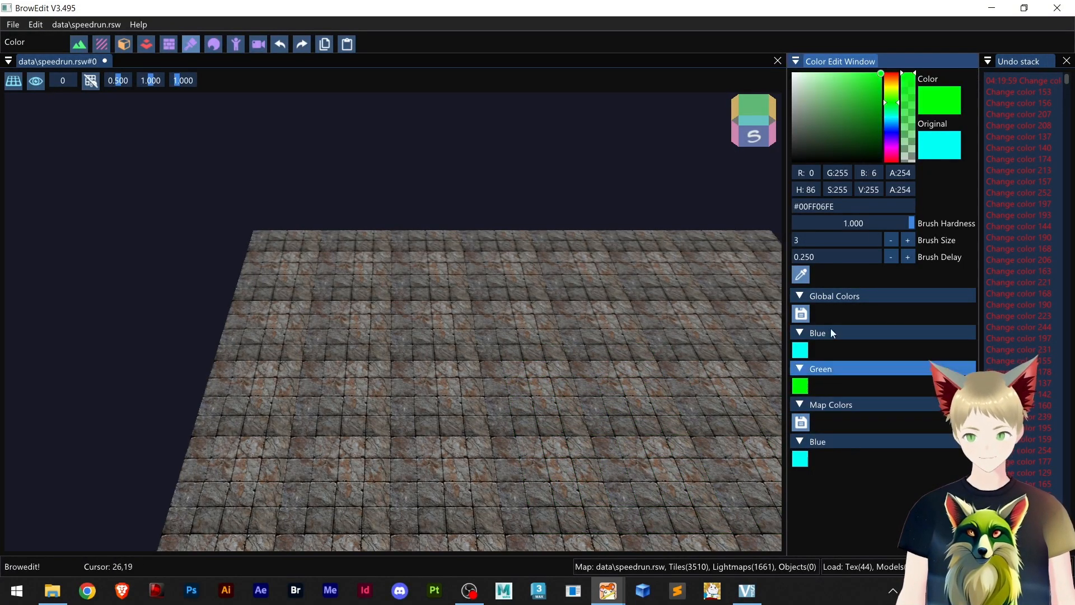
left_click(802, 463)
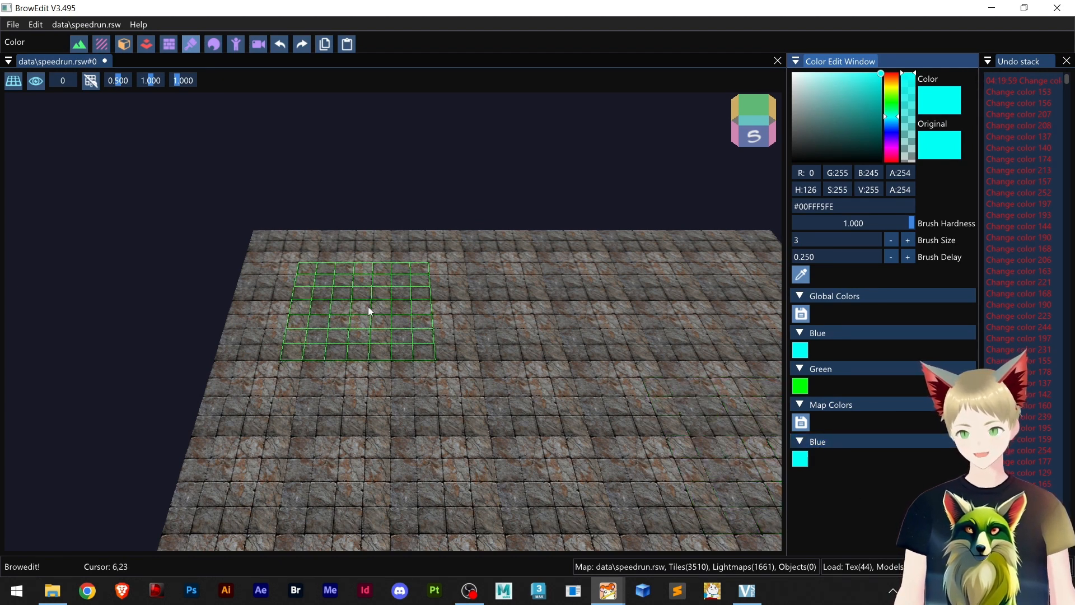
Save the data\speedrun.rsw map and open the recent map data\chickenfarm.rsw alongside it
left_click(12, 25)
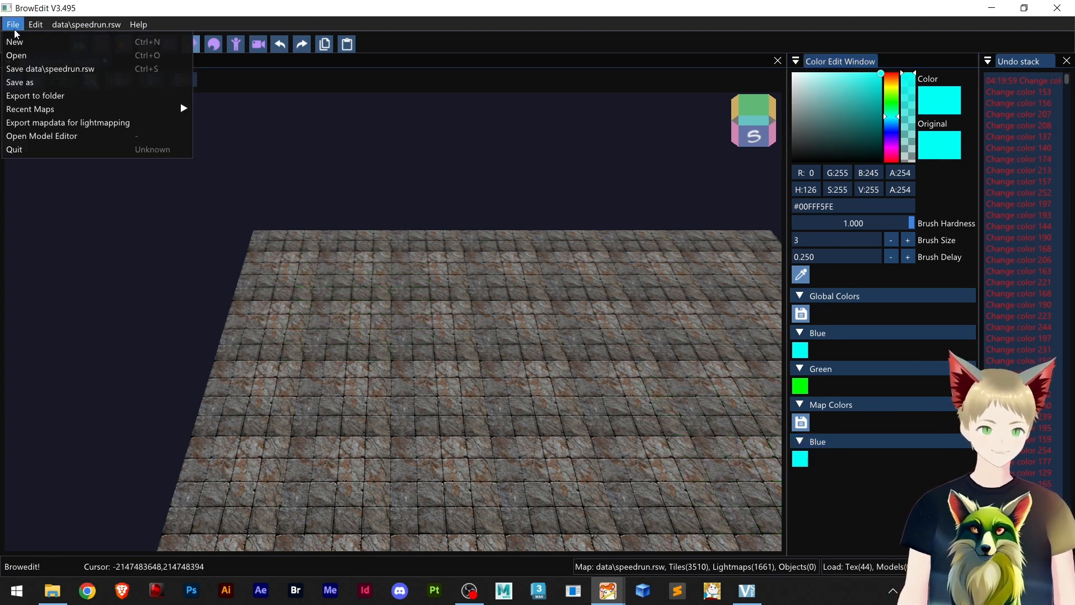
left_click(44, 72)
left_click(12, 24)
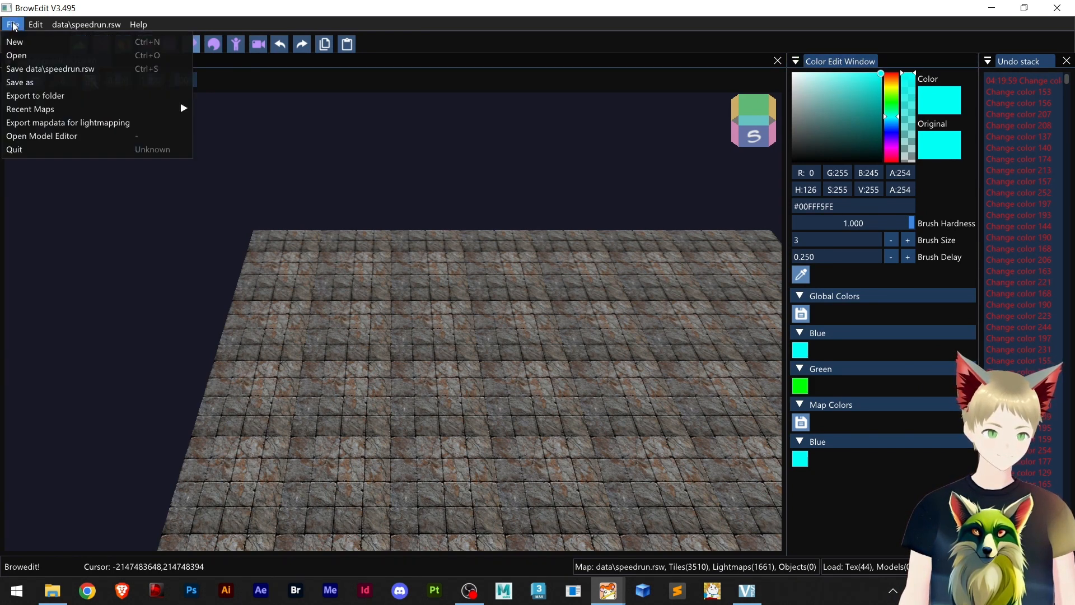
left_click(42, 59)
scroll(355, 236, "down", 3)
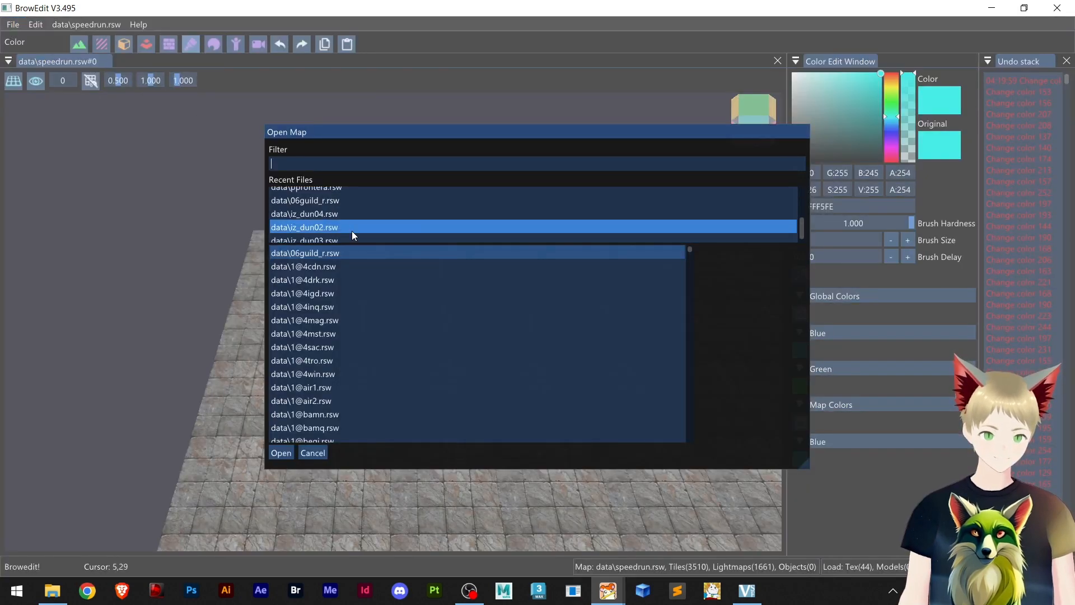
scroll(351, 230, "down", 1)
scroll(351, 224, "up", 5)
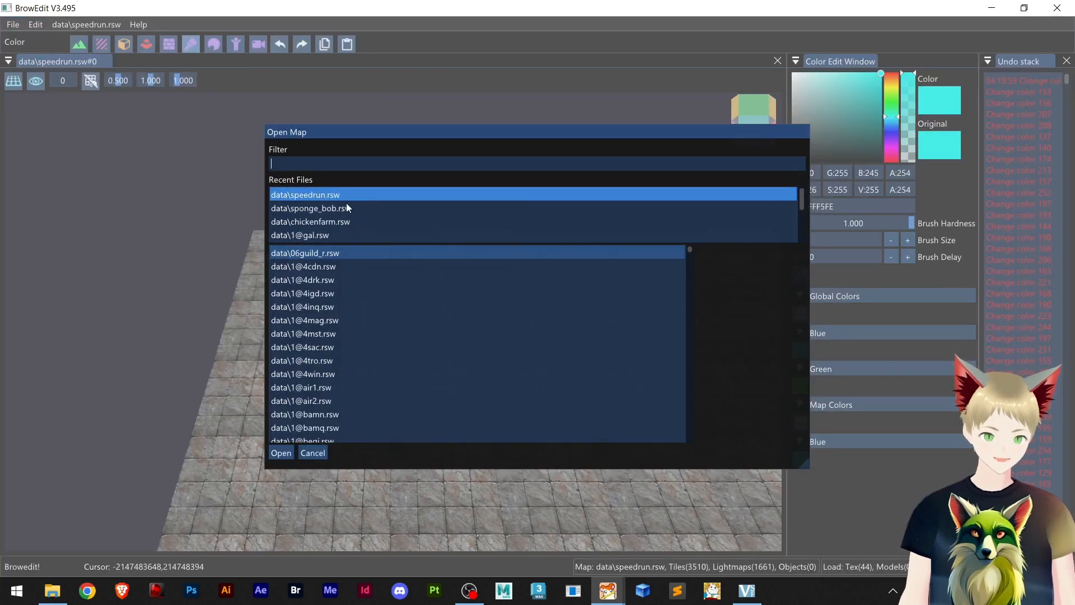
left_click(325, 220)
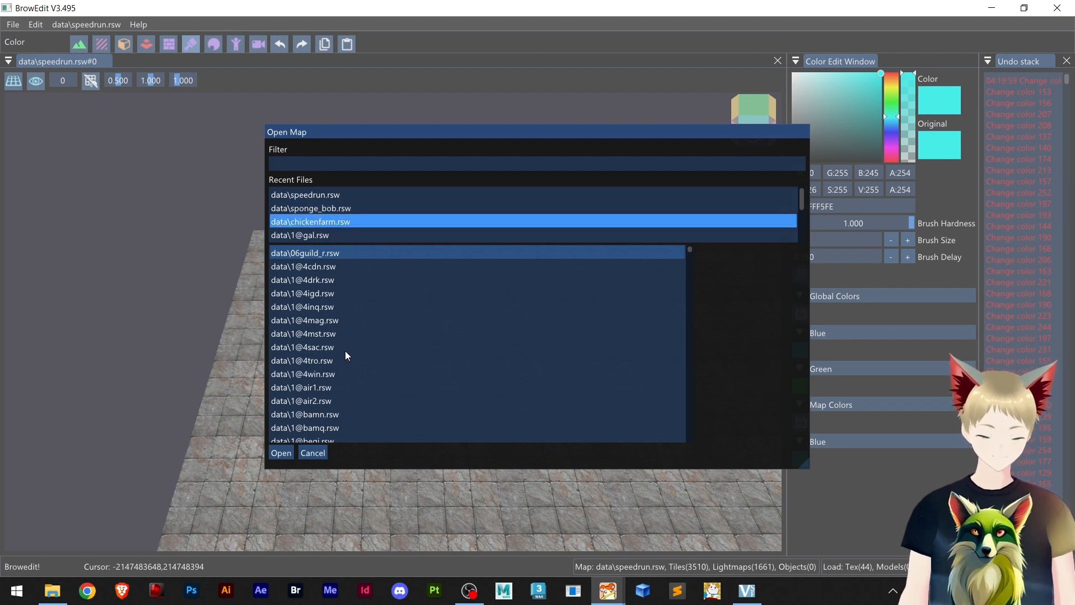
left_click(282, 452)
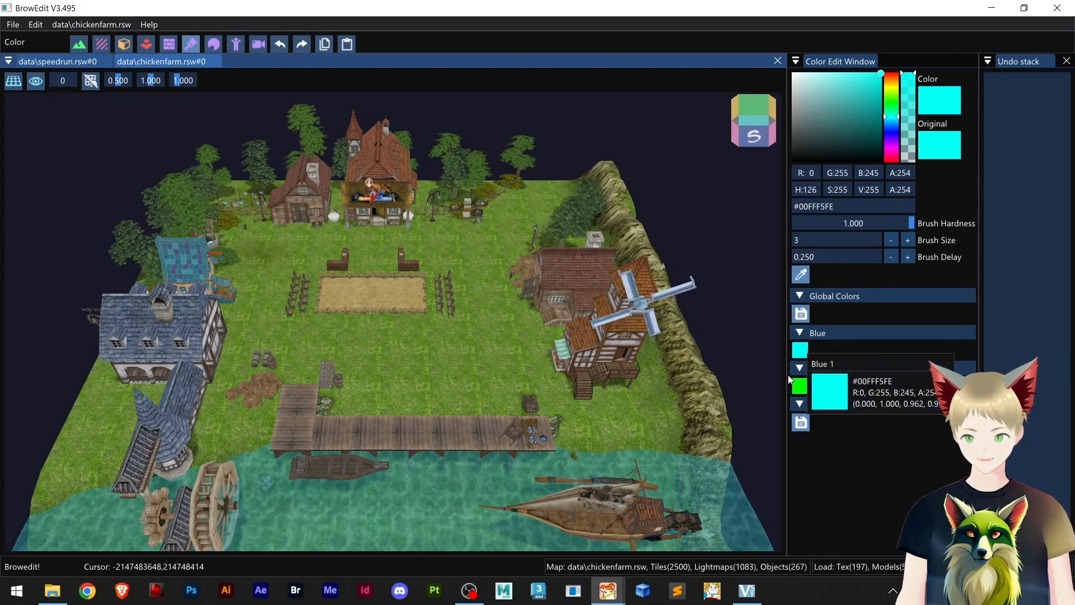
Compare the global and map color palettes of the speedrun and chickenfarm maps, returning to speedrun
left_click(70, 63)
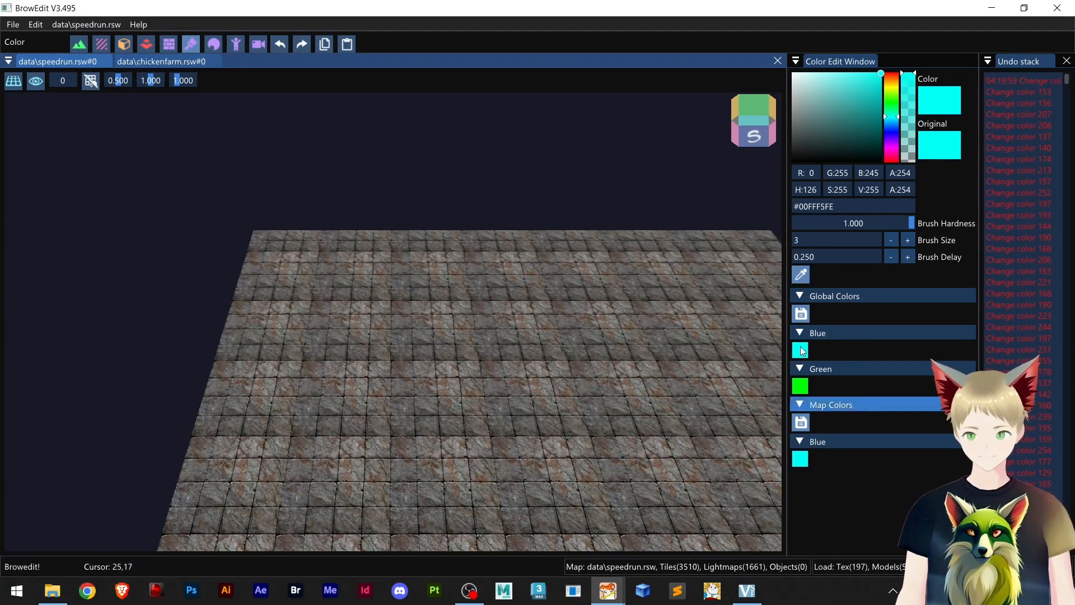
left_click(163, 60)
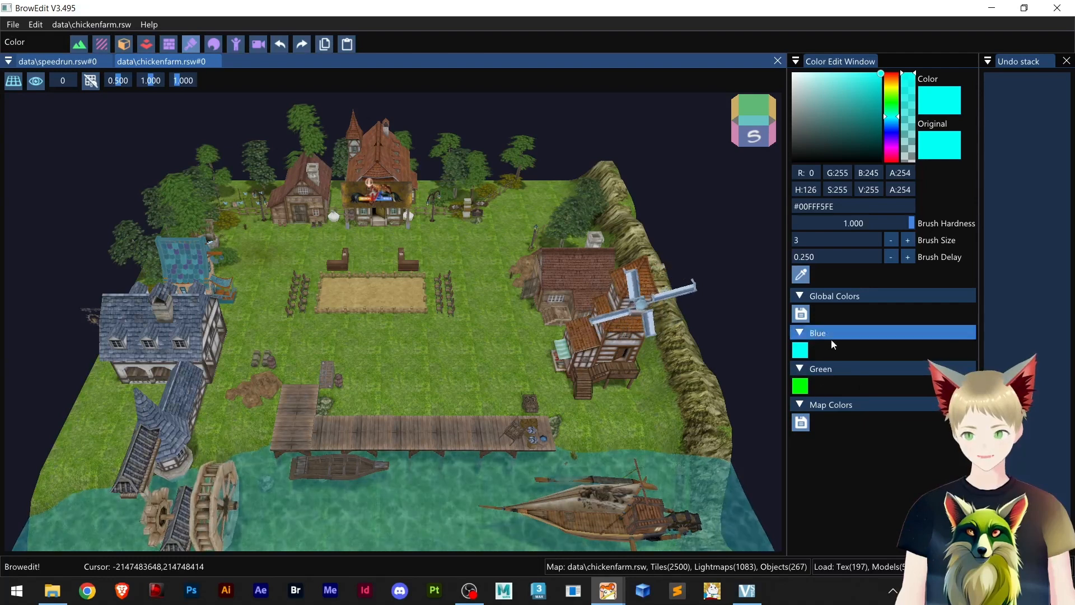
left_click(77, 62)
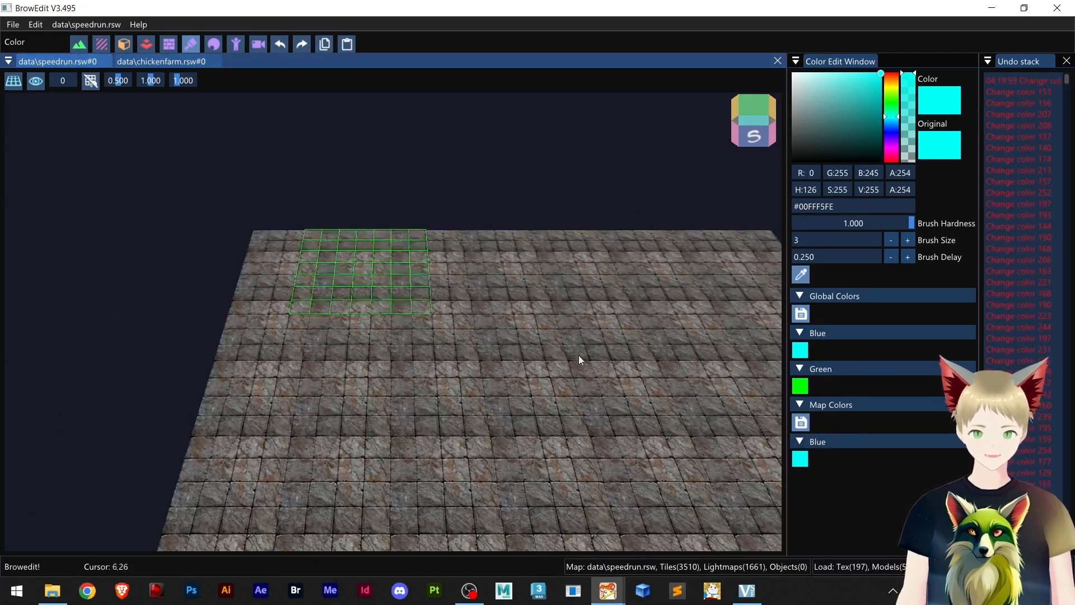
Examine the delete option of the cyan map color and of the global color "Blue 1" without deleting either
right_click(800, 459)
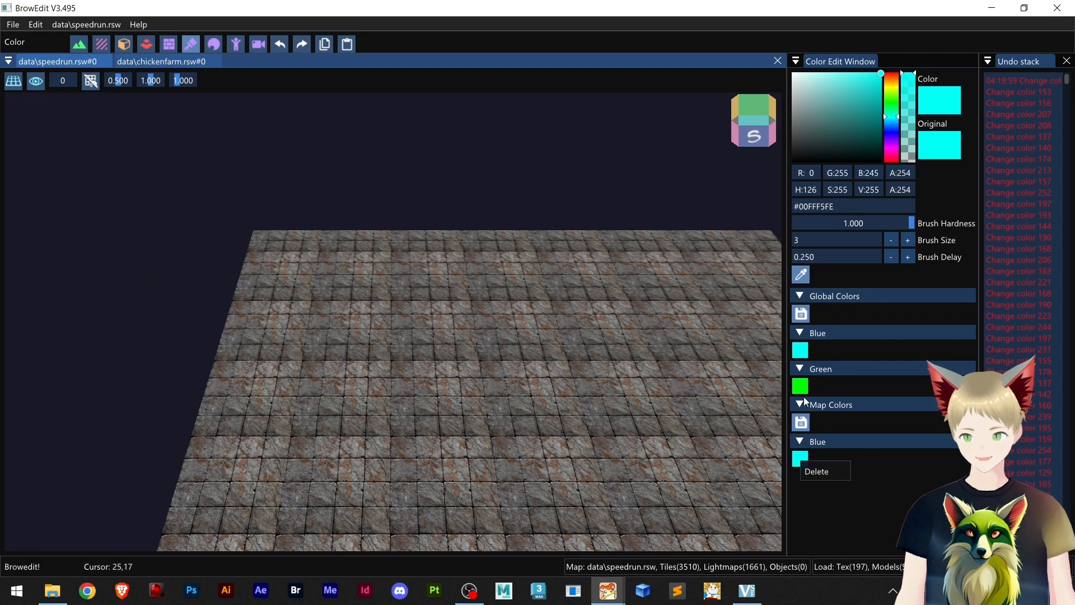
right_click(800, 356)
right_click(798, 358)
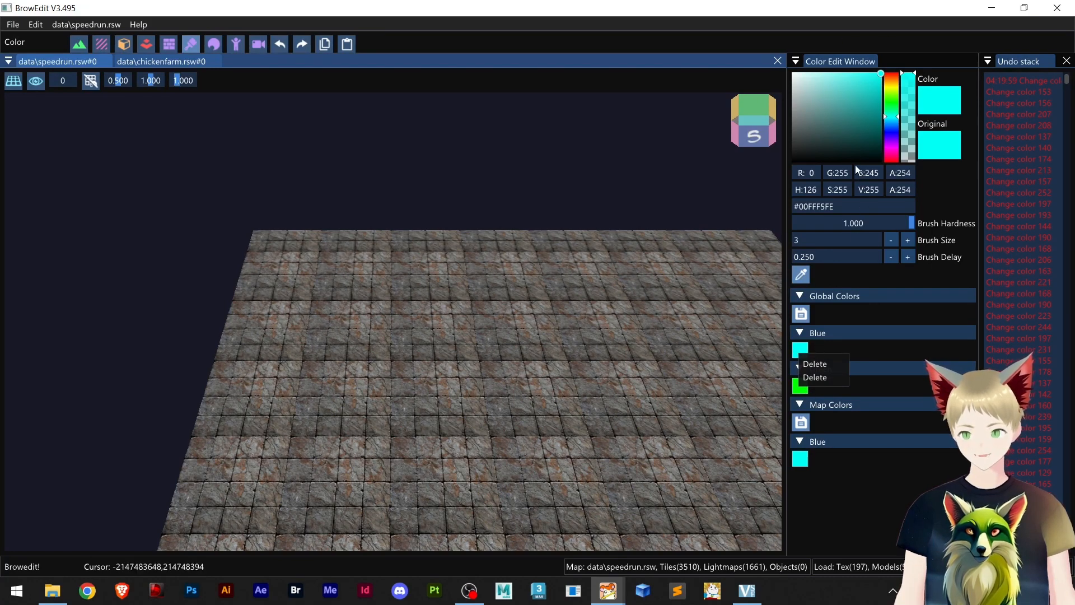
left_click(859, 91)
Change the brush color to medium blue (#235DD6FE) and save it as global color "Blue 2" in the category "Blue"
left_click(866, 99)
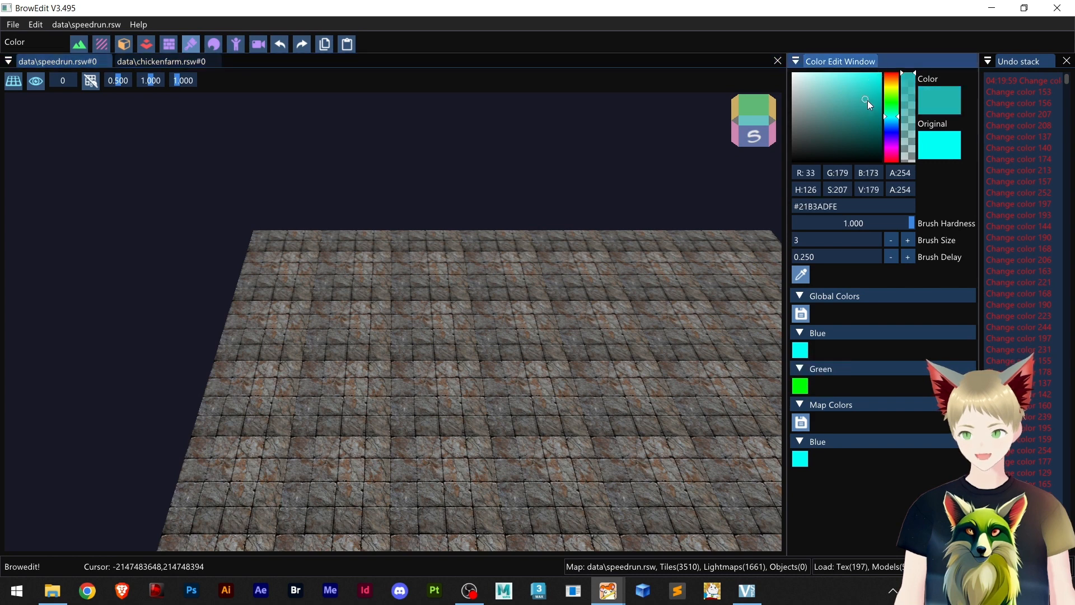
left_click(892, 128)
left_click_drag(856, 96, 868, 88)
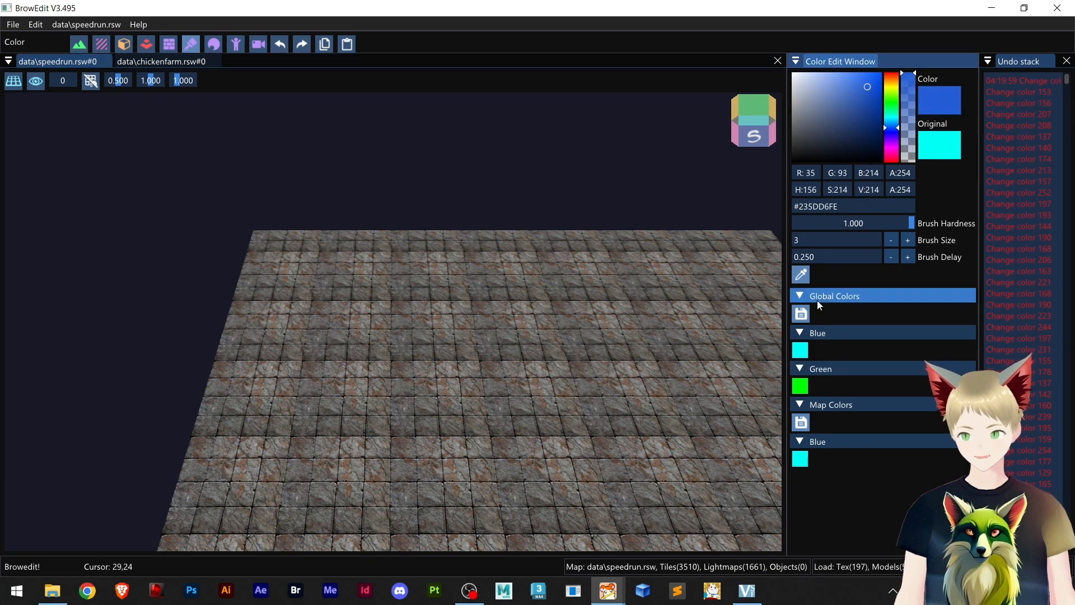
left_click(801, 315)
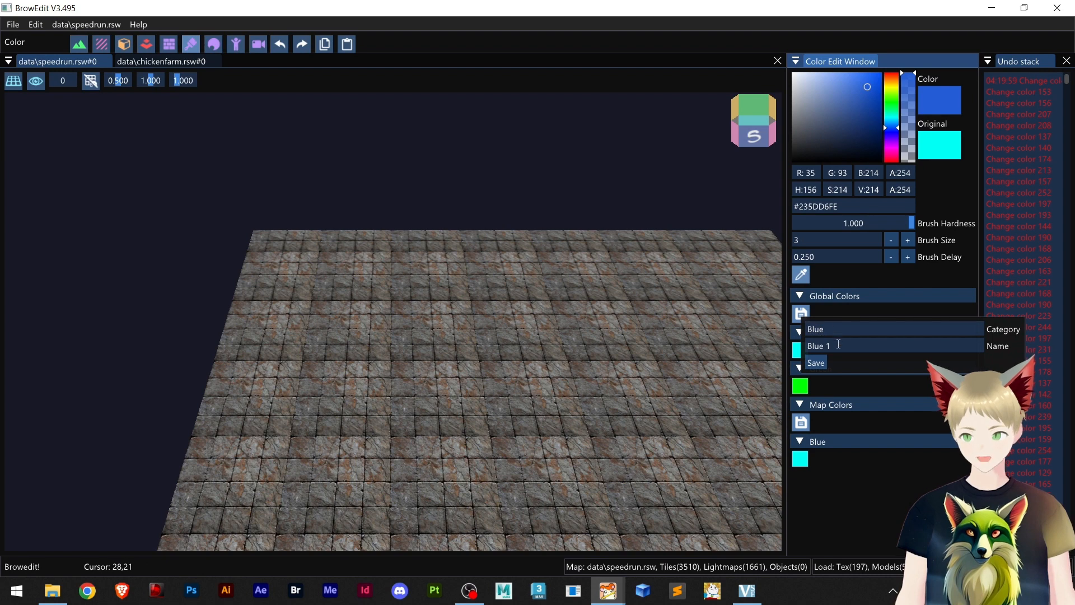
key("BackSpace")
type("2")
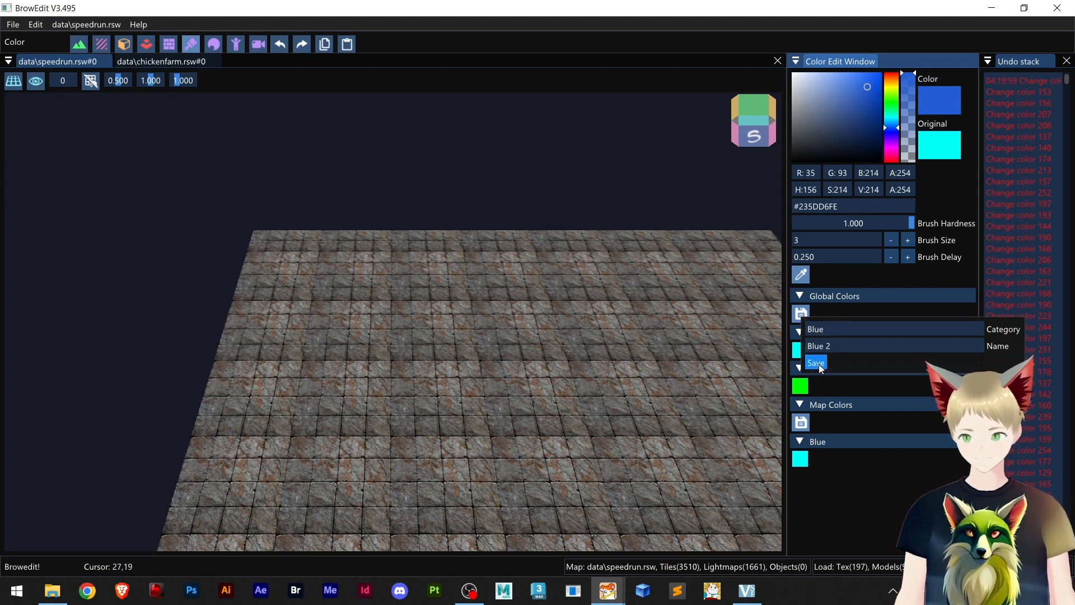
left_click(859, 485)
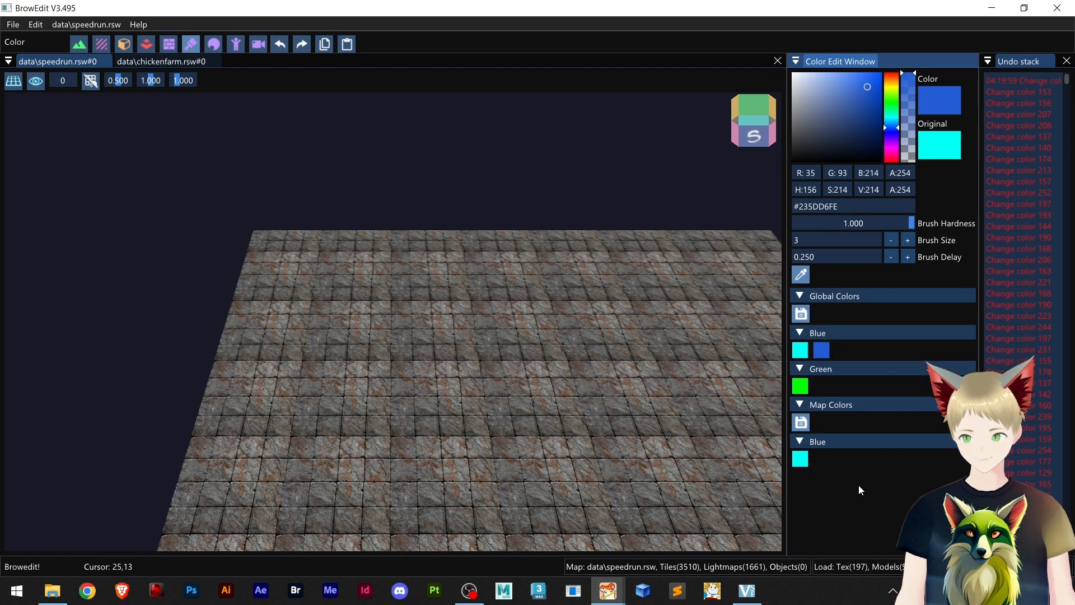
Delete the global color "Blue 2" and save the same blue again as "Blue 2" in the category "Blue"
left_click(822, 351)
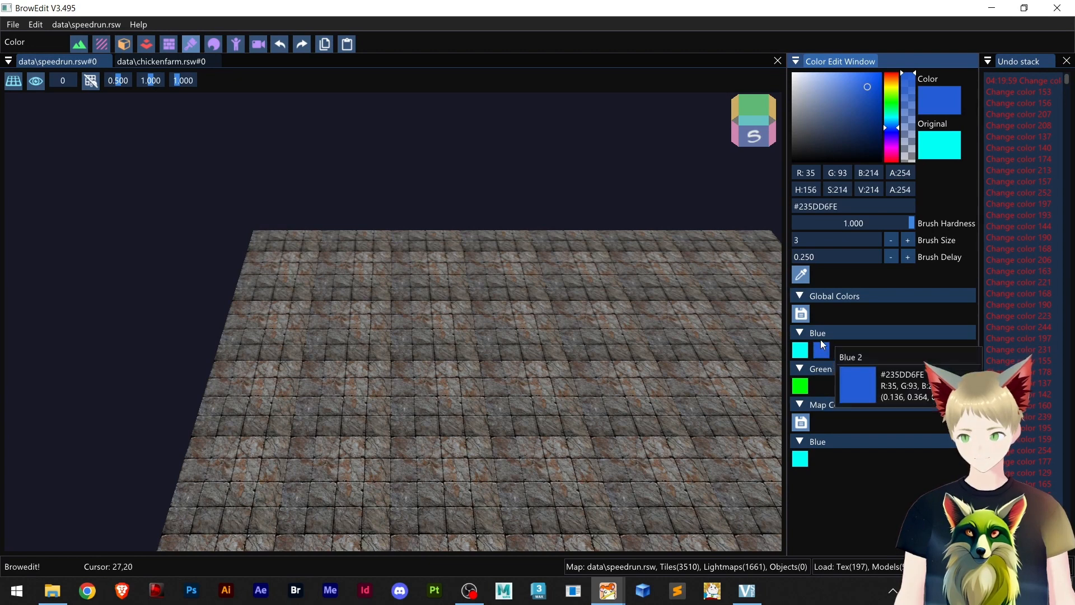
right_click(801, 354)
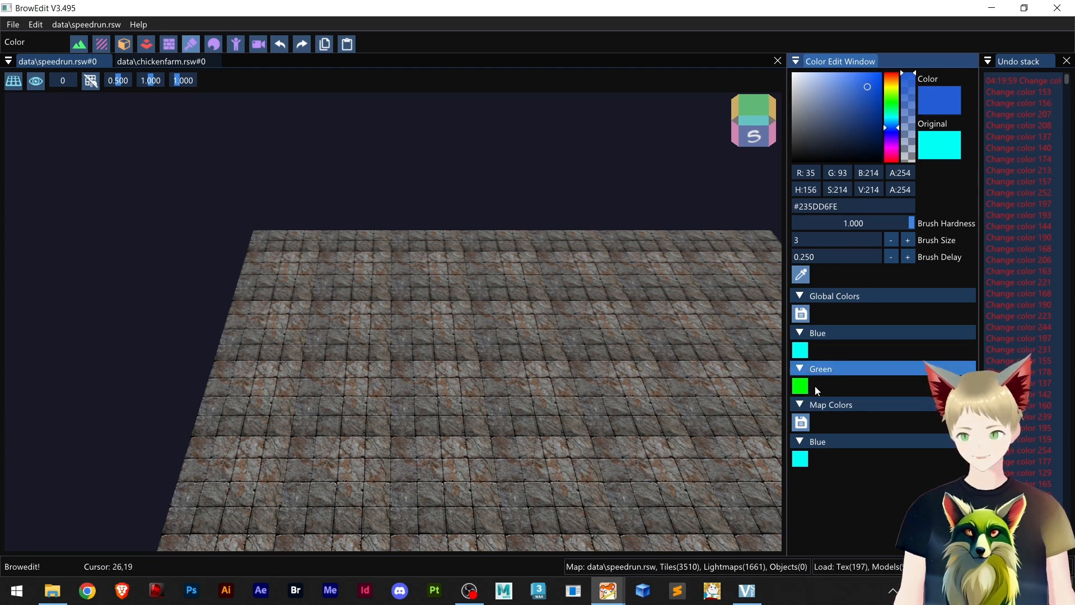
left_click(802, 314)
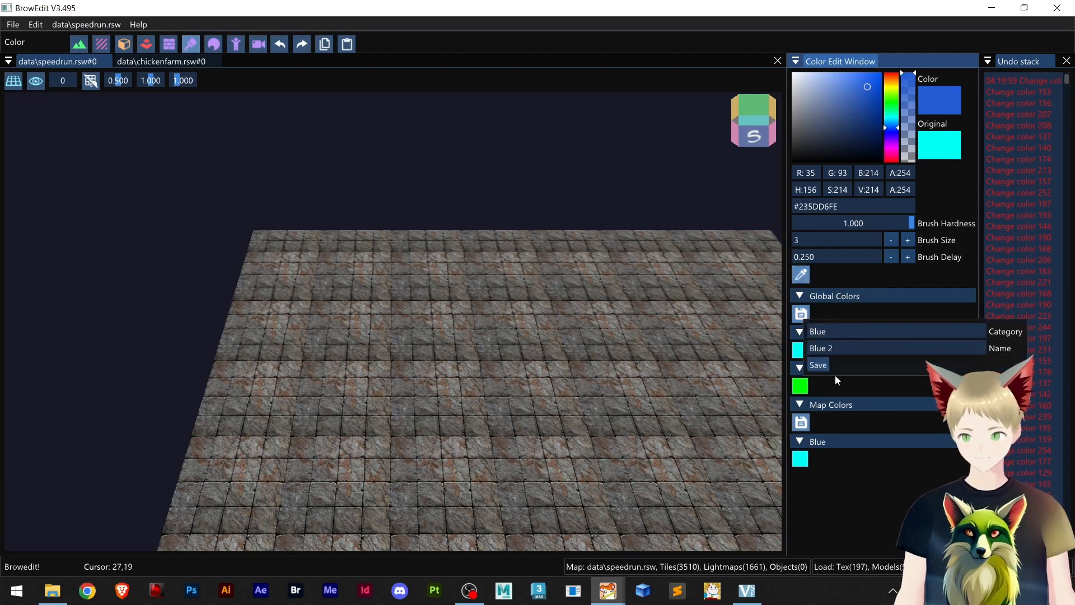
left_click(818, 364)
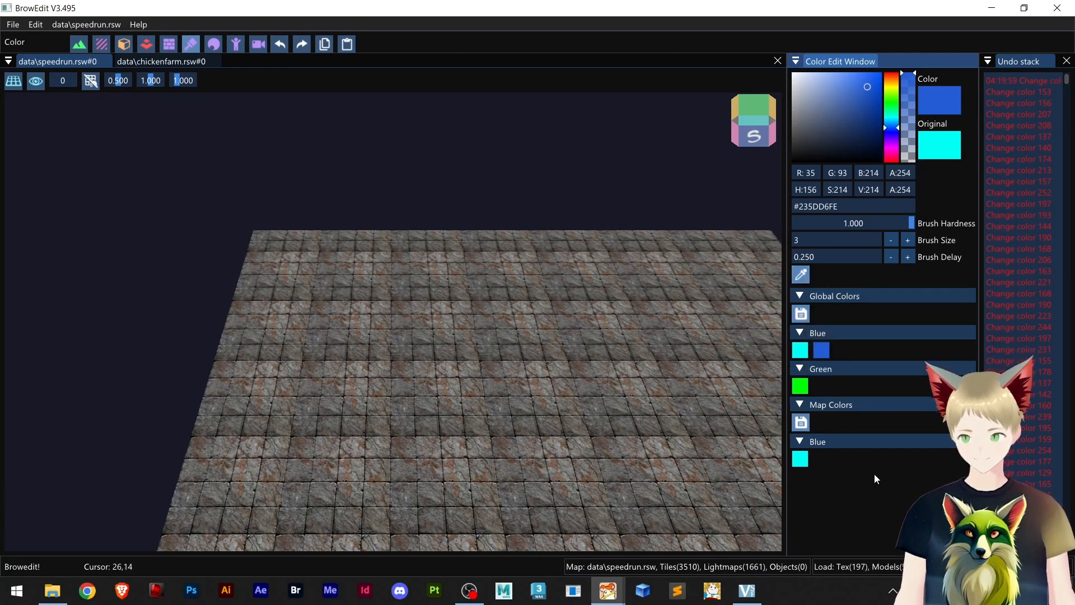
Check the global color "Blue 2" in the chickenfarm map's palette, and close the chickenfarm map
left_click(135, 60)
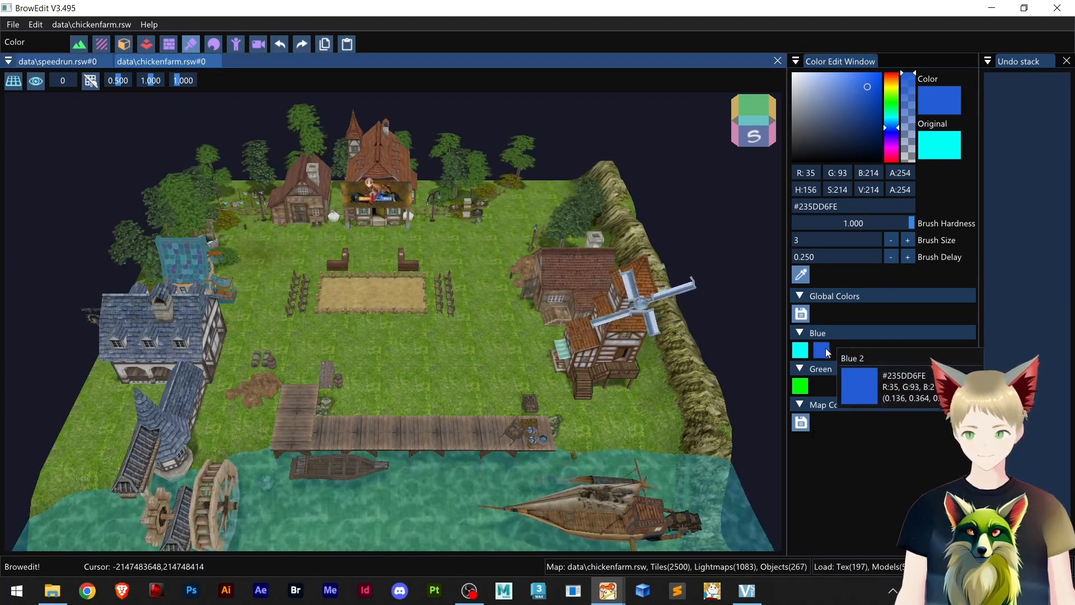
right_click_drag(280, 261, 452, 363)
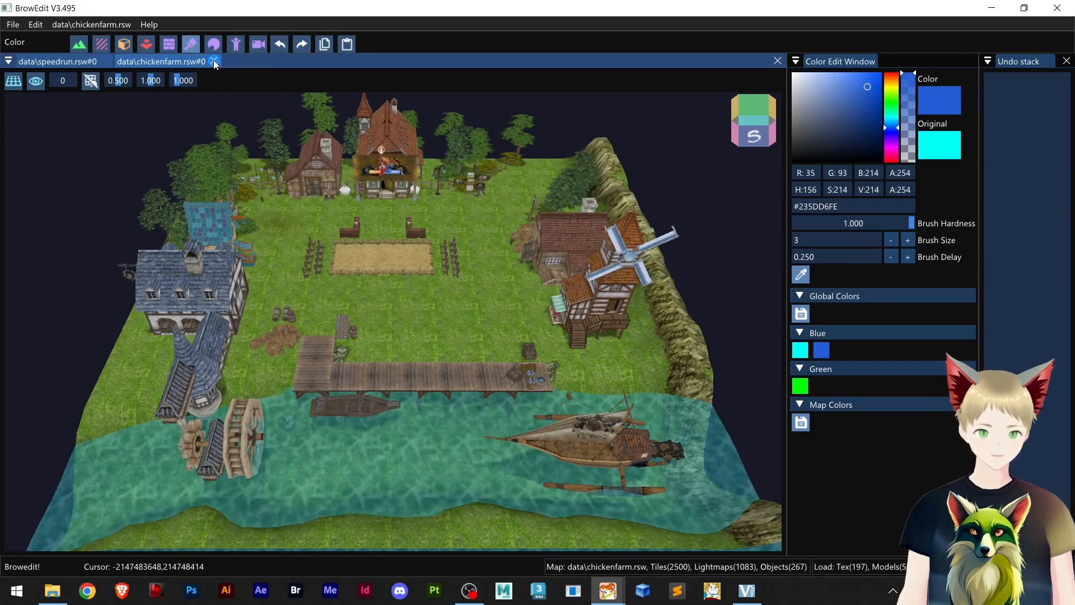
left_click(214, 61)
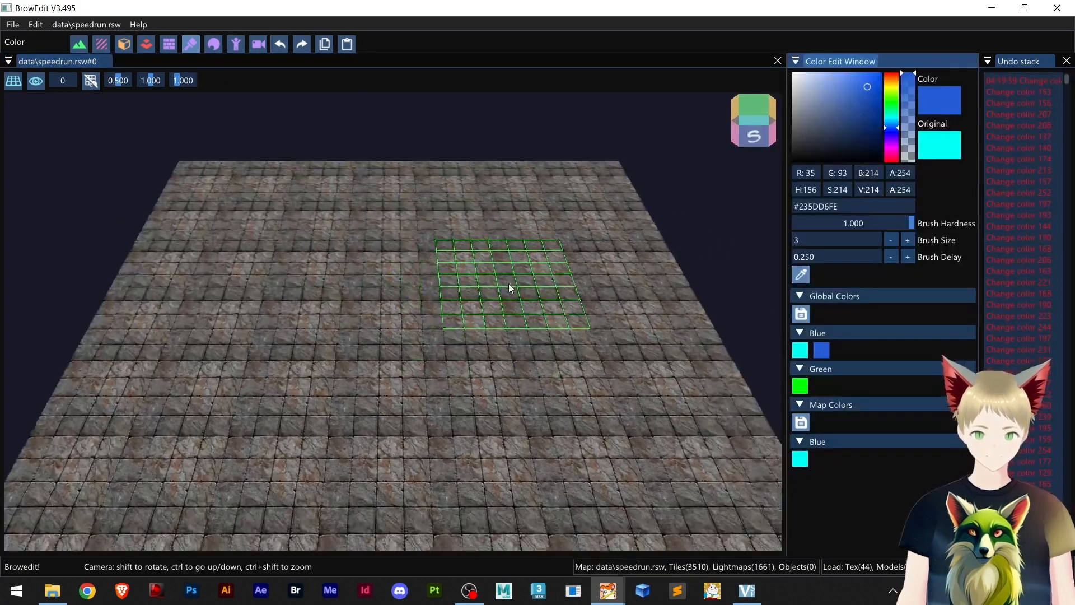
Set the brush hardness to 0.000 and the brush size to 2
mouse_move(509, 288)
right_mouse_down()
mouse_move(506, 311)
mouse_move(530, 296)
mouse_move(530, 328)
right_mouse_up()
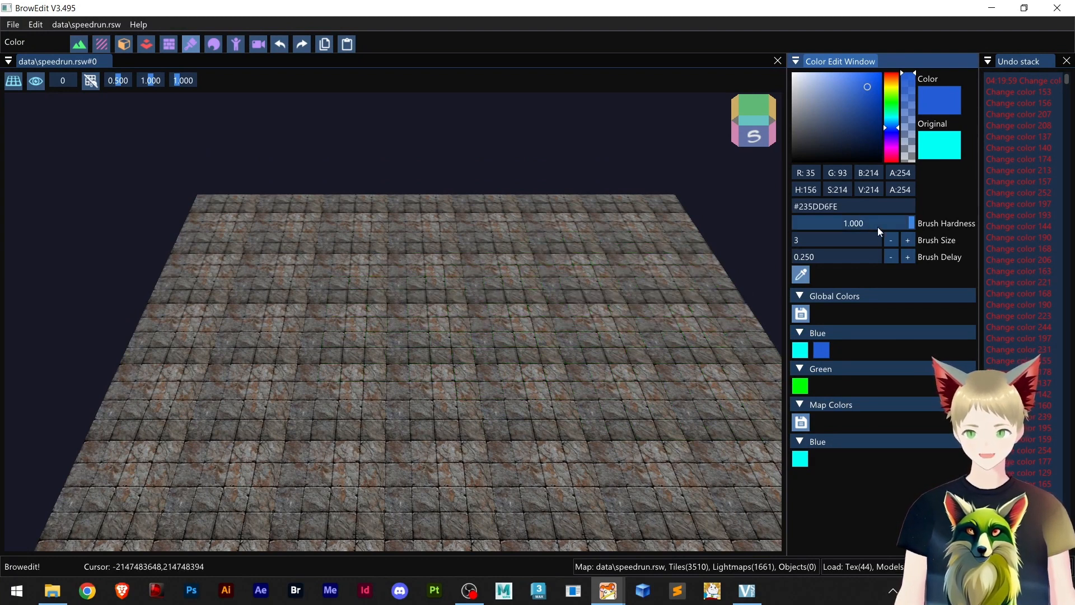
left_click_drag(886, 224, 853, 226)
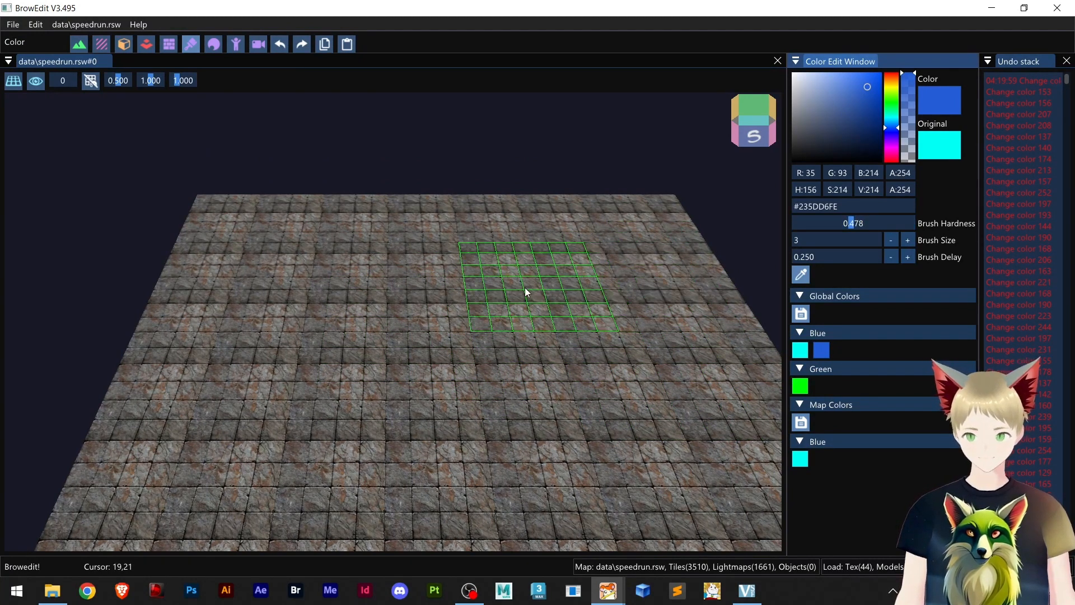
left_click_drag(763, 232, 700, 257)
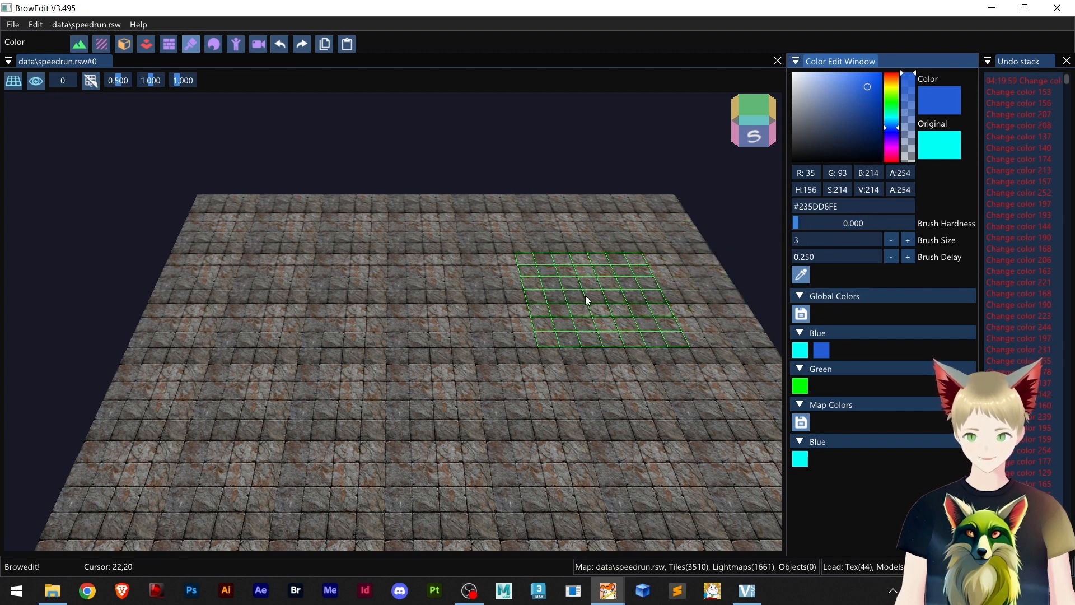
left_click(892, 241)
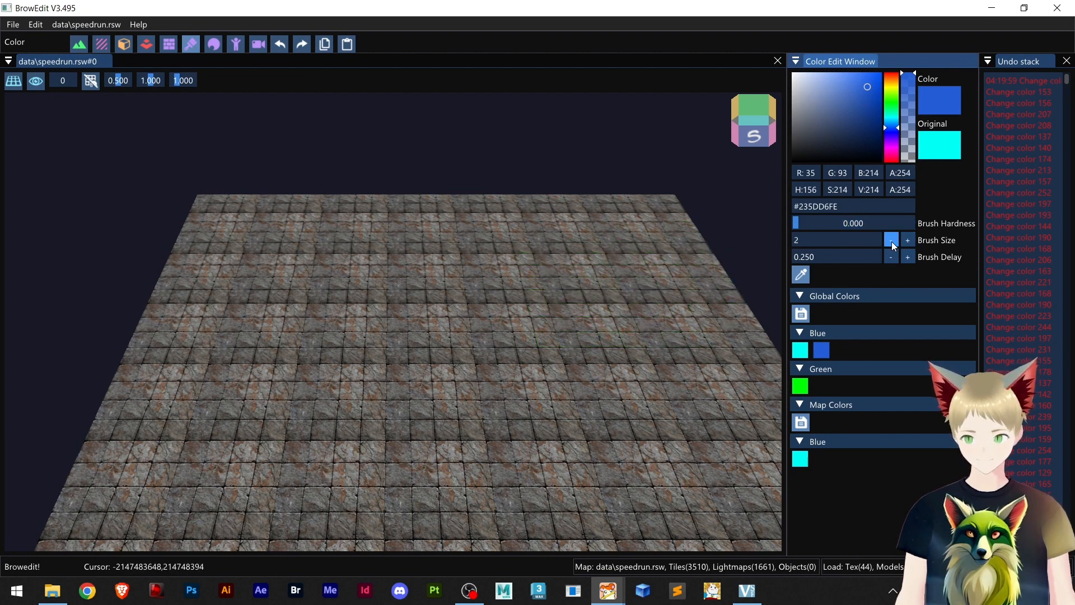
Set the brush size to 1, paint a small blue (#235DD6FE) spot on the tiles, and paint a red (#D62329FE) patch beside it
left_click(532, 295)
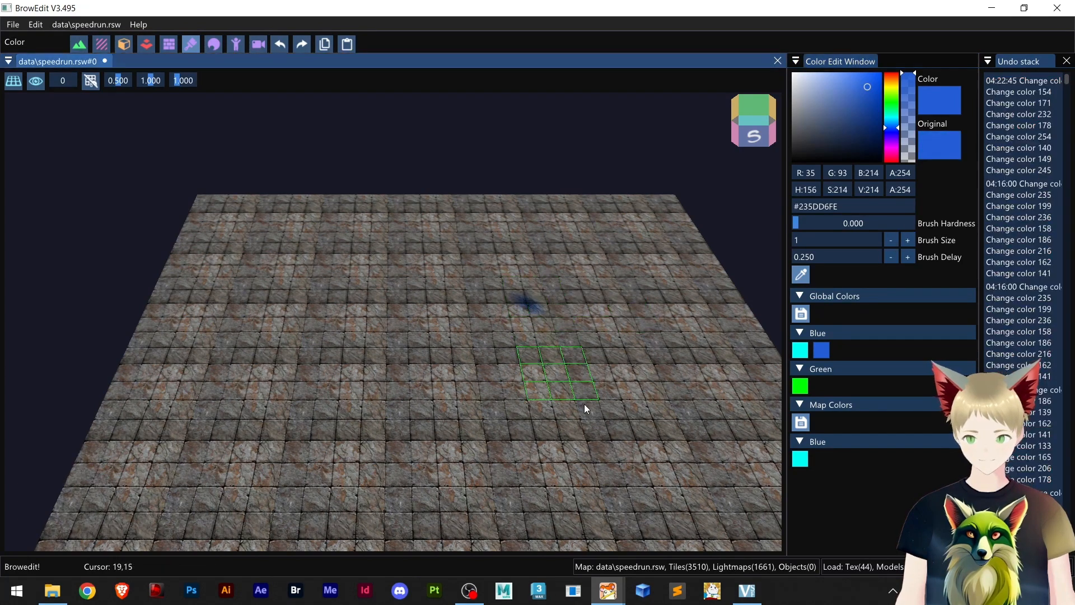
scroll(583, 386, "up", 4)
right_click_drag(643, 357, 613, 368)
scroll(614, 368, "up", 2)
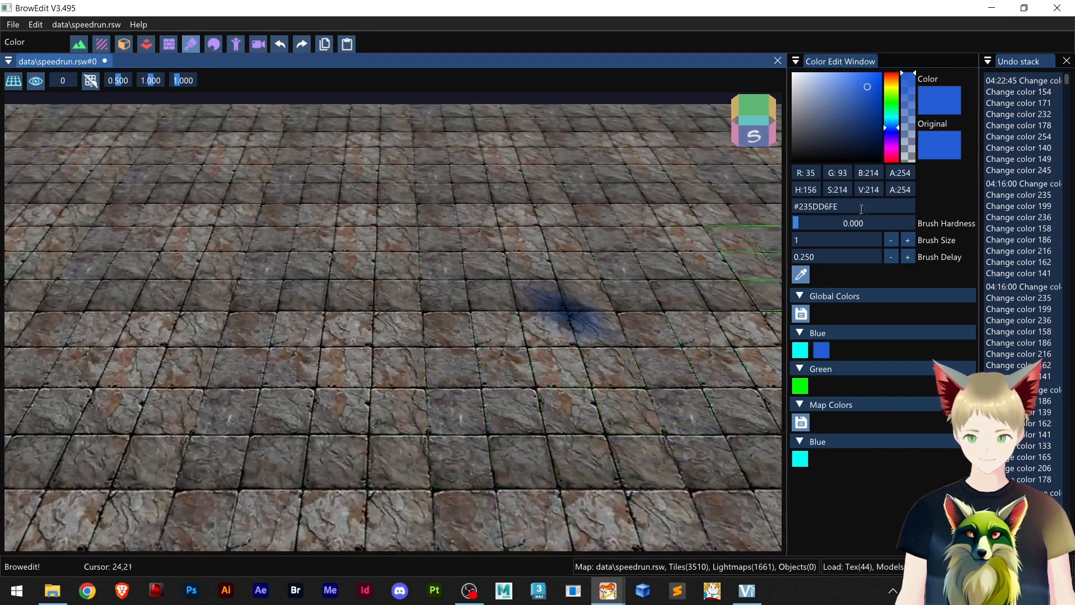
left_click_drag(883, 125, 894, 162)
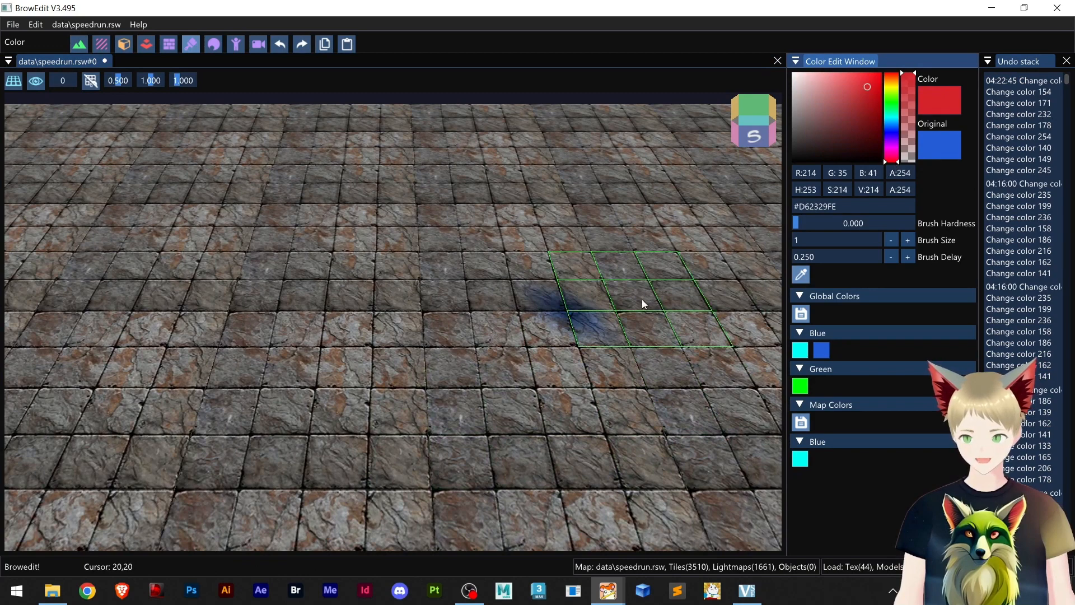
mouse_move(661, 303)
left_mouse_down()
mouse_move(681, 288)
mouse_move(670, 253)
mouse_move(619, 256)
mouse_move(679, 277)
mouse_move(733, 347)
left_mouse_up()
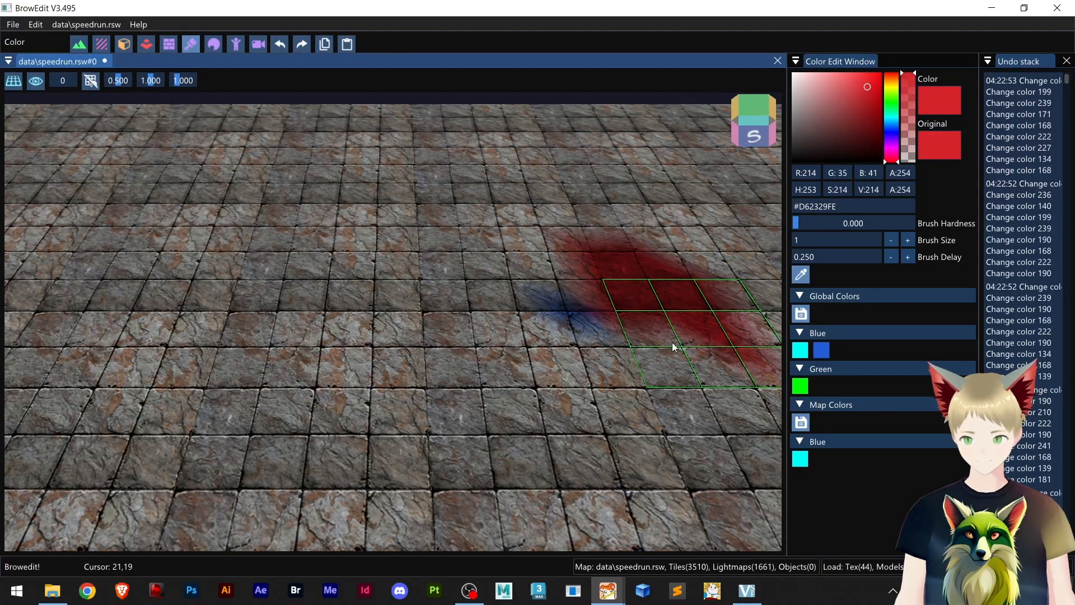
Paint over the red patch and the blue spot with white (#FFFFFFFE) to remove the tile coloring
right_click_drag(516, 379, 483, 384)
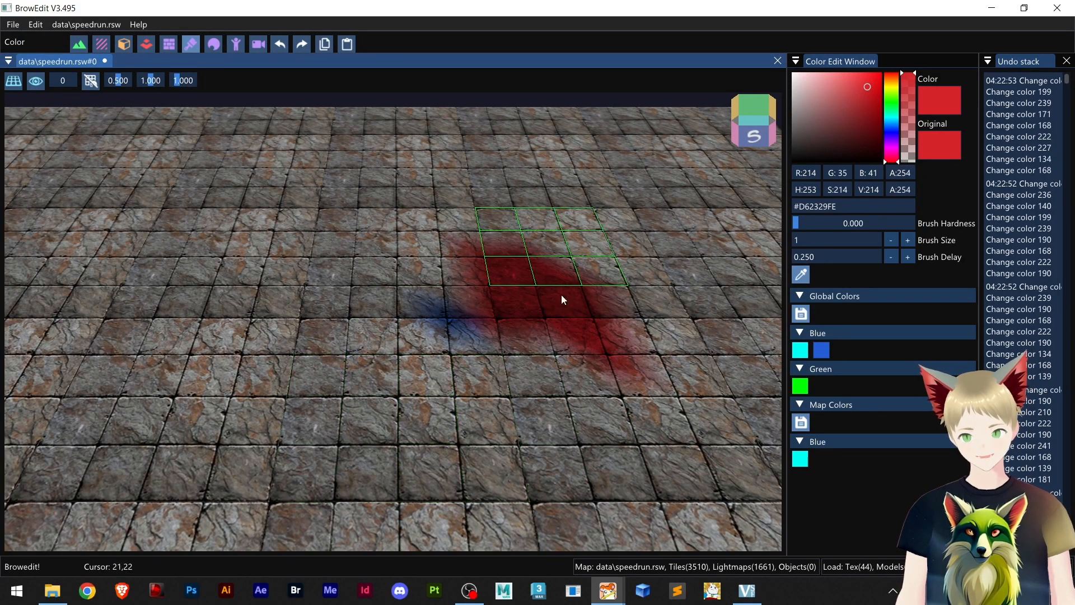
scroll(413, 308, "down", 3)
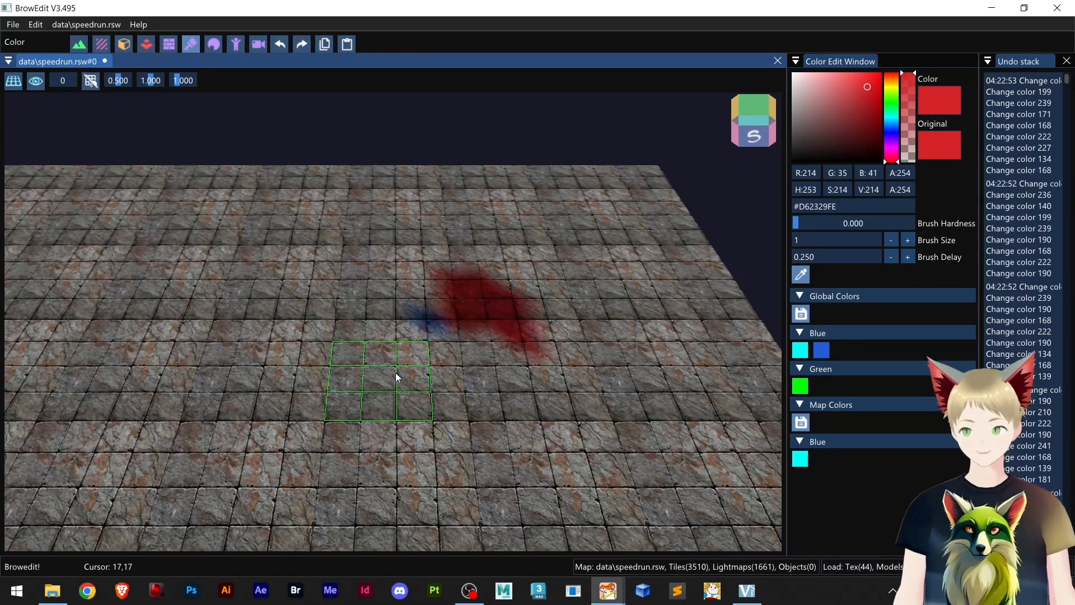
left_click(794, 74)
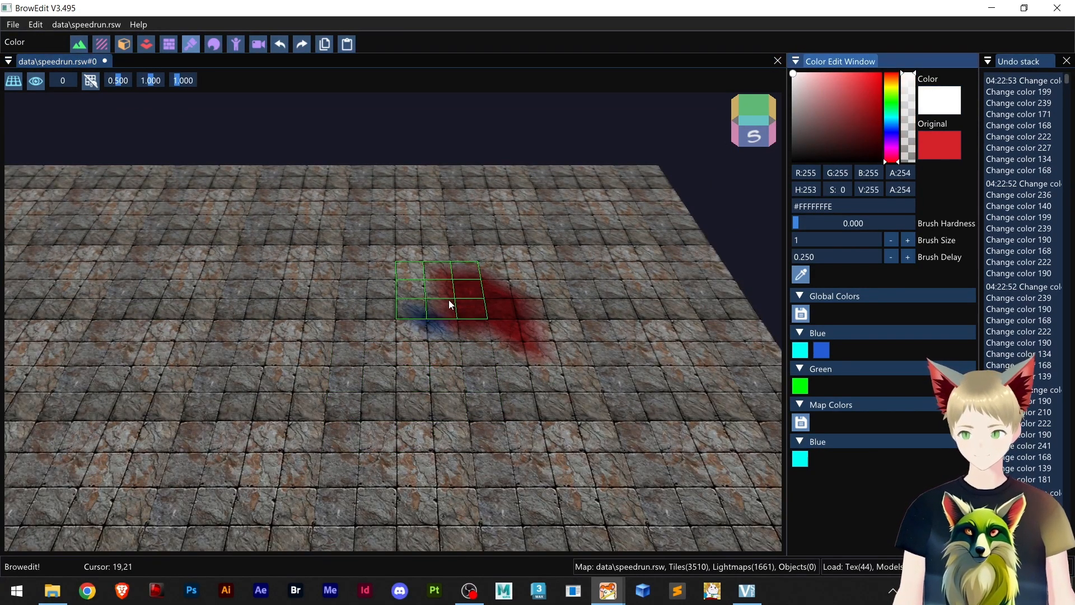
mouse_move(449, 305)
left_mouse_down()
mouse_move(508, 295)
mouse_move(528, 336)
mouse_move(516, 298)
mouse_move(493, 295)
mouse_move(497, 279)
left_mouse_up()
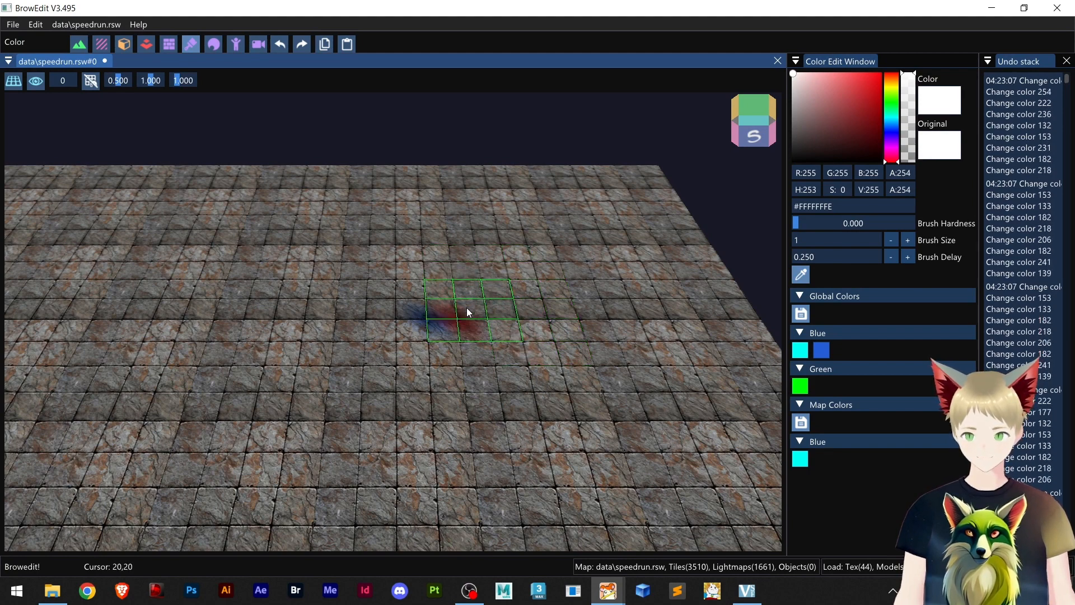
mouse_move(470, 312)
left_mouse_down()
mouse_move(427, 319)
mouse_move(519, 331)
mouse_move(443, 297)
mouse_move(475, 268)
mouse_move(523, 365)
mouse_move(492, 291)
mouse_move(667, 285)
left_mouse_up()
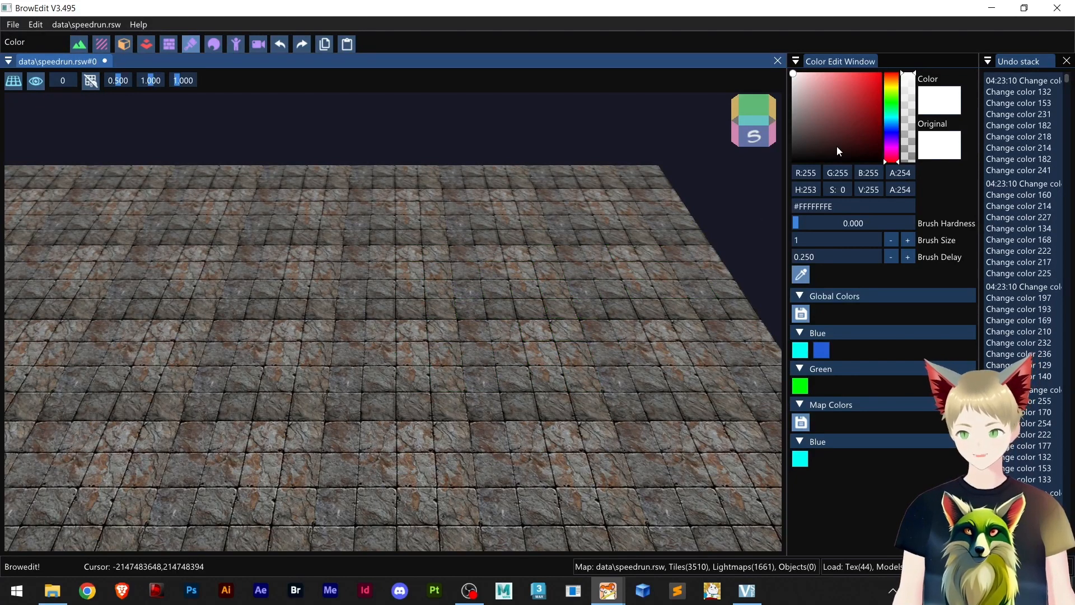
Set the brush color to bright red (#FF000AFE) and paint a diagonal patch on the tiles
left_click_drag(860, 87, 883, 71)
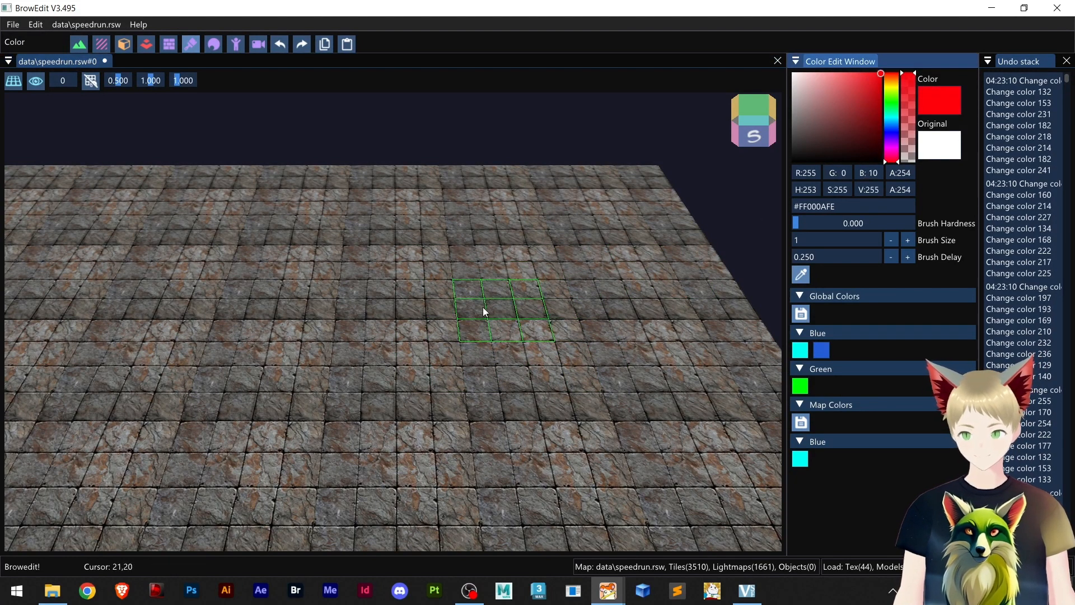
mouse_move(462, 313)
left_mouse_down()
mouse_move(519, 356)
mouse_move(521, 307)
mouse_move(543, 372)
mouse_move(599, 381)
mouse_move(575, 343)
mouse_move(538, 355)
left_mouse_up()
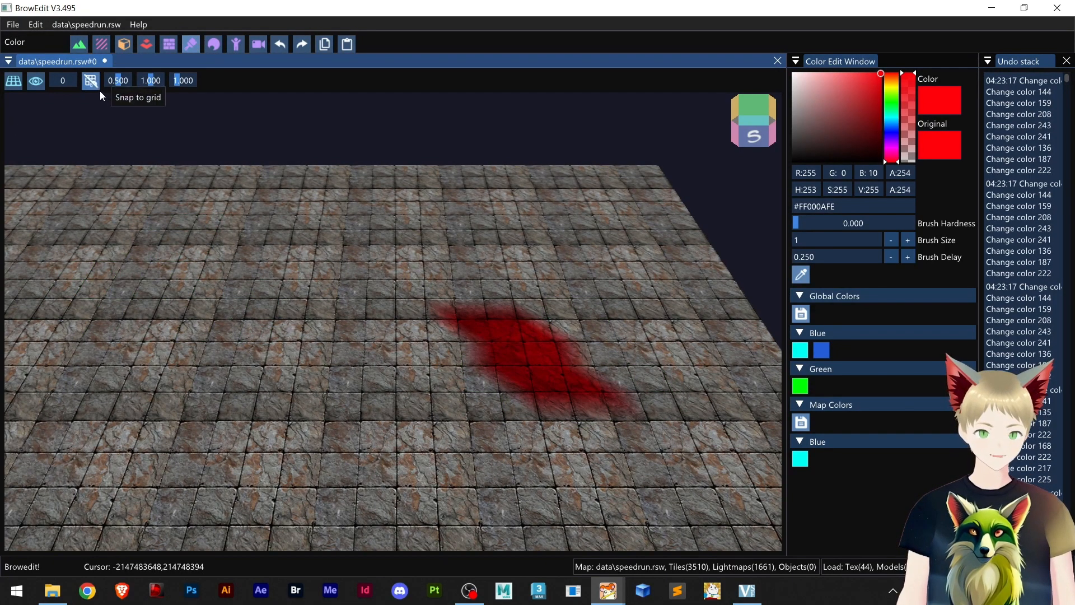
In height edit mode, copy a block of unpainted tiles and paste it over most of the red patch
left_click(79, 45)
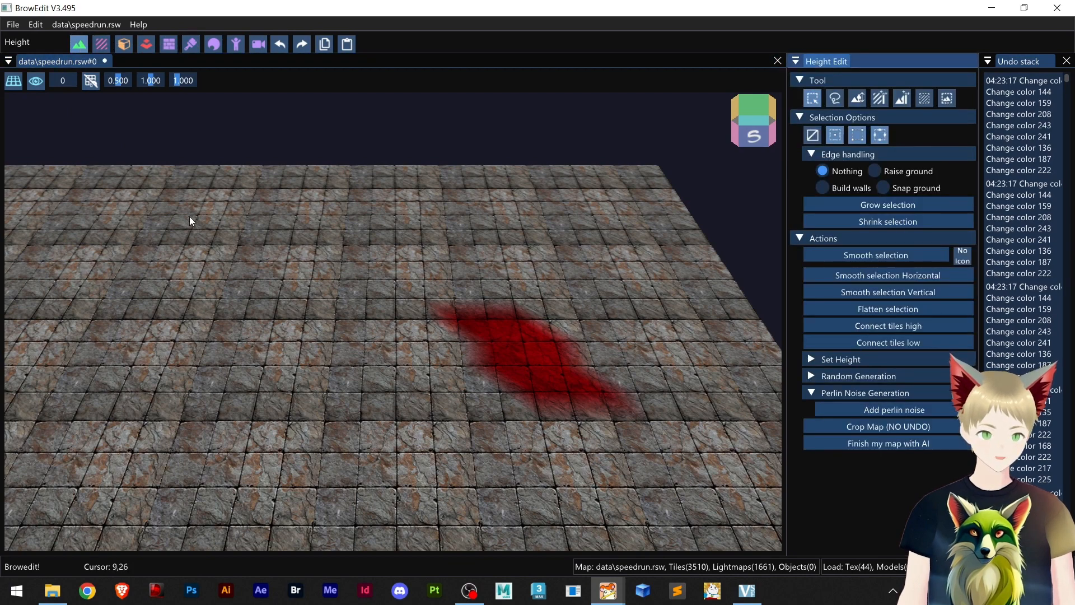
left_click_drag(324, 254, 75, 404)
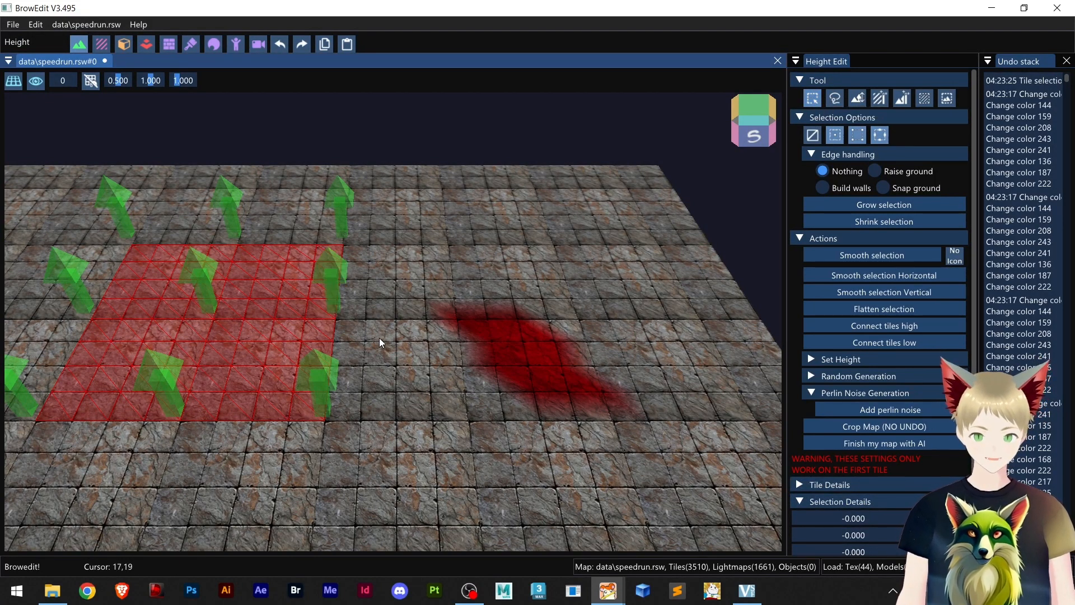
left_click_drag(379, 339, 454, 327)
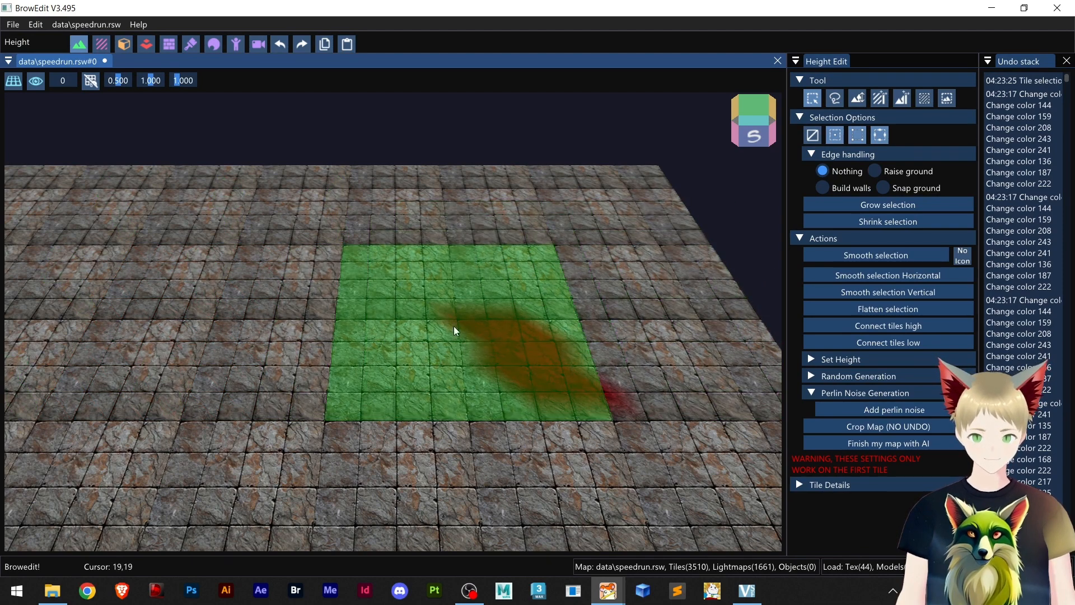
left_click(447, 334)
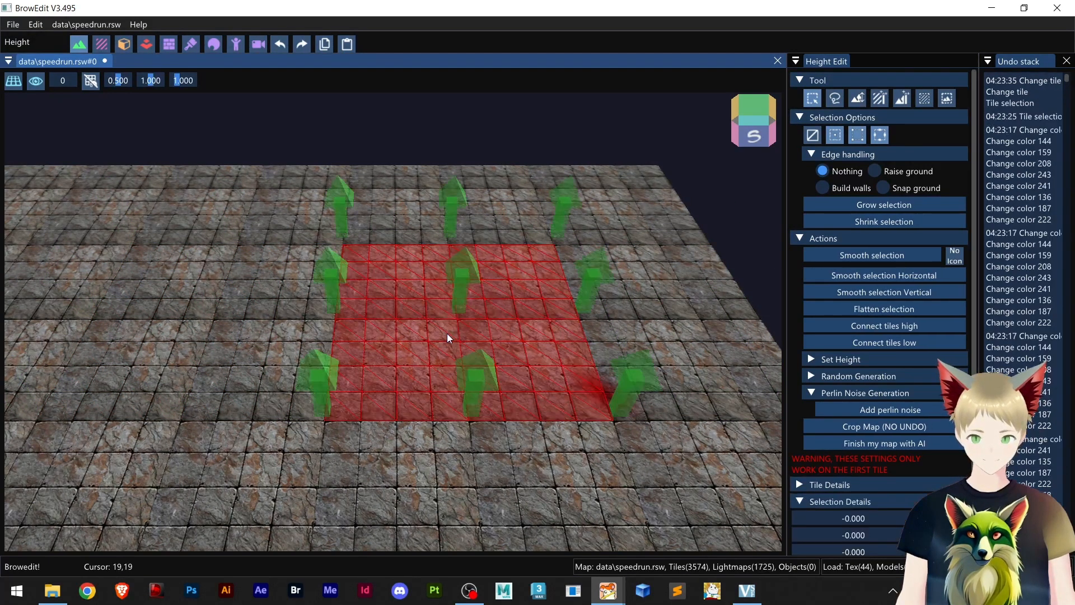
Paste the copied clean tiles over the same area again and over the remaining red spot at its corner
left_click(234, 390)
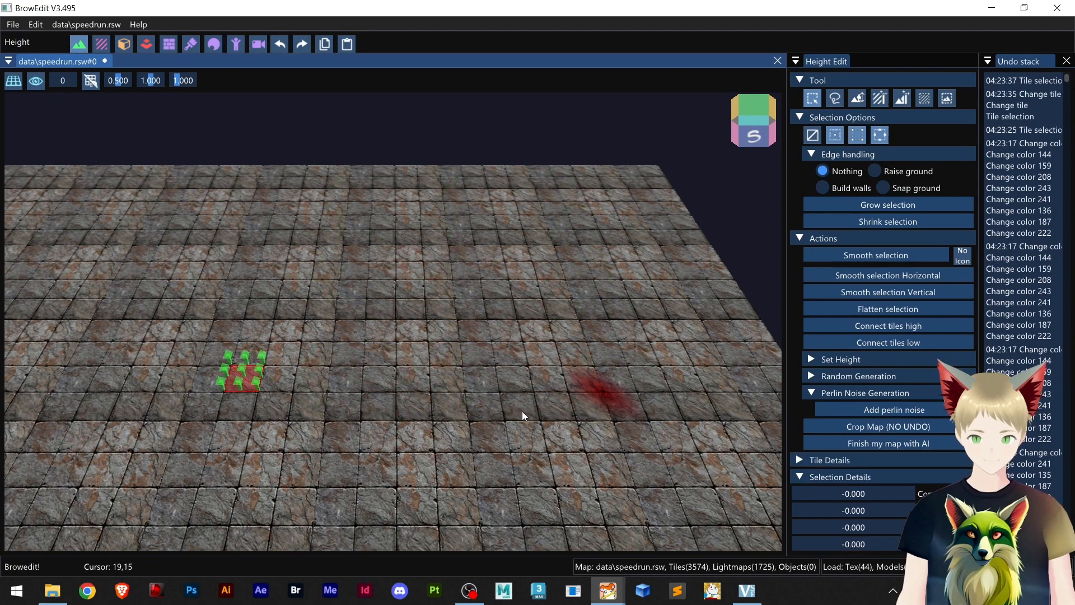
key("ctrl+v")
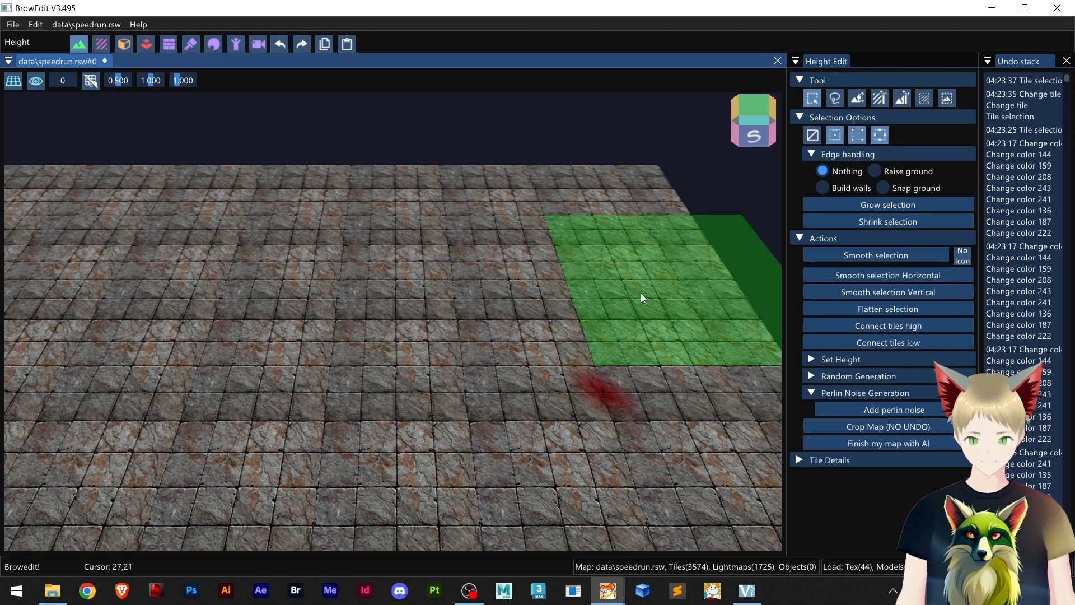
left_click(450, 335)
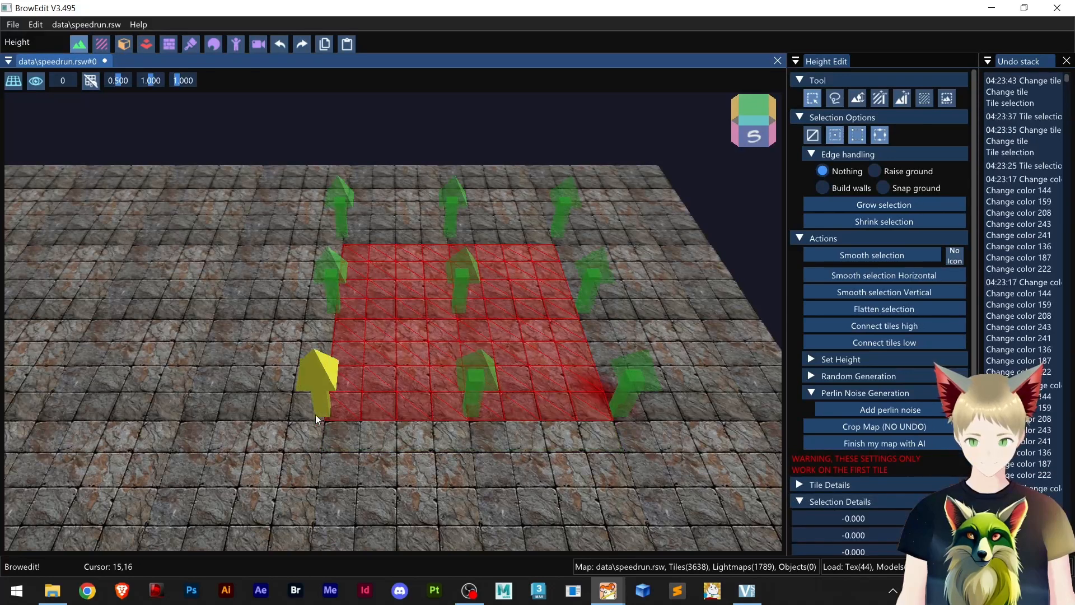
right_click_drag(314, 414, 392, 379)
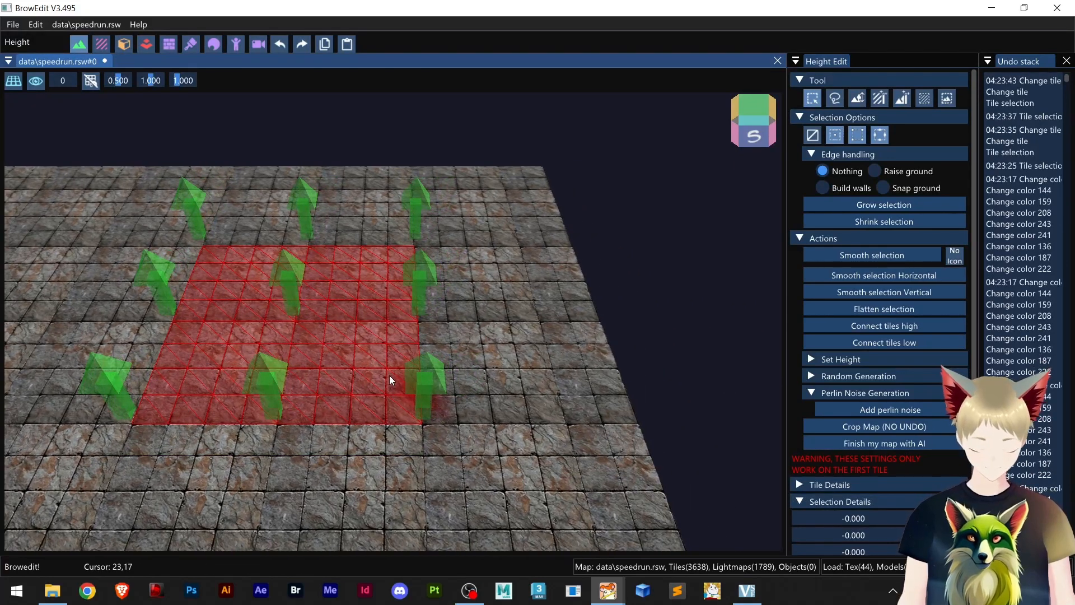
key("ctrl+v")
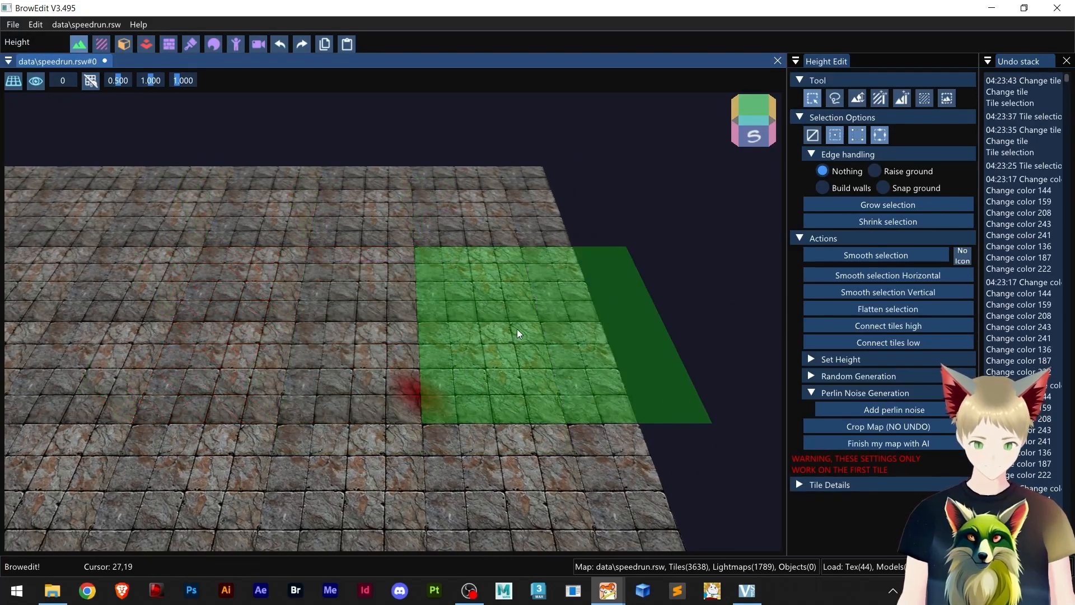
left_click(566, 352)
left_click(209, 361)
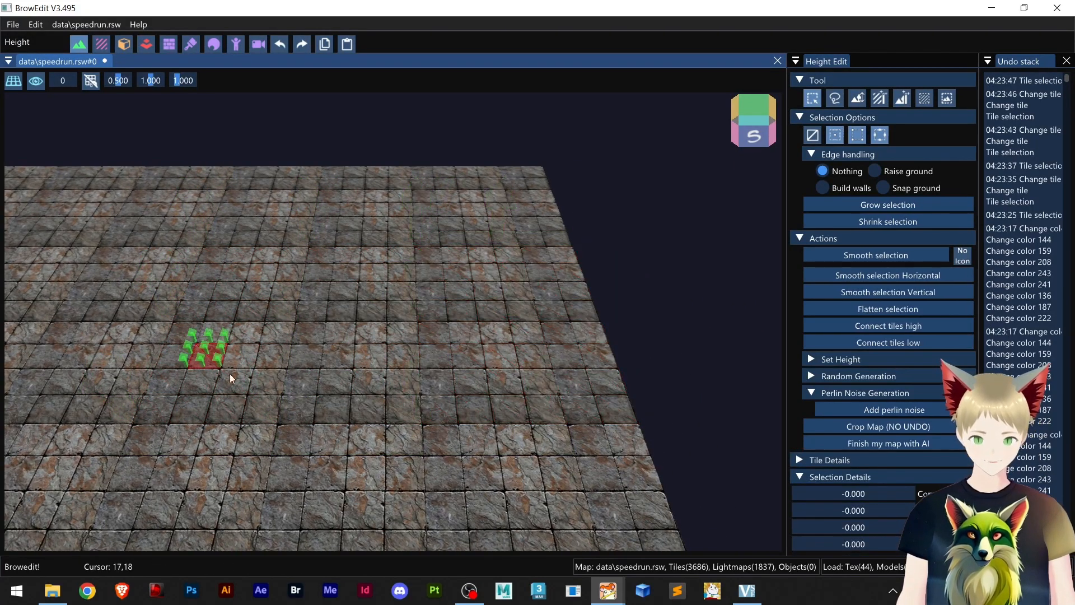
Return to color edit mode and paint several bright red (#FF000AFE) strokes on the tiles with brush size 1
scroll(438, 354, "down", 5)
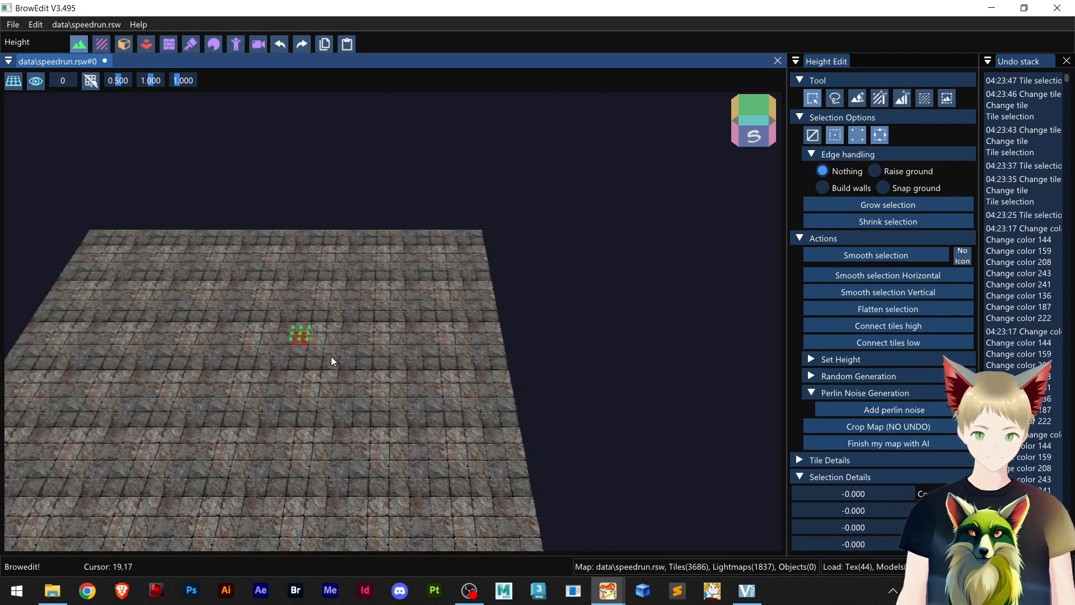
right_click_drag(331, 361, 570, 370)
scroll(618, 379, "up", 5)
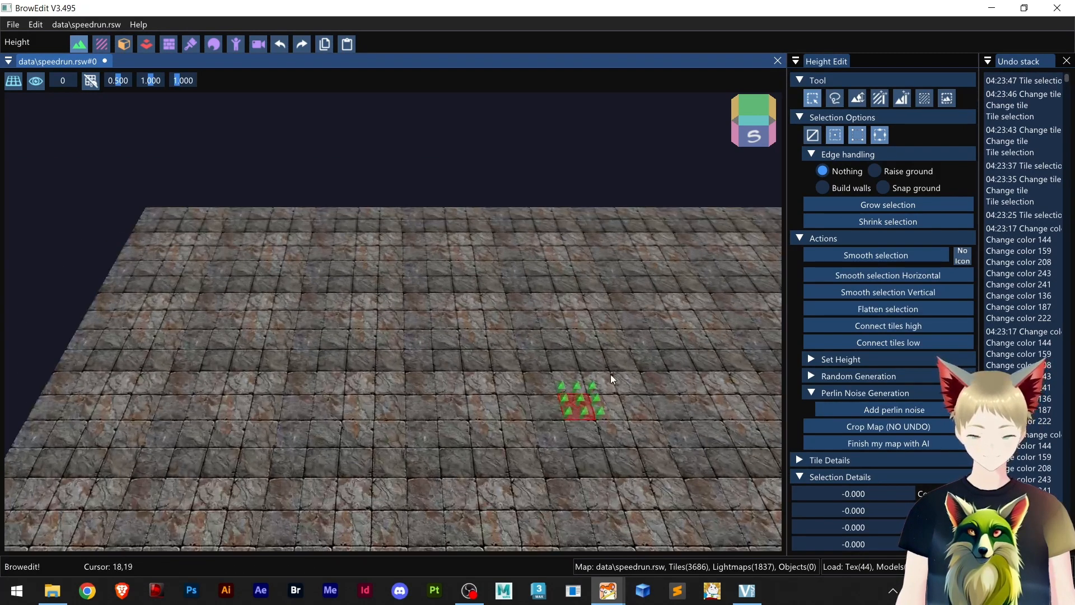
left_click(191, 44)
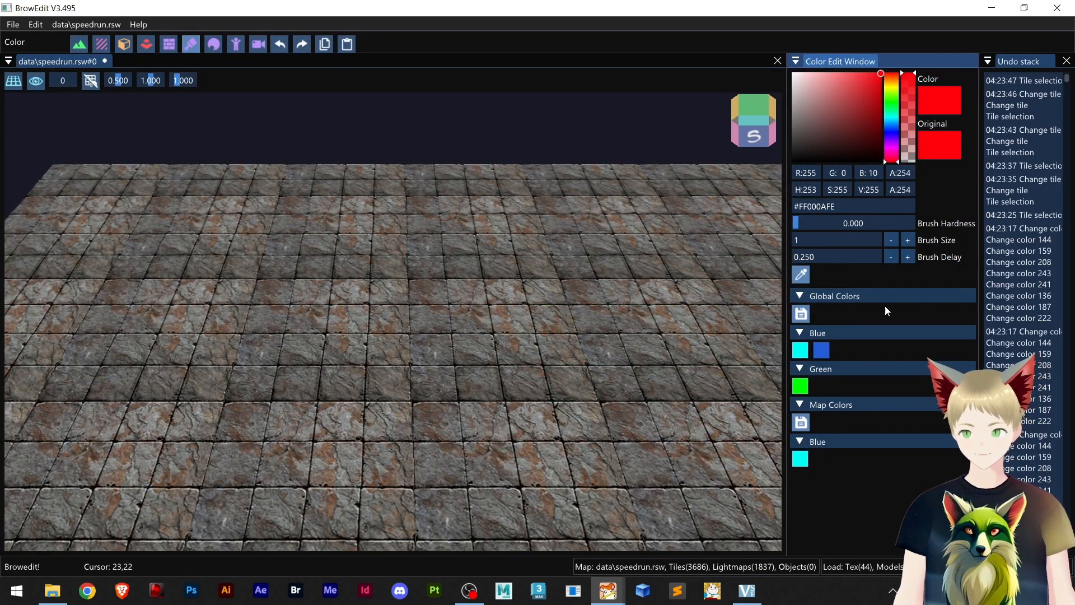
left_click(481, 359)
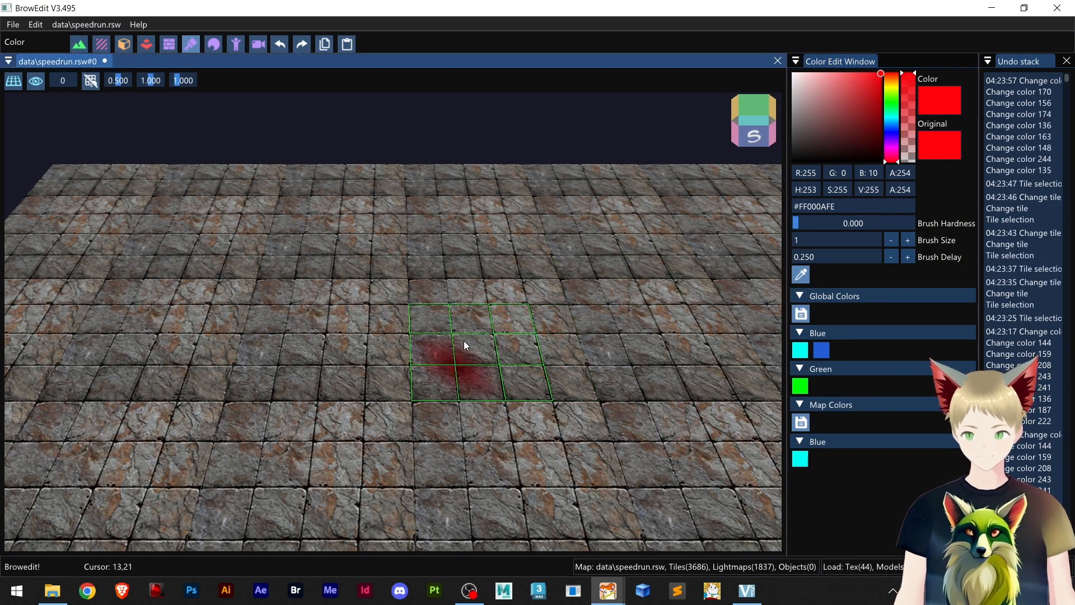
mouse_move(424, 375)
left_mouse_down()
mouse_move(439, 431)
mouse_move(647, 354)
left_mouse_up()
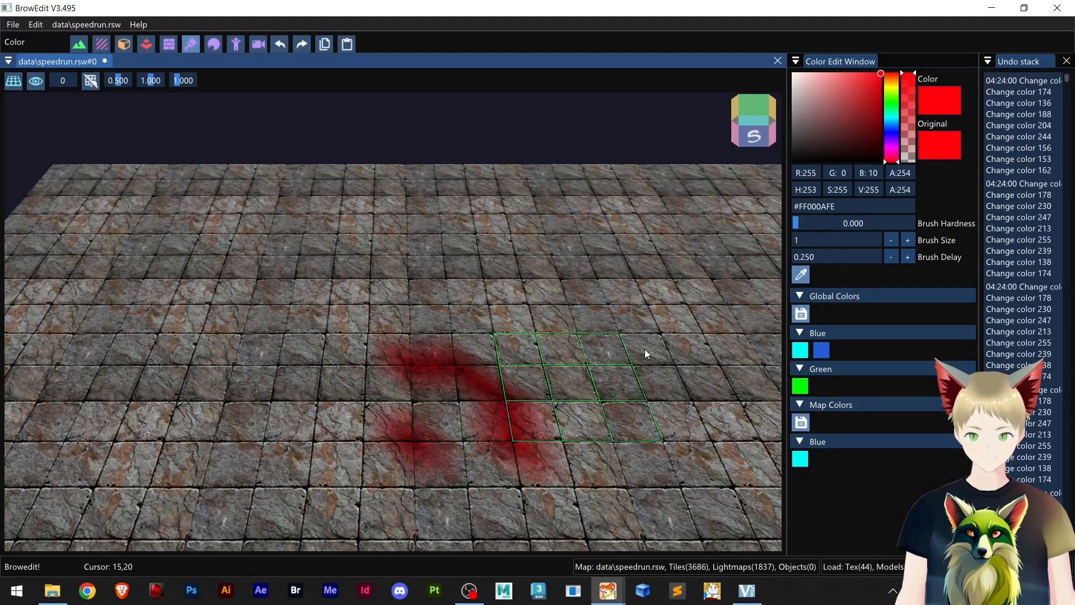
Set the brush size to 5 and the color to white, and paint over the red strokes to clear them
left_click(909, 240)
left_click(908, 240)
left_click(909, 241)
left_click_drag(796, 78, 792, 64)
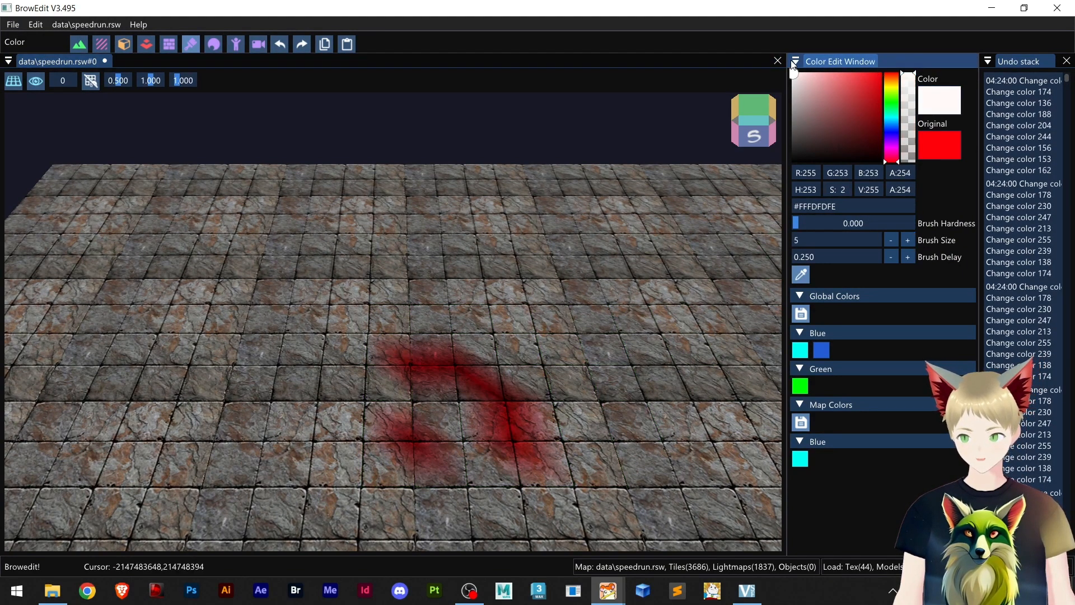
mouse_move(423, 377)
left_mouse_down()
mouse_move(377, 360)
mouse_move(446, 372)
mouse_move(308, 474)
mouse_move(637, 264)
left_mouse_up()
Paint a large soft red (#D7272EFE) patch with brush size 5, and a green (#27D77BFE) patch overlapping it
left_click(866, 86)
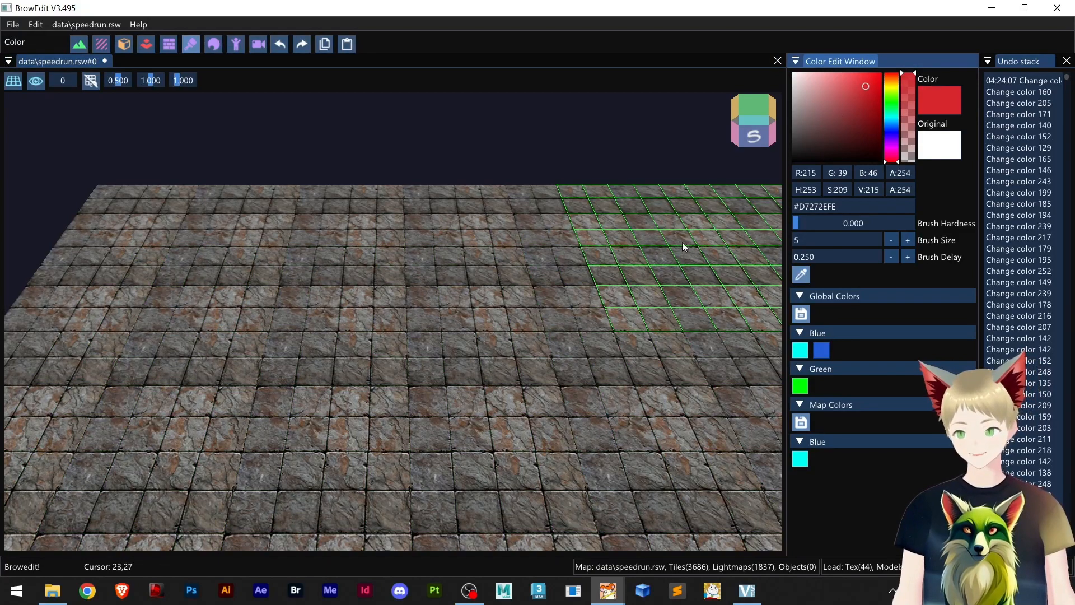
left_click_drag(521, 351, 519, 353)
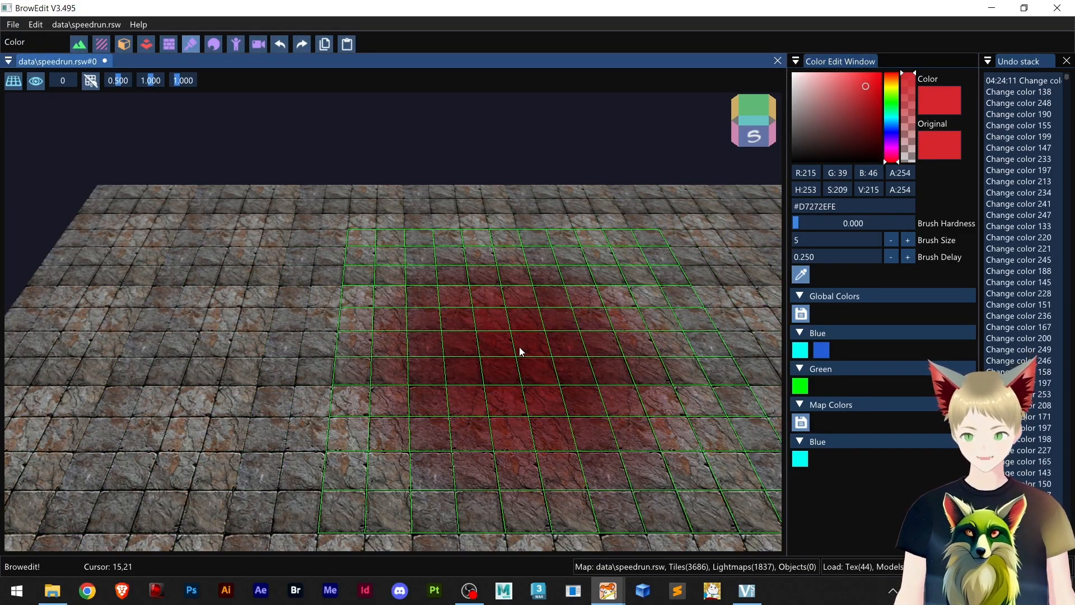
left_click(891, 109)
scroll(560, 267, "down", 3)
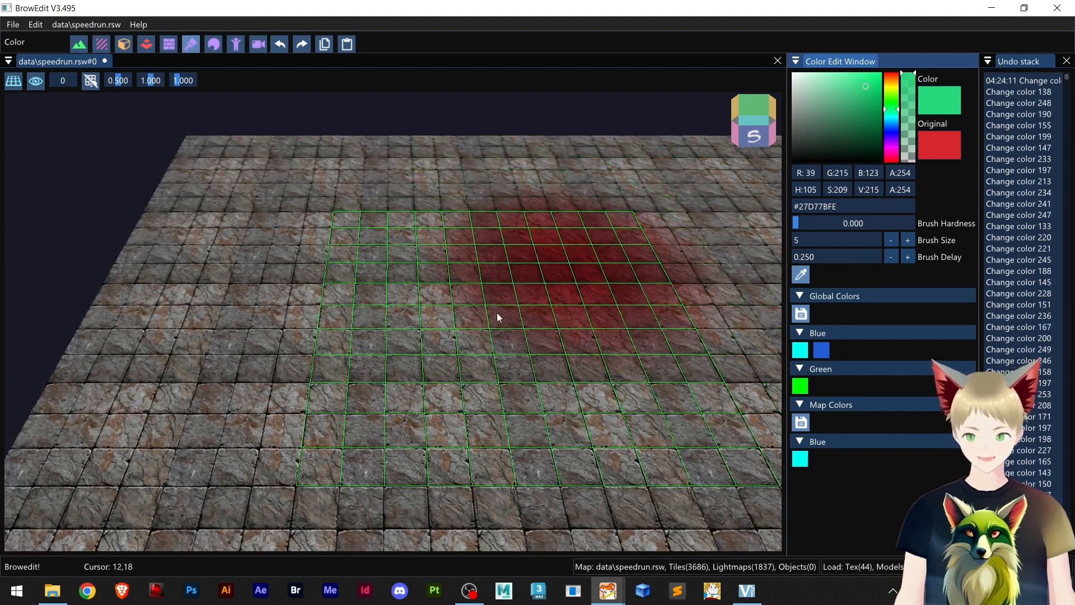
left_click_drag(497, 312, 496, 316)
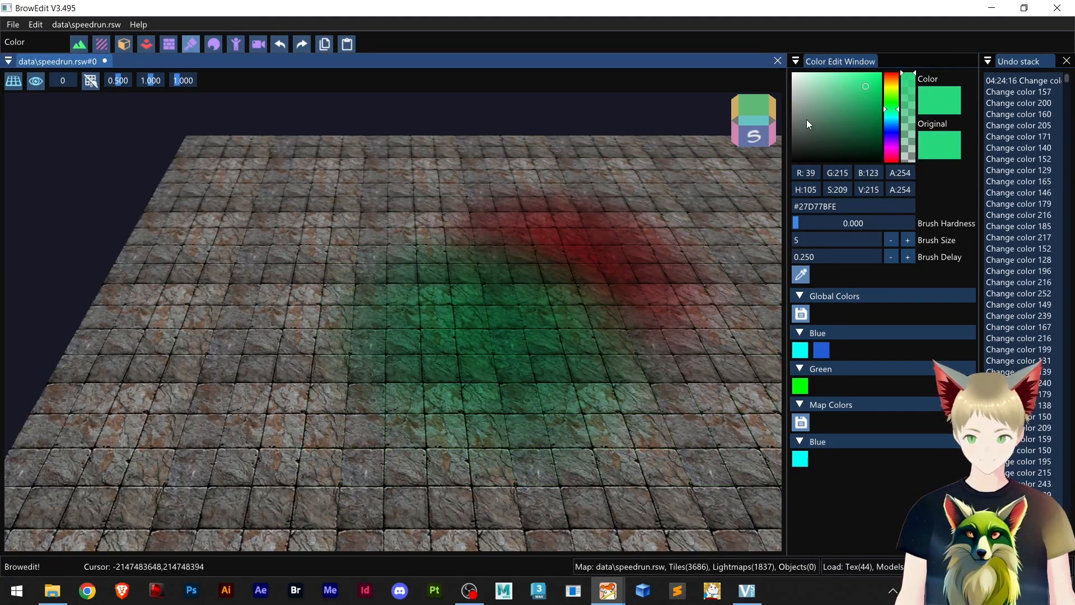
Set the brush color to white (#FFFFFFFE) and paint over the green and red patches until both are cleared
left_click(793, 73)
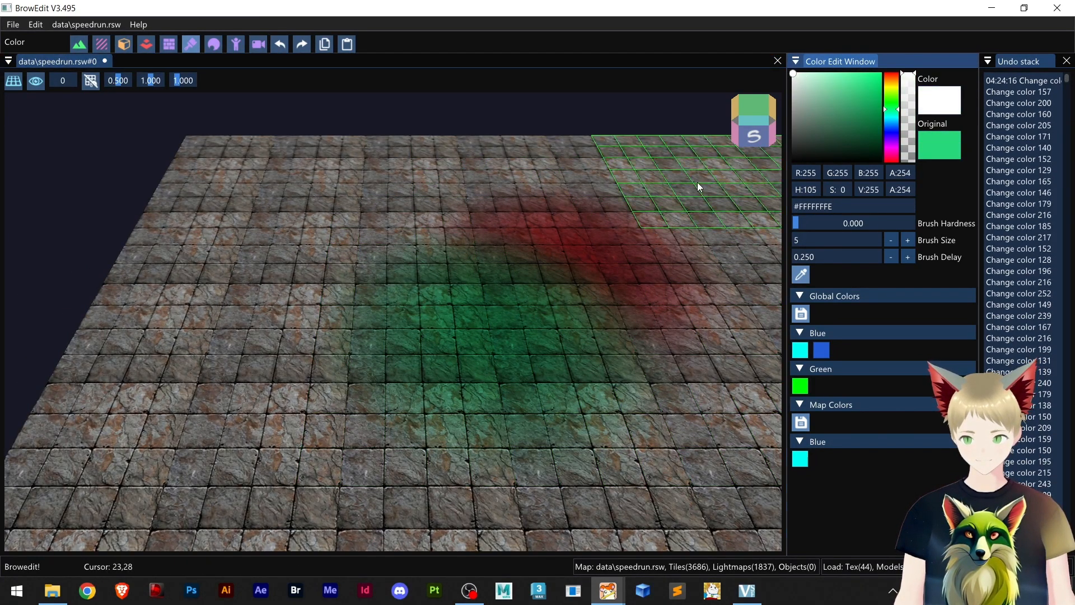
left_click(527, 280)
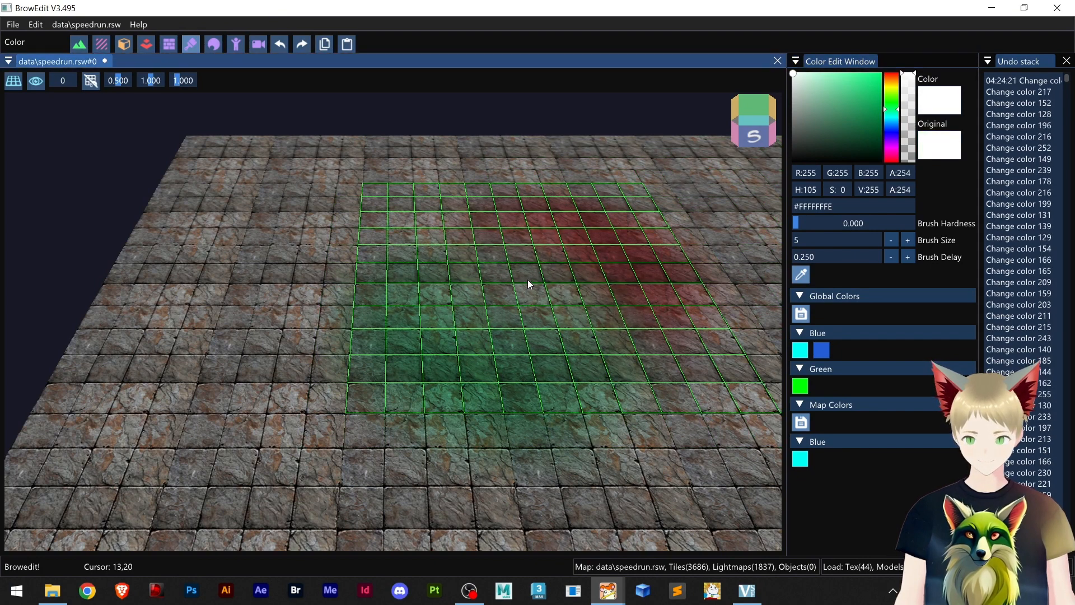
mouse_move(652, 285)
right_mouse_down()
mouse_move(602, 280)
mouse_move(648, 372)
right_mouse_up()
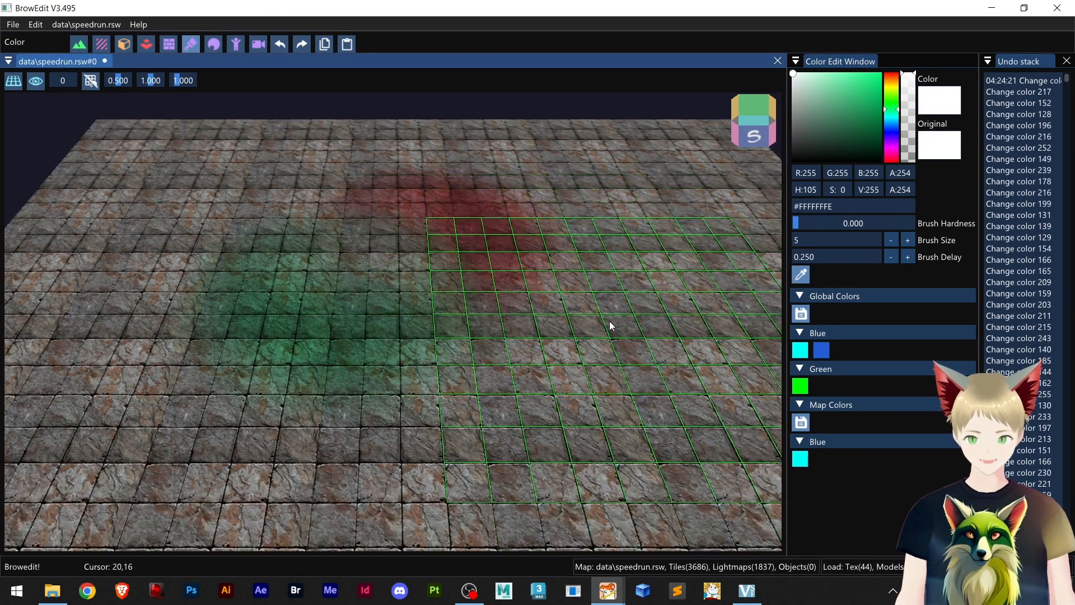
right_click_drag(607, 324, 372, 245)
left_click(304, 249)
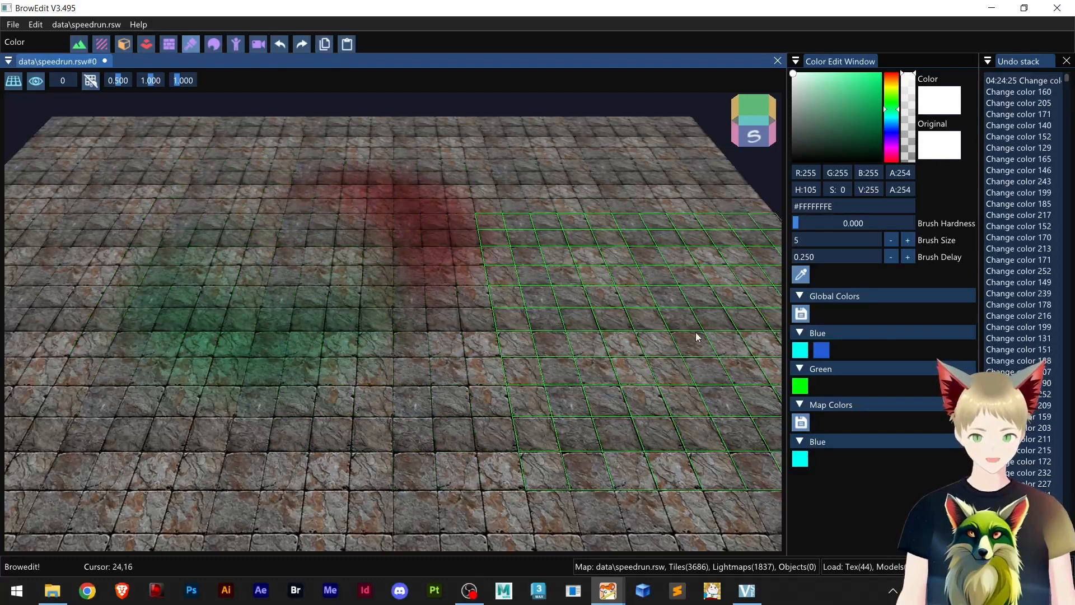
left_click(291, 274)
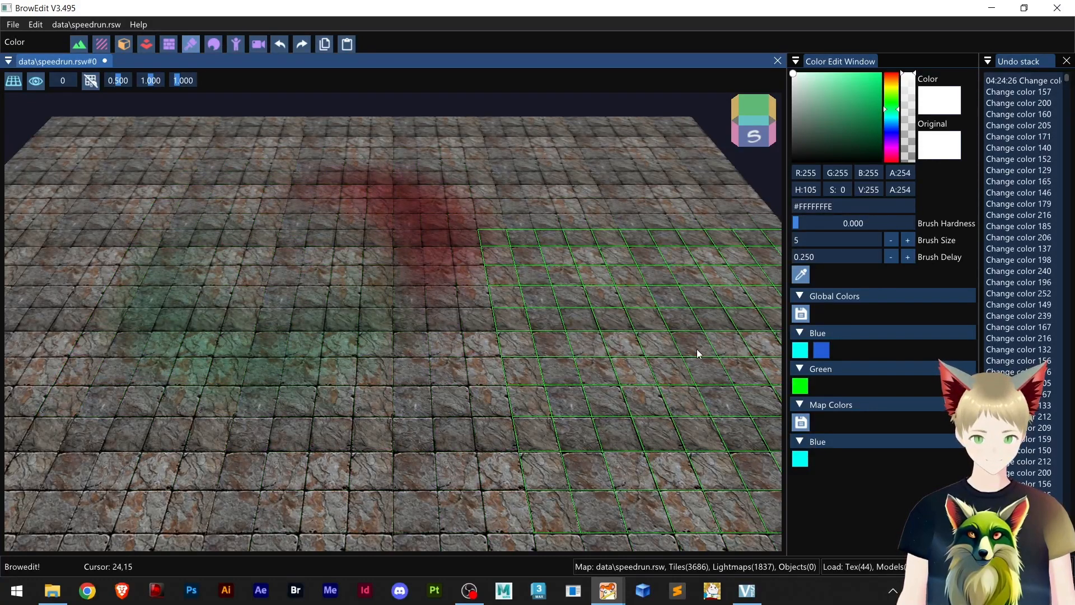
right_click_drag(504, 266, 549, 326)
mouse_move(471, 283)
left_mouse_down()
mouse_move(393, 273)
mouse_move(297, 339)
mouse_move(427, 259)
mouse_move(216, 276)
mouse_move(456, 288)
mouse_move(272, 339)
mouse_move(396, 264)
mouse_move(302, 291)
mouse_move(485, 321)
left_mouse_up()
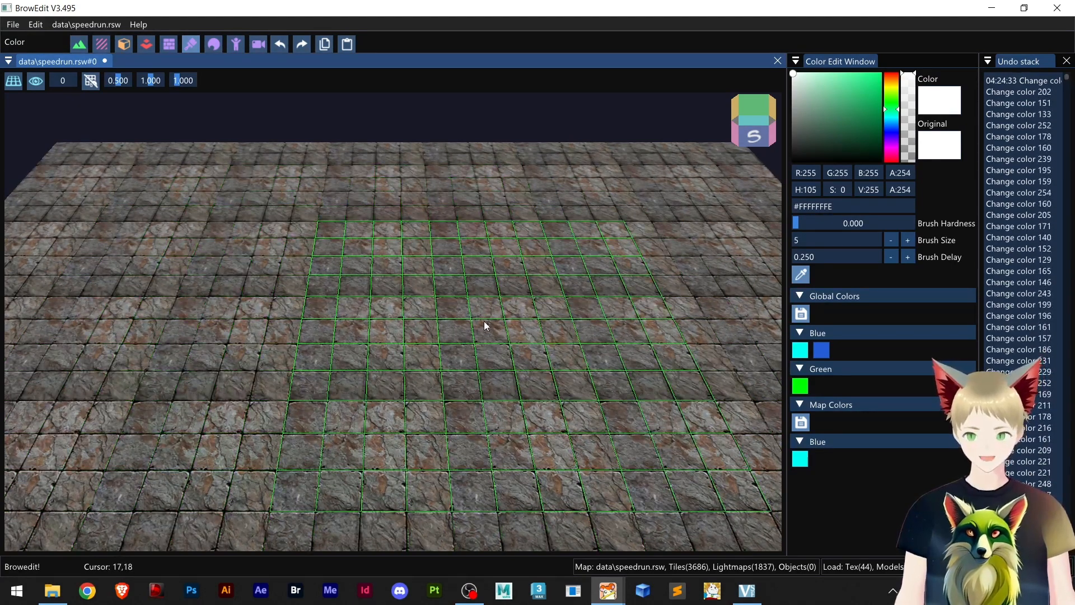
scroll(473, 326, "down", 3)
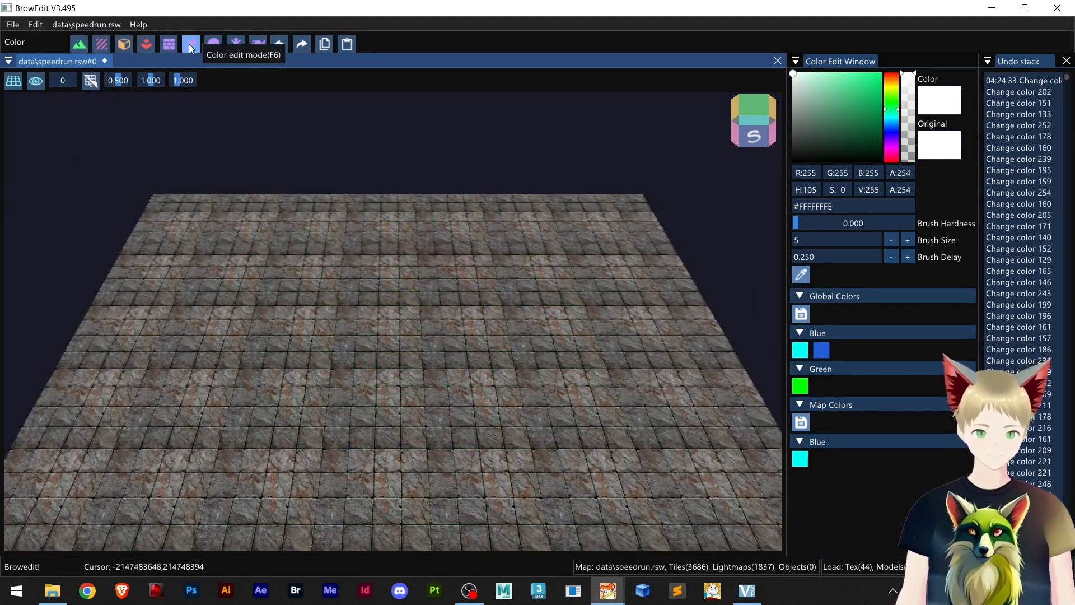
scroll(400, 288, "up", 3)
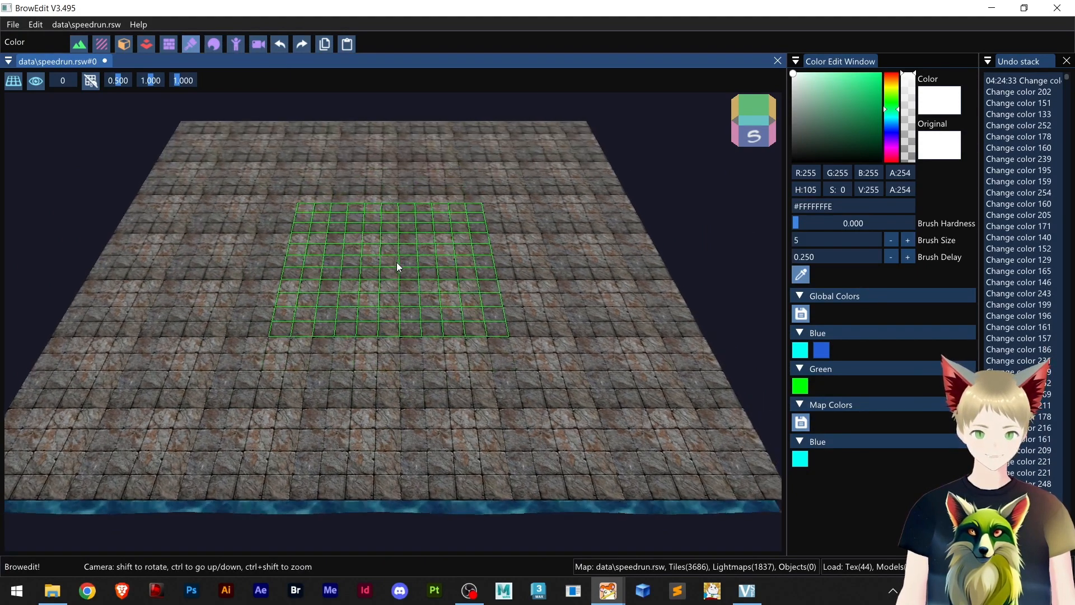
scroll(409, 281, "down", 3)
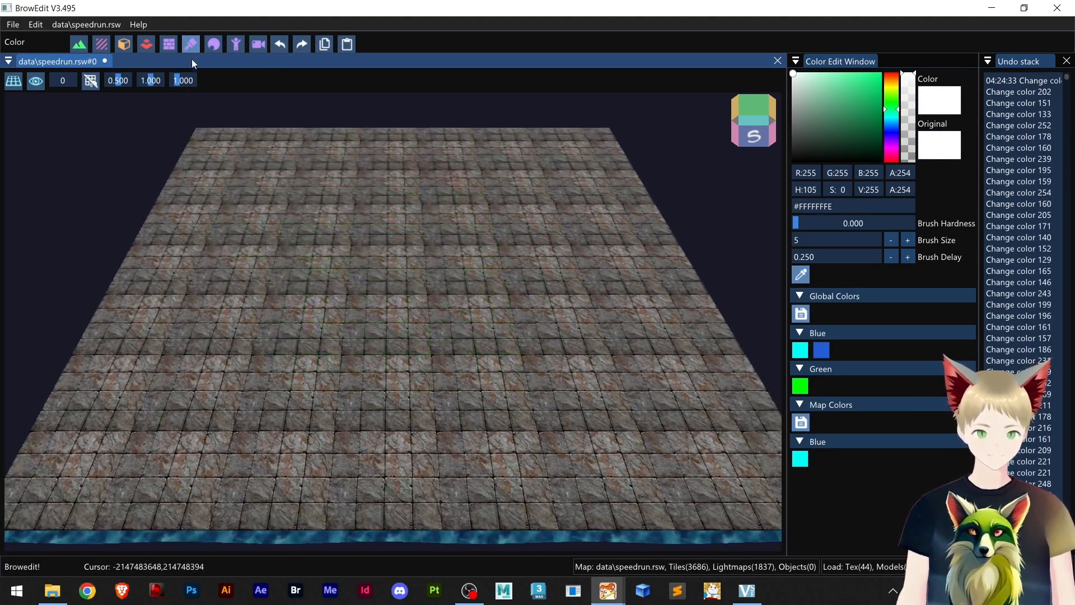